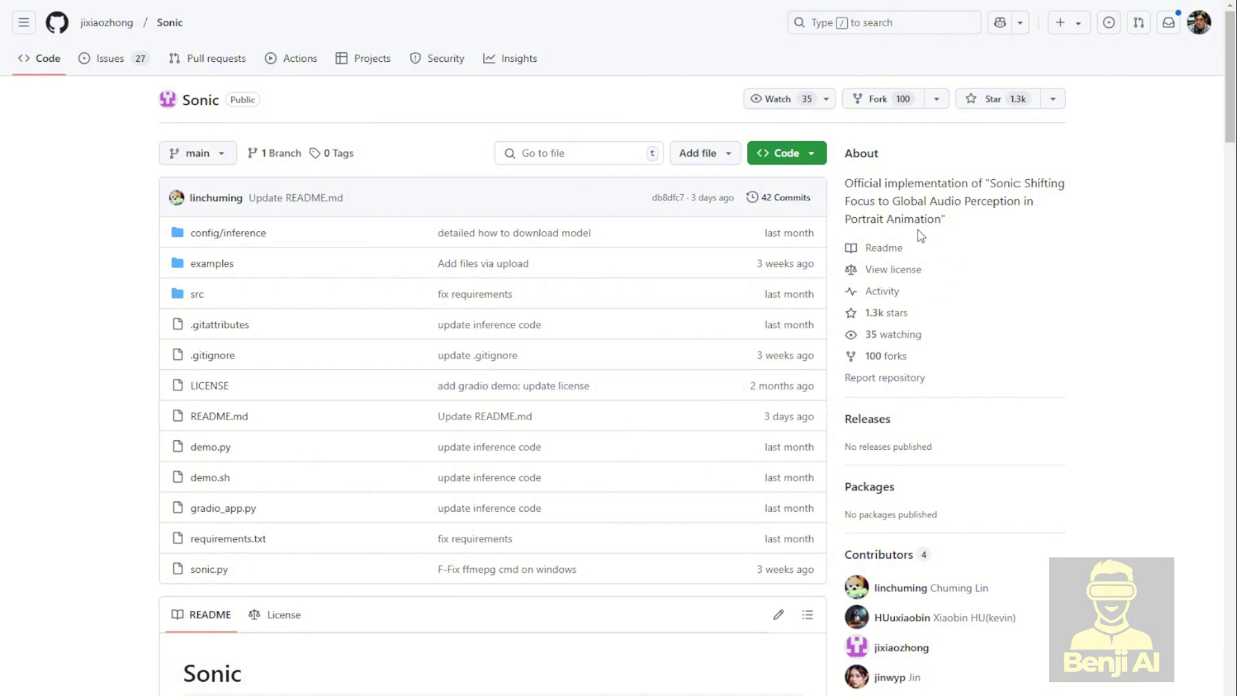
Step: Follow the README's 'ComfyUI version of Sonic' link and scroll to its Installation and Requirements sections
scroll(914, 232, down, 5)
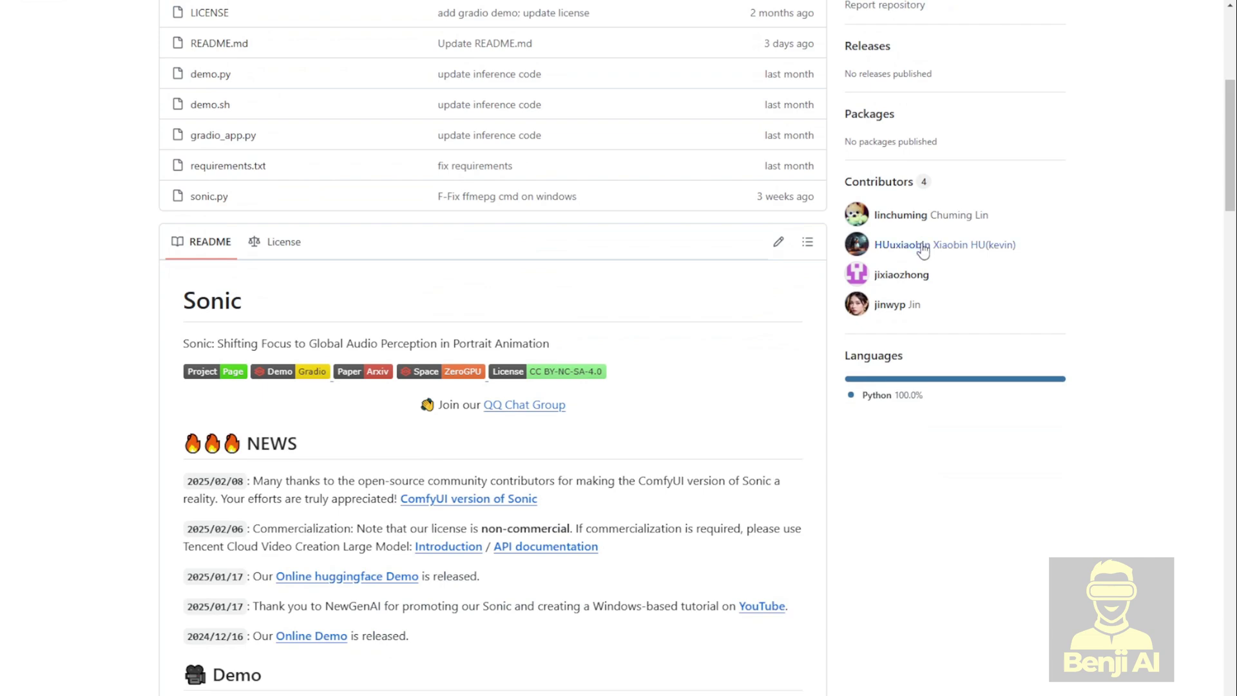
scroll(754, 483, down, 1)
scroll(750, 486, down, 2)
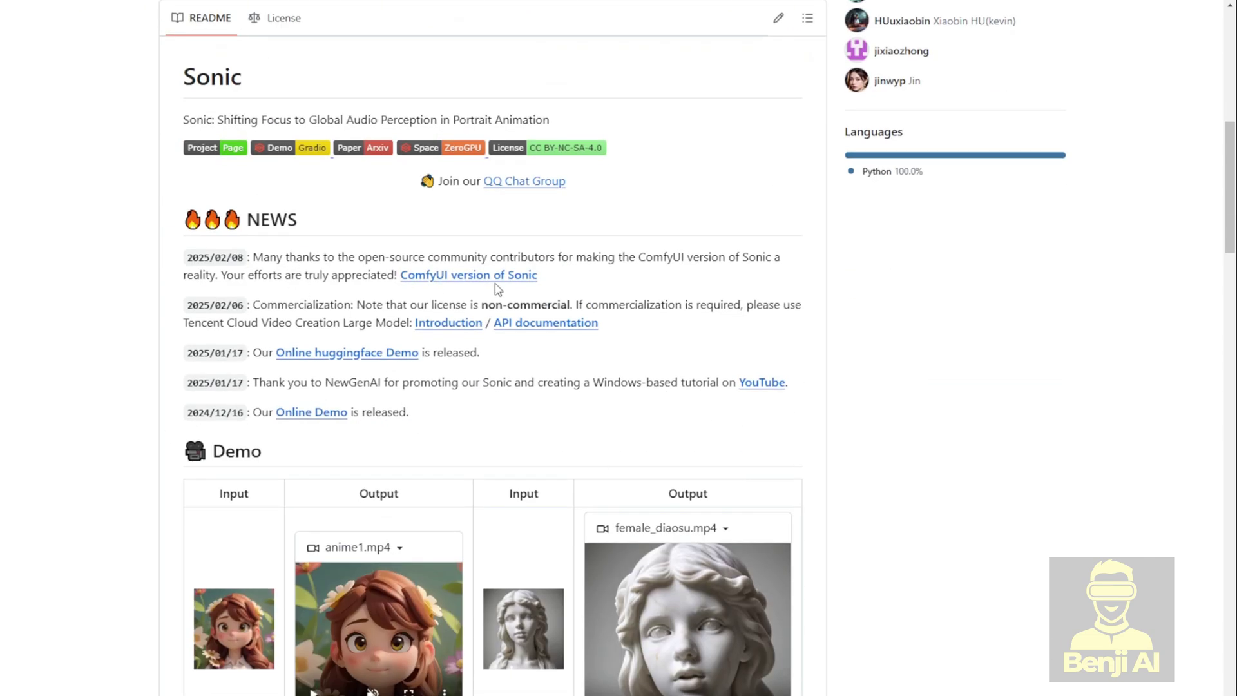
click(405, 277)
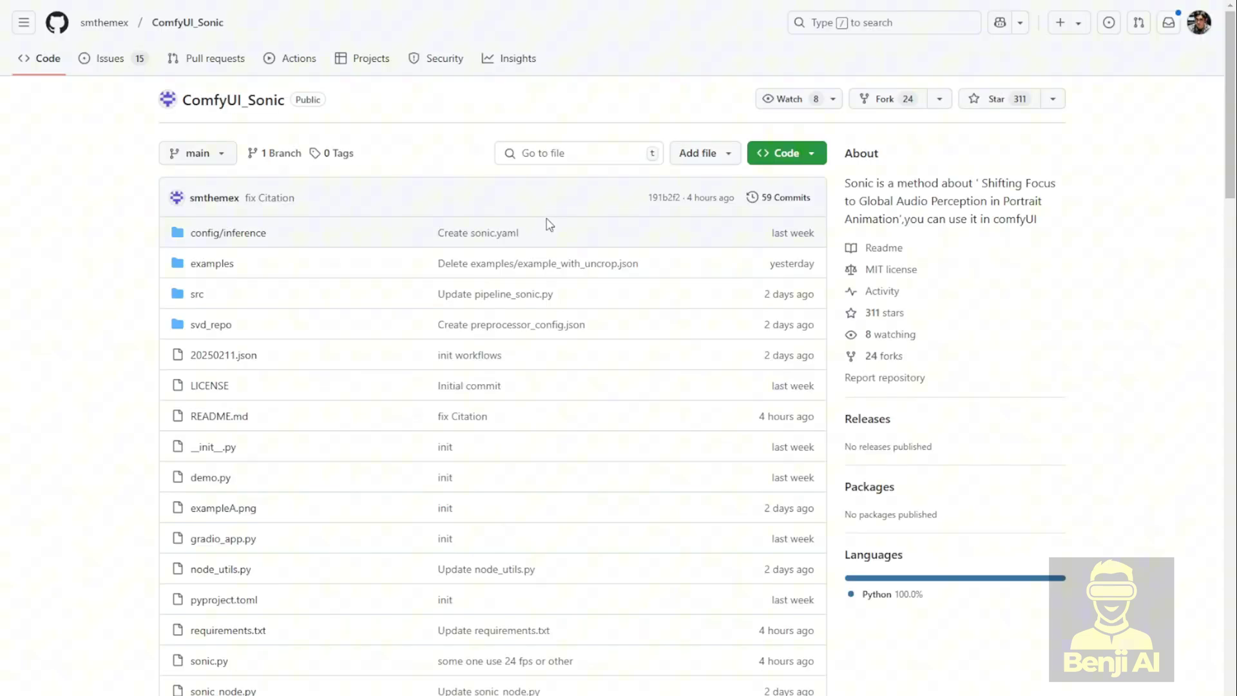
scroll(552, 223, down, 9)
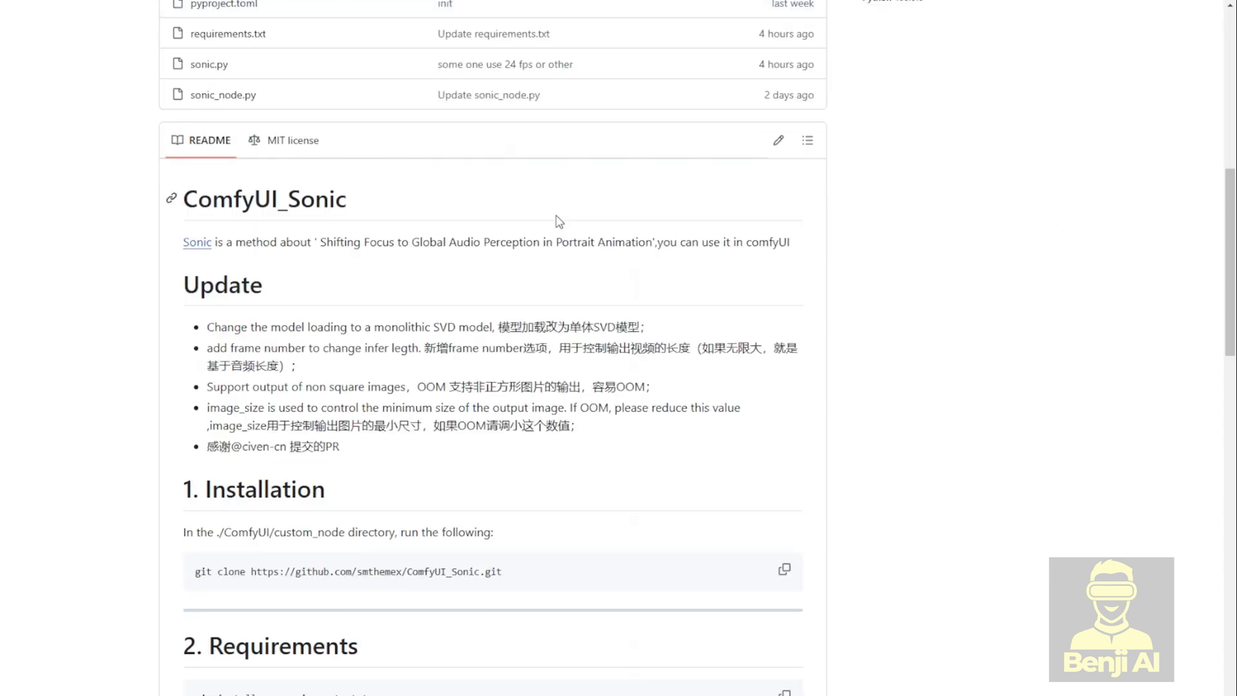
scroll(560, 222, down, 4)
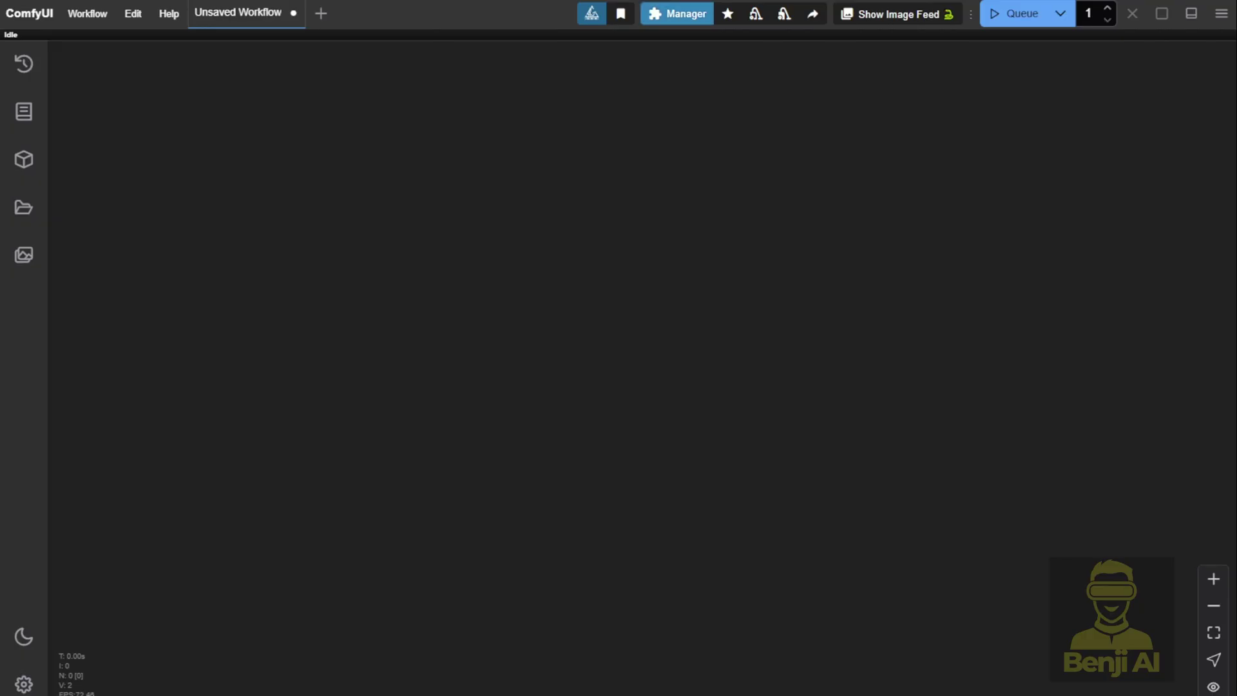
Step: Search the Custom Nodes Manager for 'Sonic' and install ComfyUI_Sonic
click(677, 14)
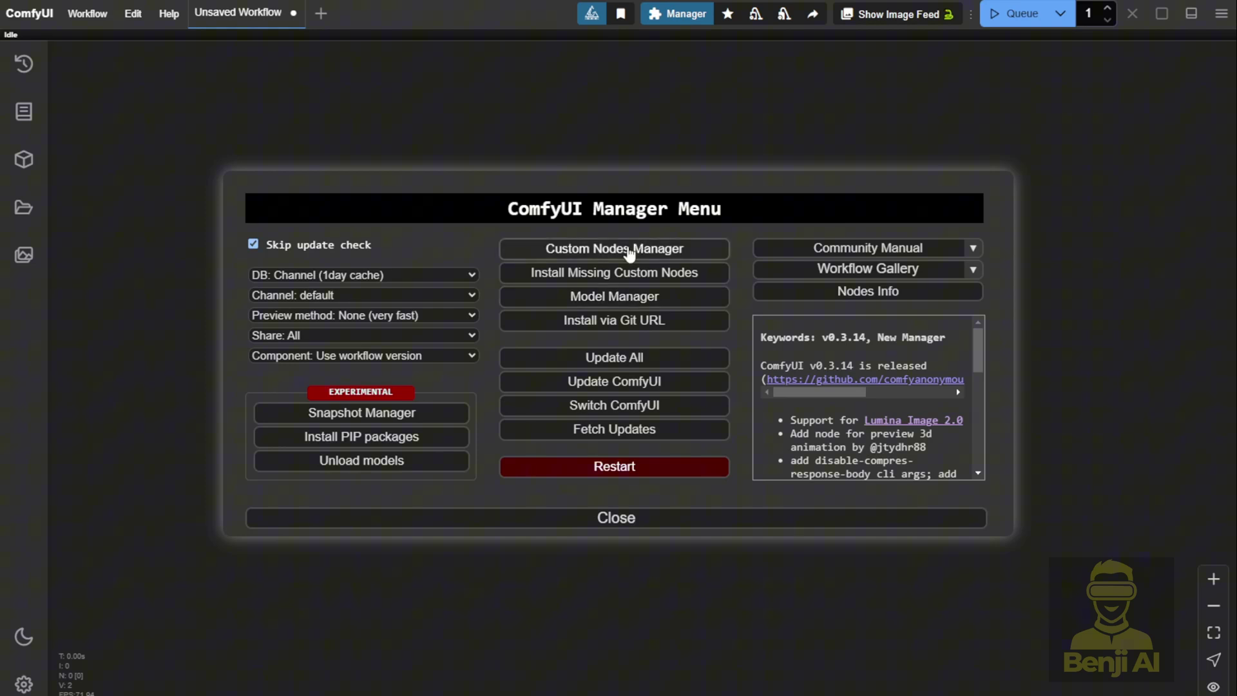
click(592, 249)
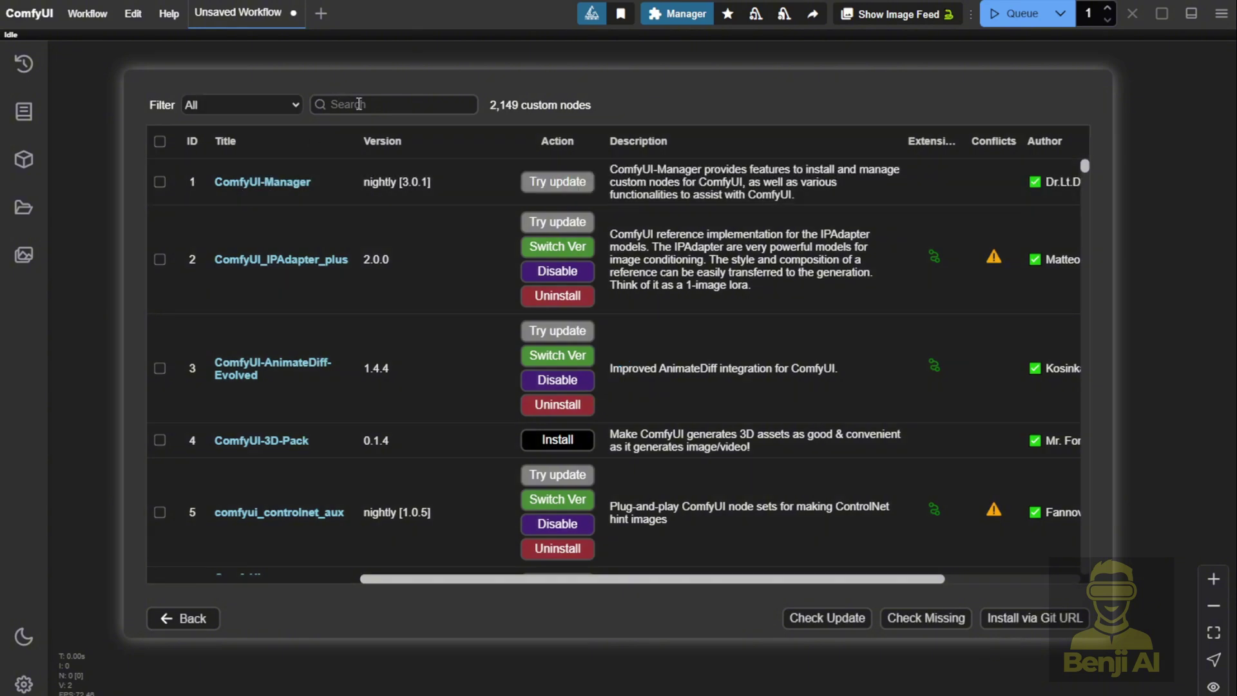
click(359, 103)
text(Sonic)
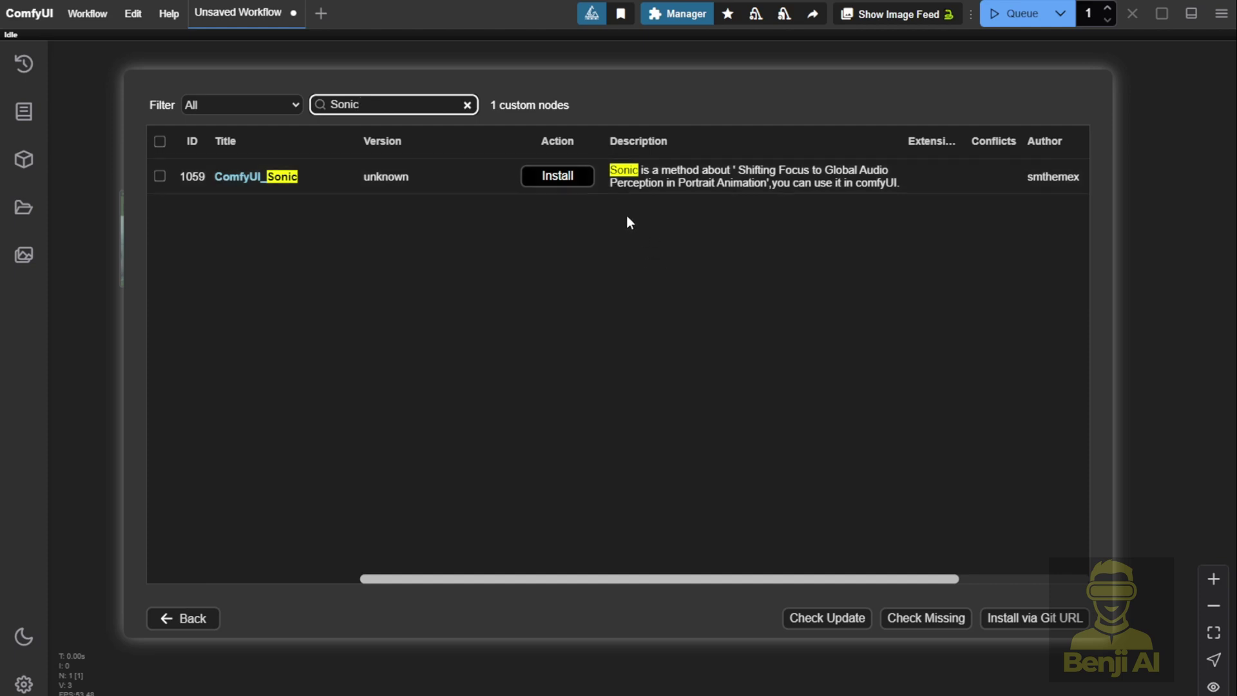
click(558, 176)
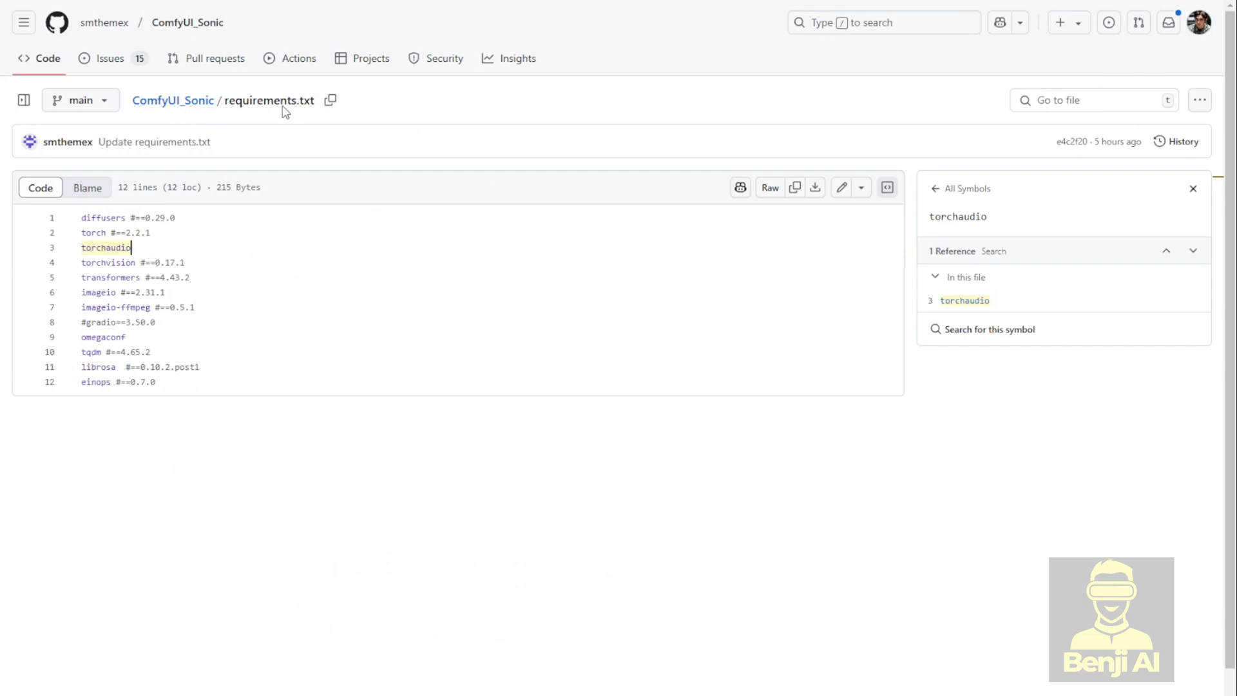
drag(235, 101, 297, 104)
click(269, 172)
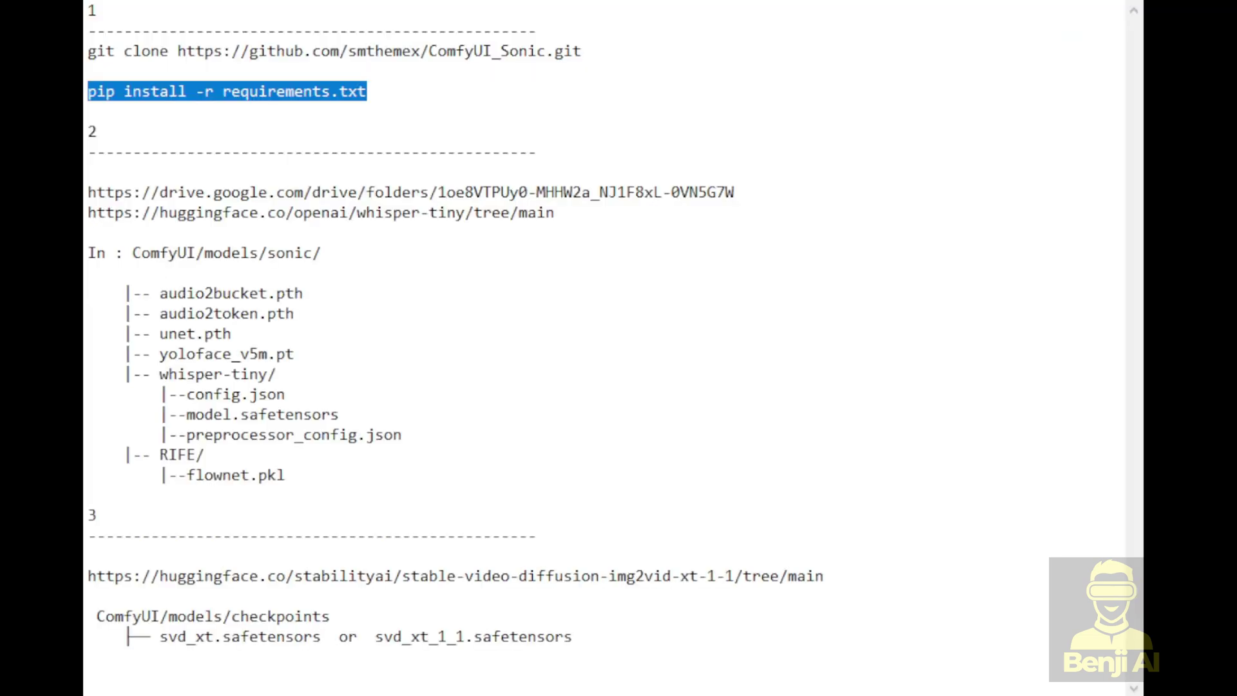
Step: Highlight the 'pip install -r requirements.txt' command in the setup notes
drag(205, 91, 328, 112)
click(398, 95)
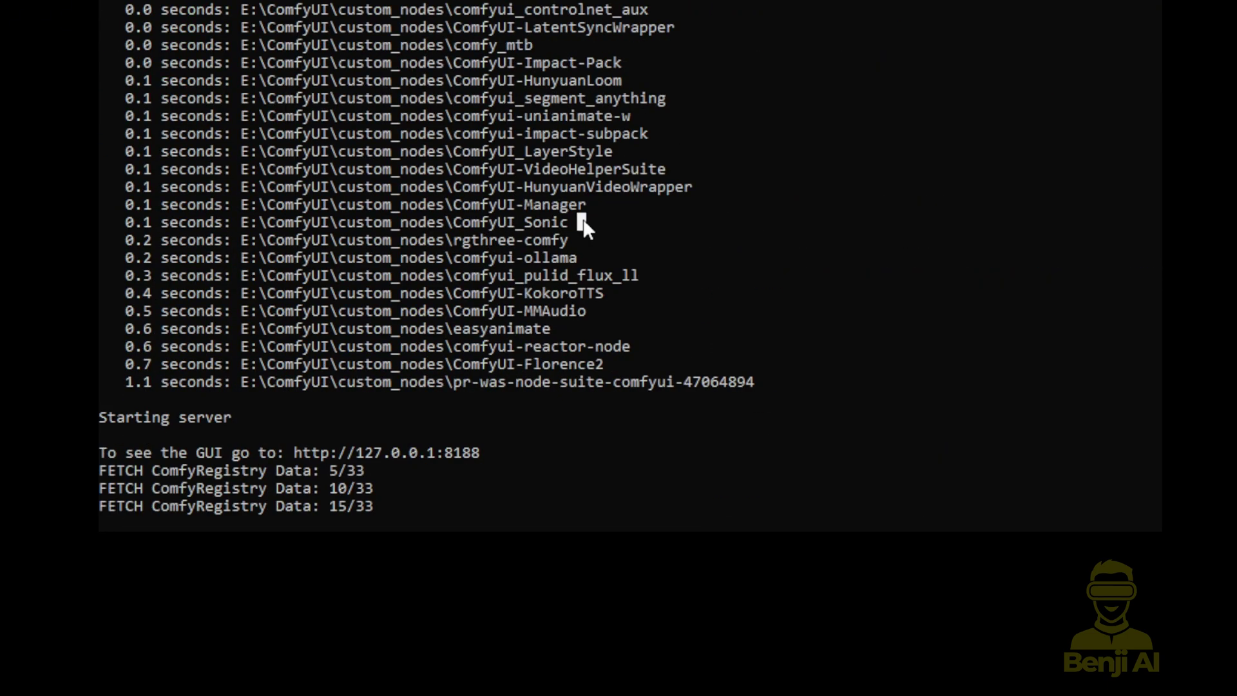
Step: Highlight the ComfyUI_Sonic line in the startup log to confirm the node loaded
drag(582, 222, 141, 229)
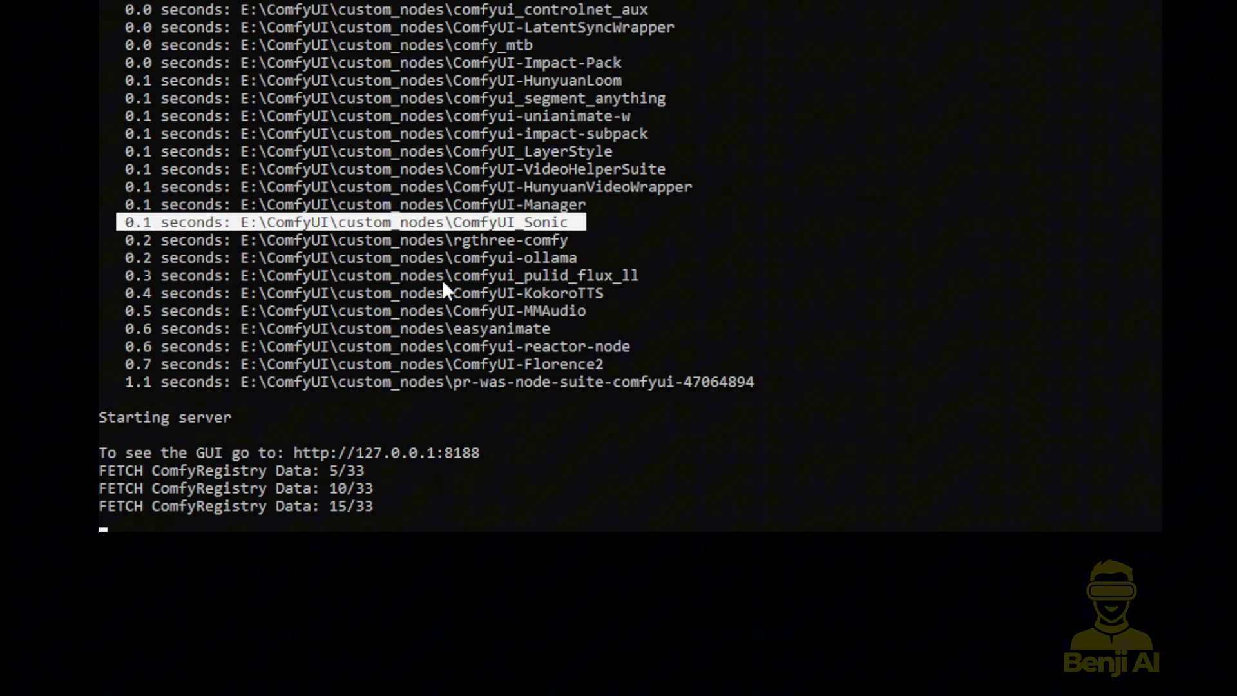
scroll(456, 270, down, 1)
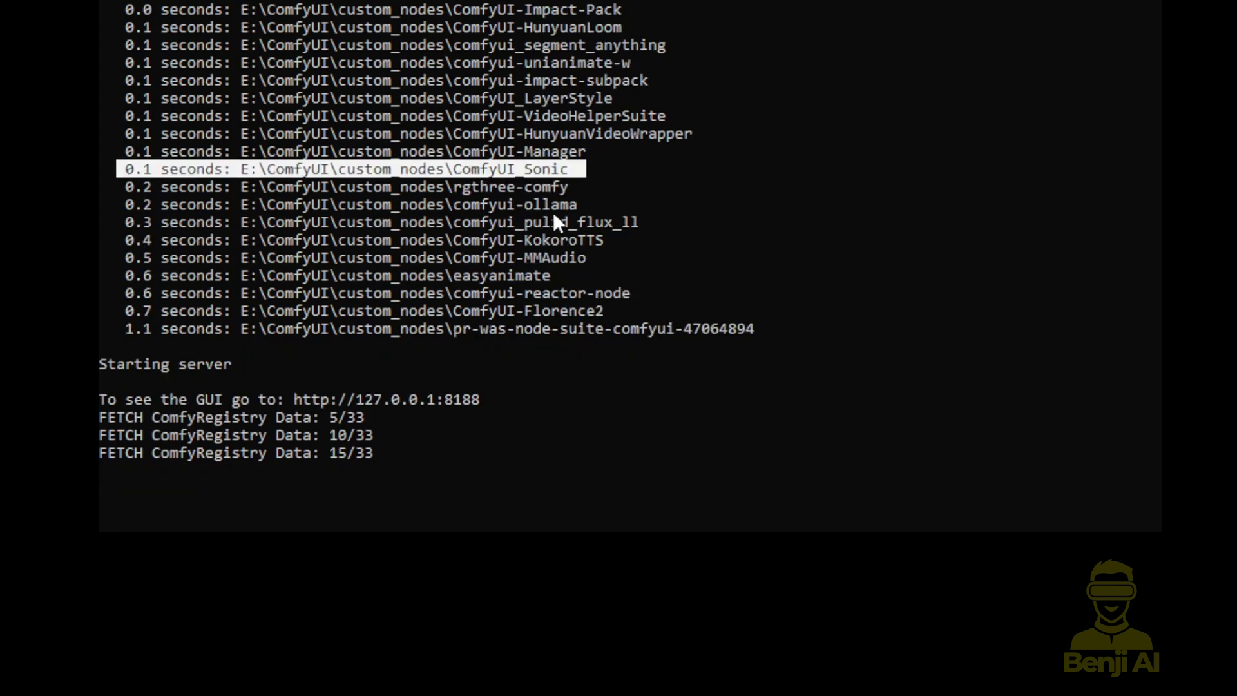
click(653, 311)
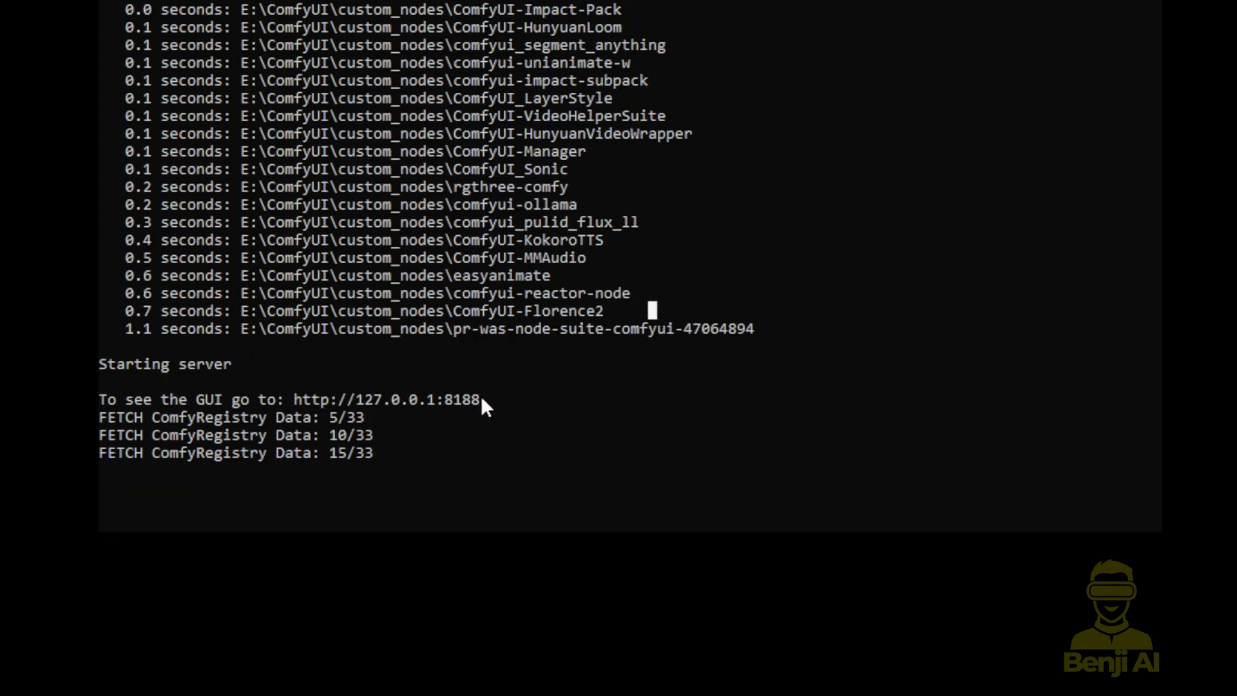
scroll(545, 350, down, 3)
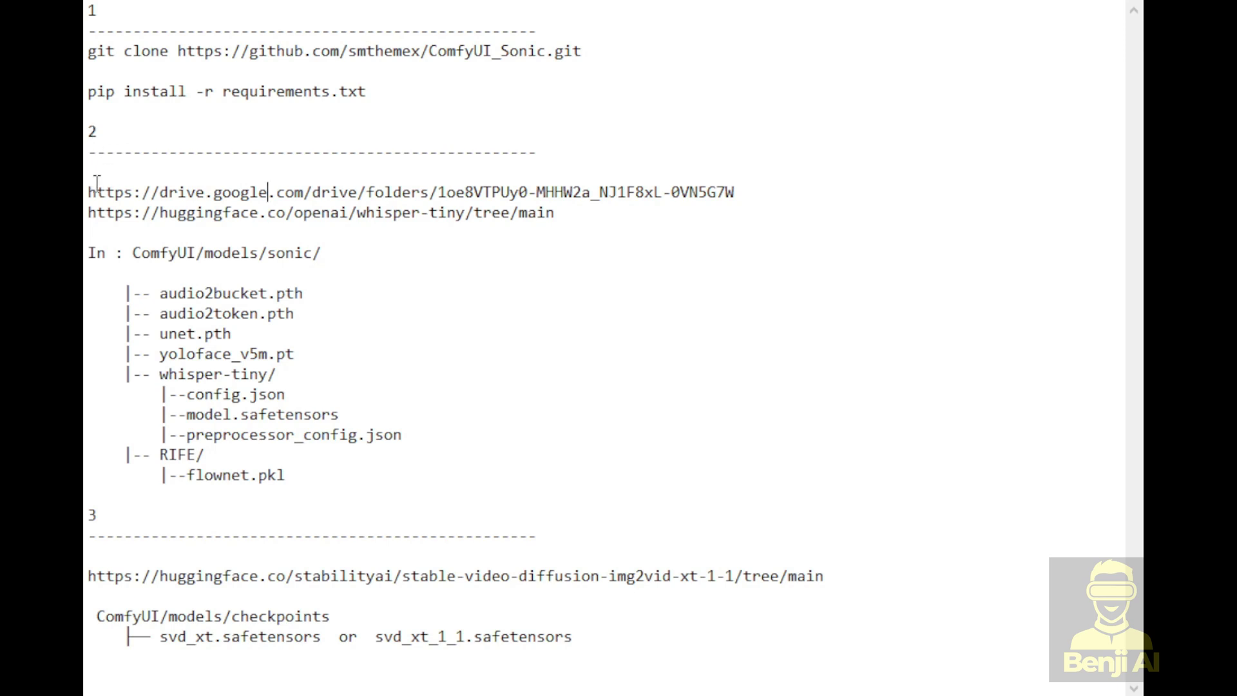
Step: Highlight the Google Drive download link for the Sonic model files
drag(96, 192, 741, 192)
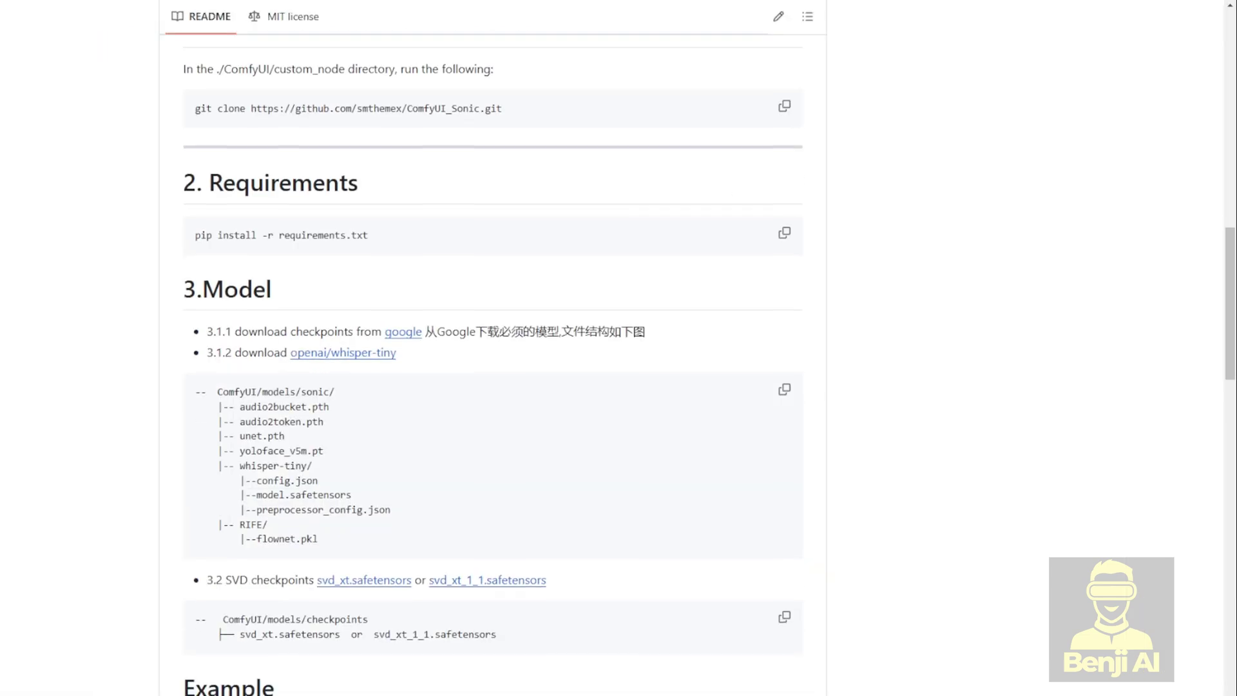
scroll(493, 348, down, 3)
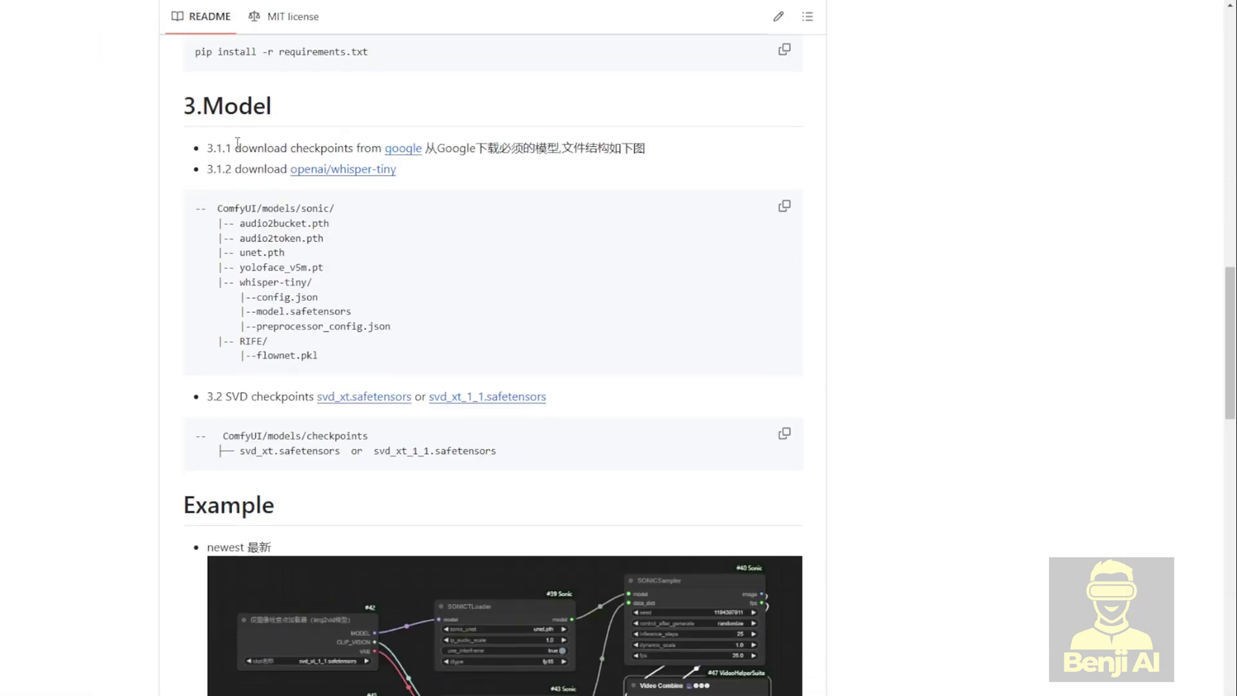
Step: Highlight the Google checkpoint and whisper-tiny download steps and the ComfyUI/models/sonic path
drag(242, 148, 451, 139)
click(476, 147)
drag(564, 149, 319, 148)
click(238, 174)
drag(248, 171, 349, 172)
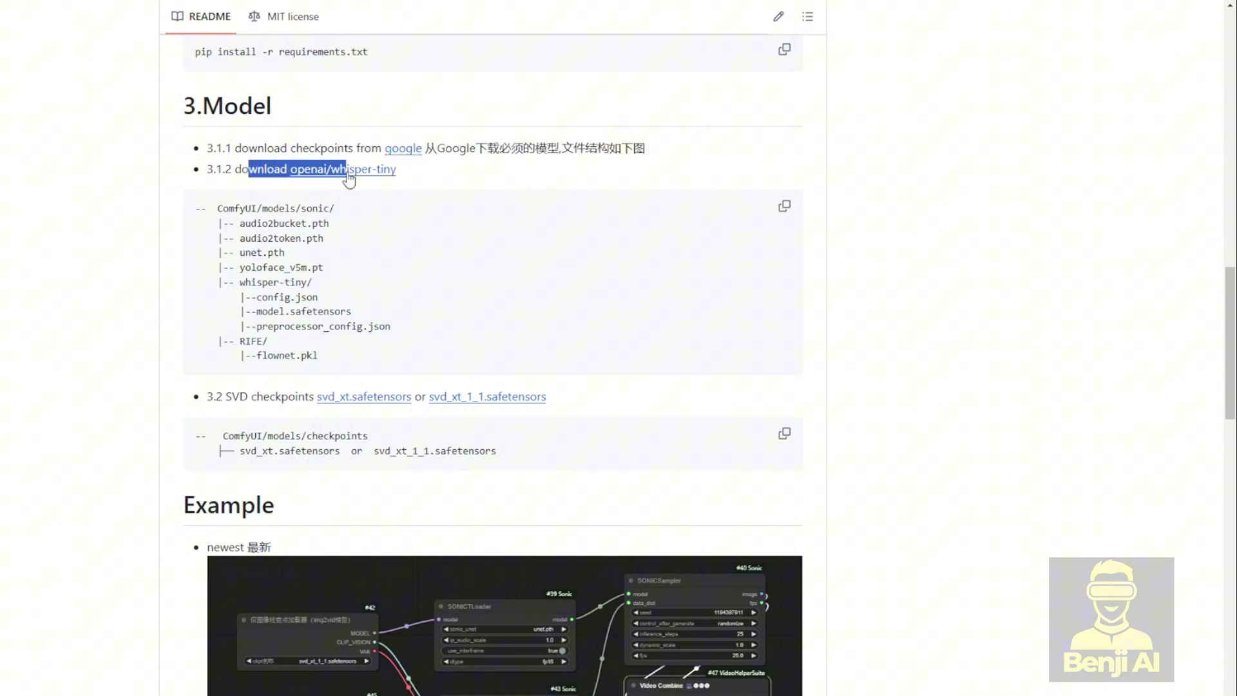
drag(420, 185, 331, 190)
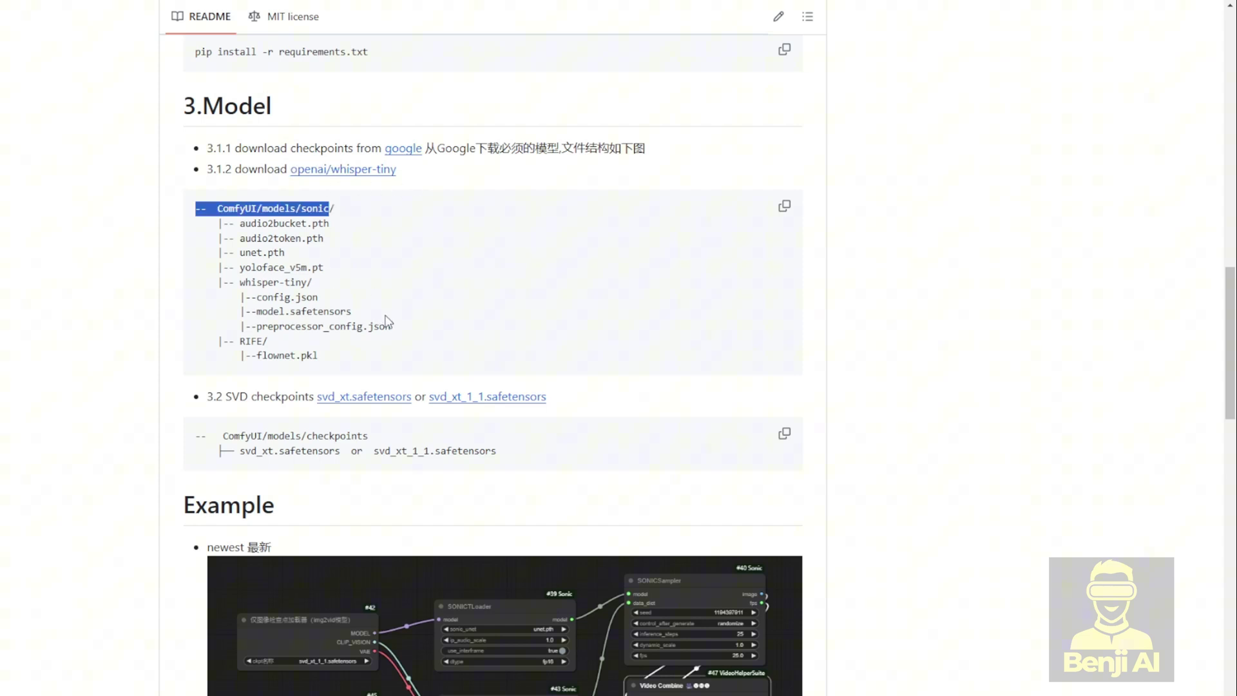
Step: Highlight the three whisper-tiny file names and the SVD checkpoints line
drag(389, 325, 248, 297)
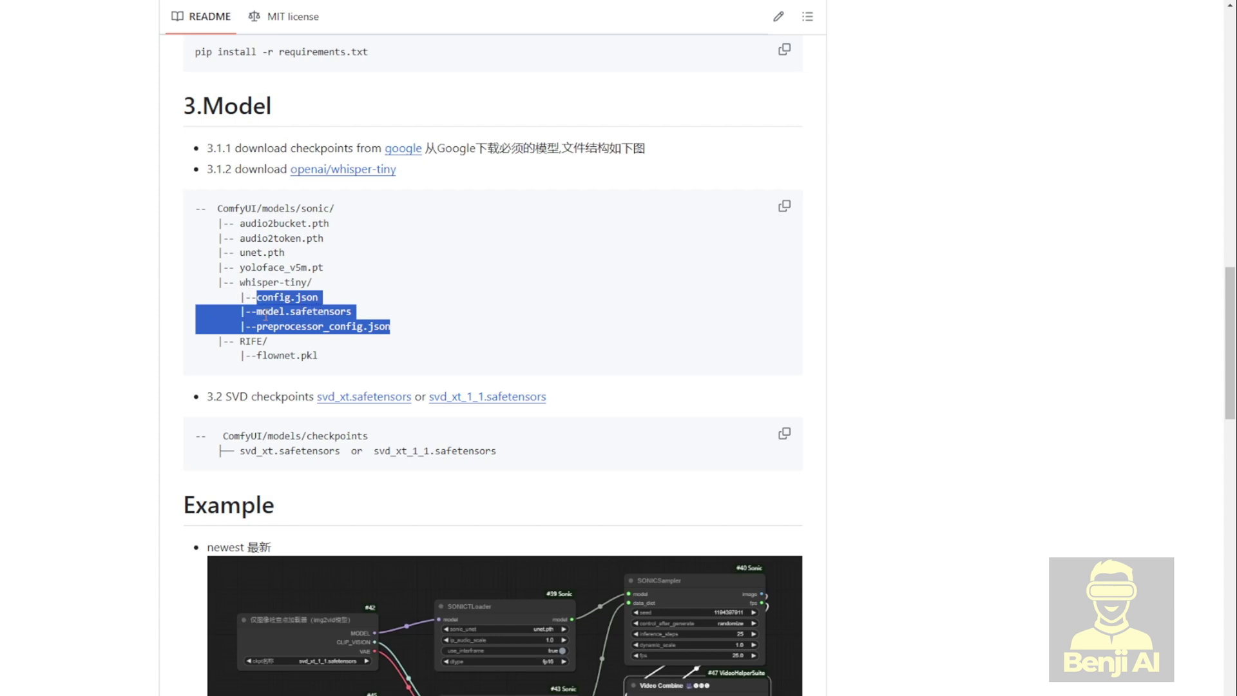
click(297, 316)
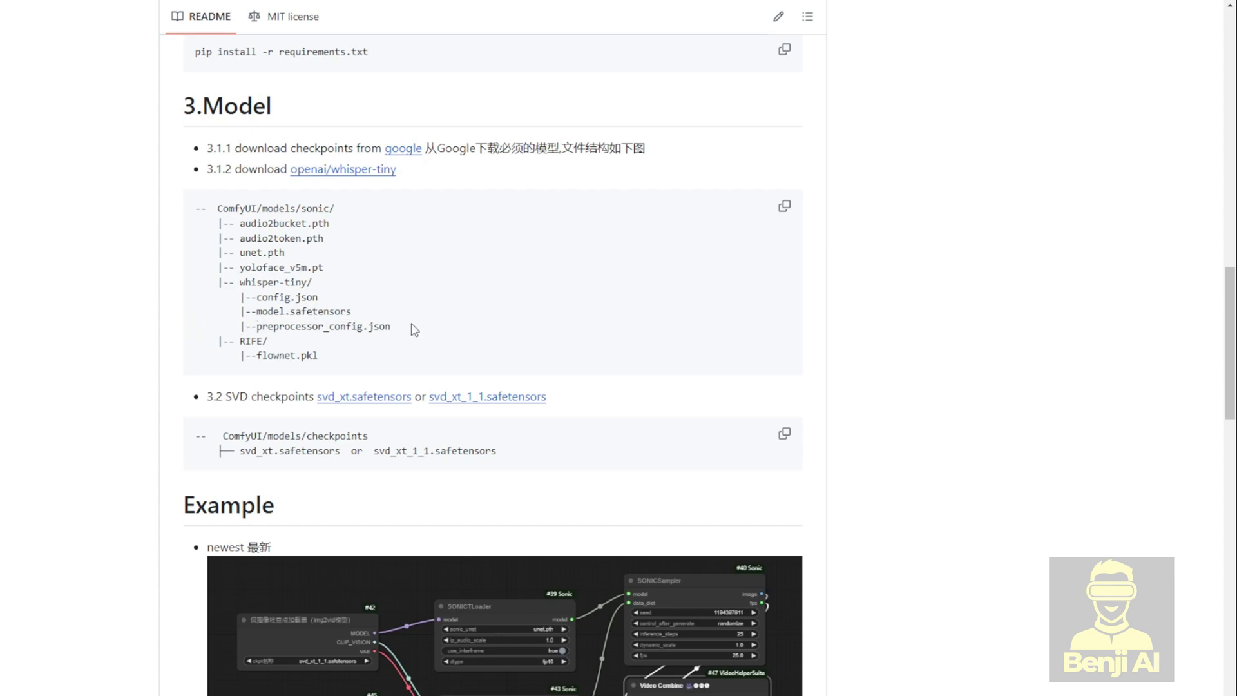
drag(412, 331, 311, 284)
drag(232, 396, 296, 396)
click(279, 383)
scroll(450, 334, down, 1)
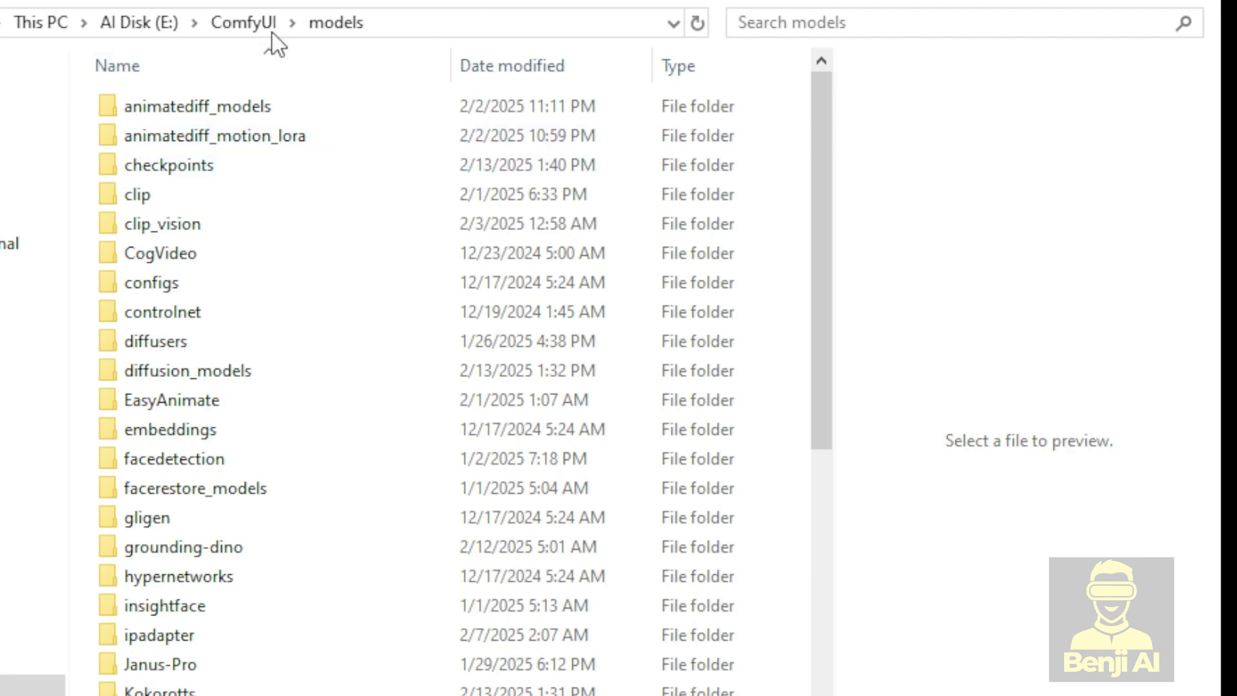
Step: Confirm svd_xt_1_1.safetensors sits in the models/checkpoints folder
key(alt+d)
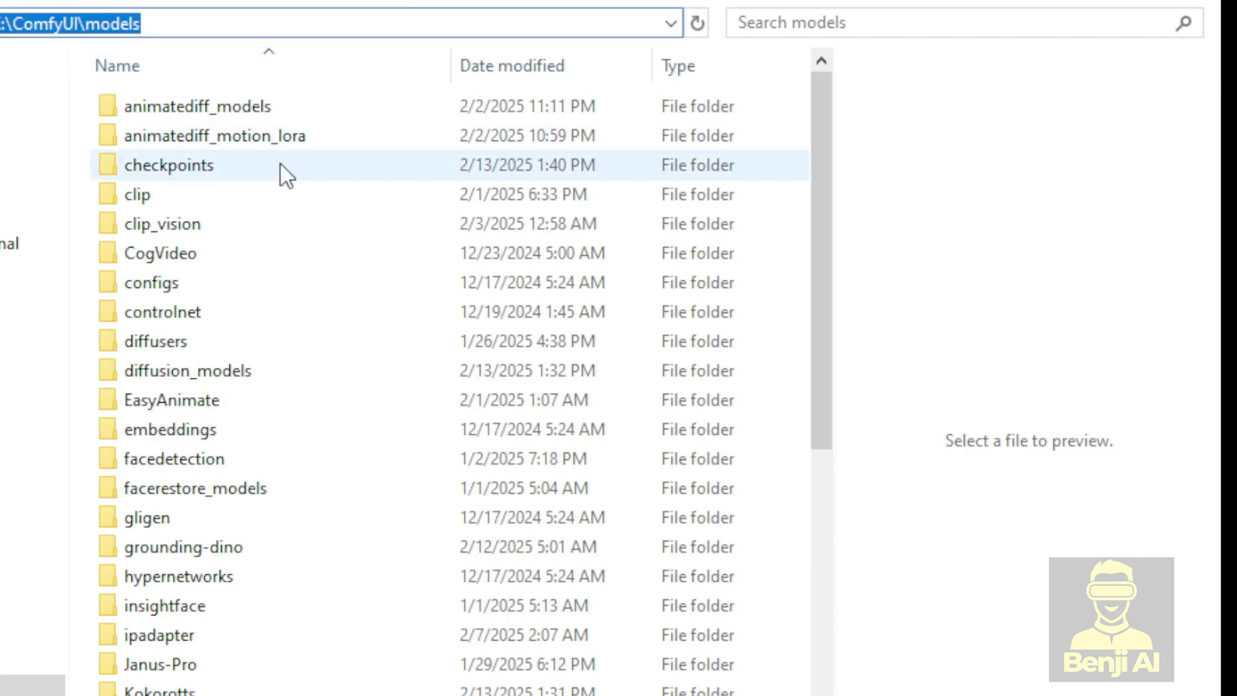
double_click(211, 172)
click(178, 227)
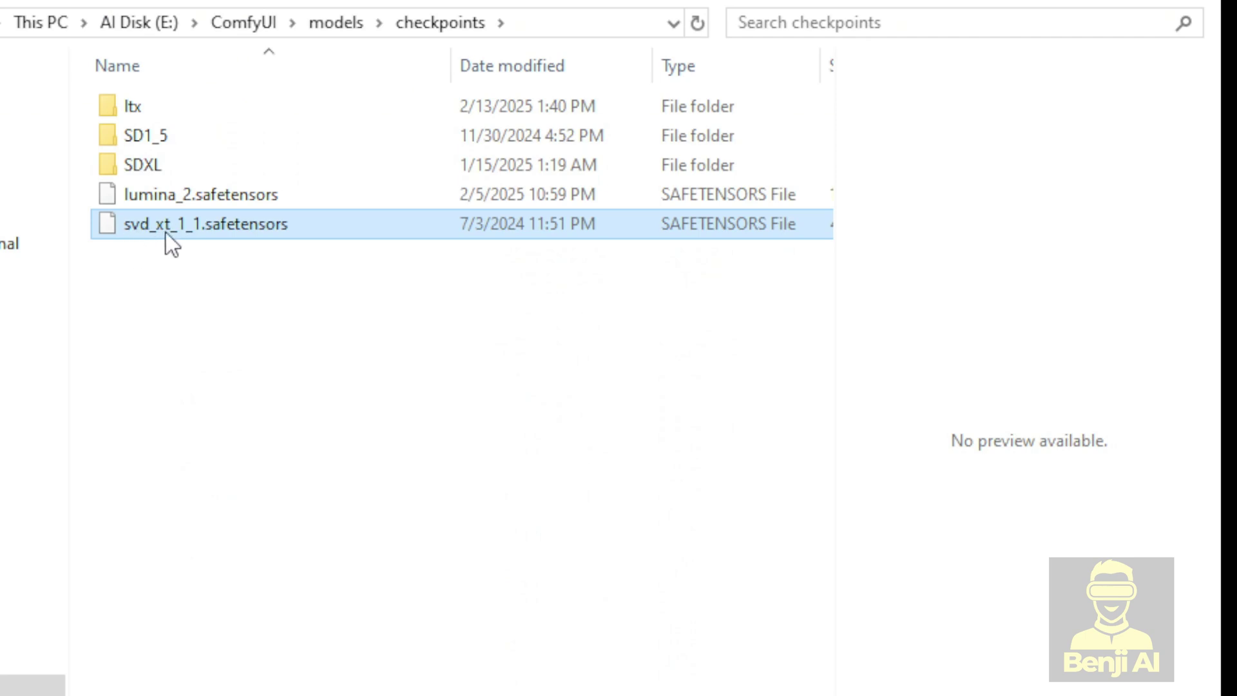
Step: Return to models and open the sonic model folder
click(336, 24)
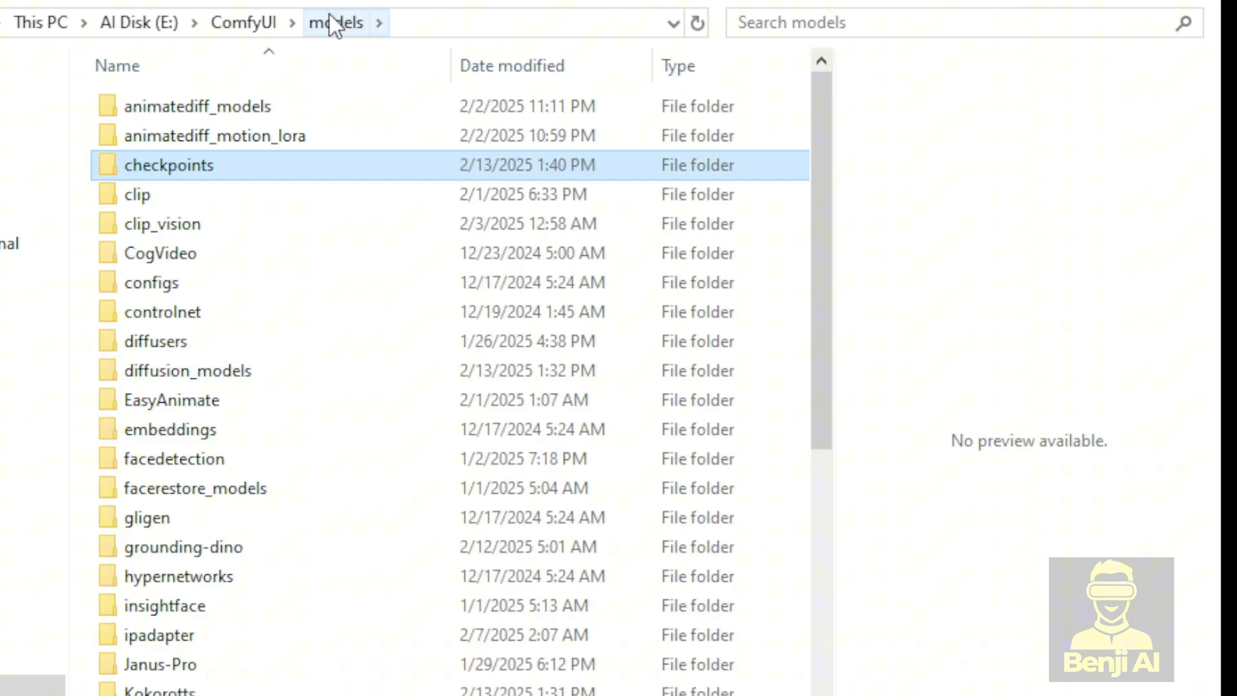
scroll(206, 587, down, 7)
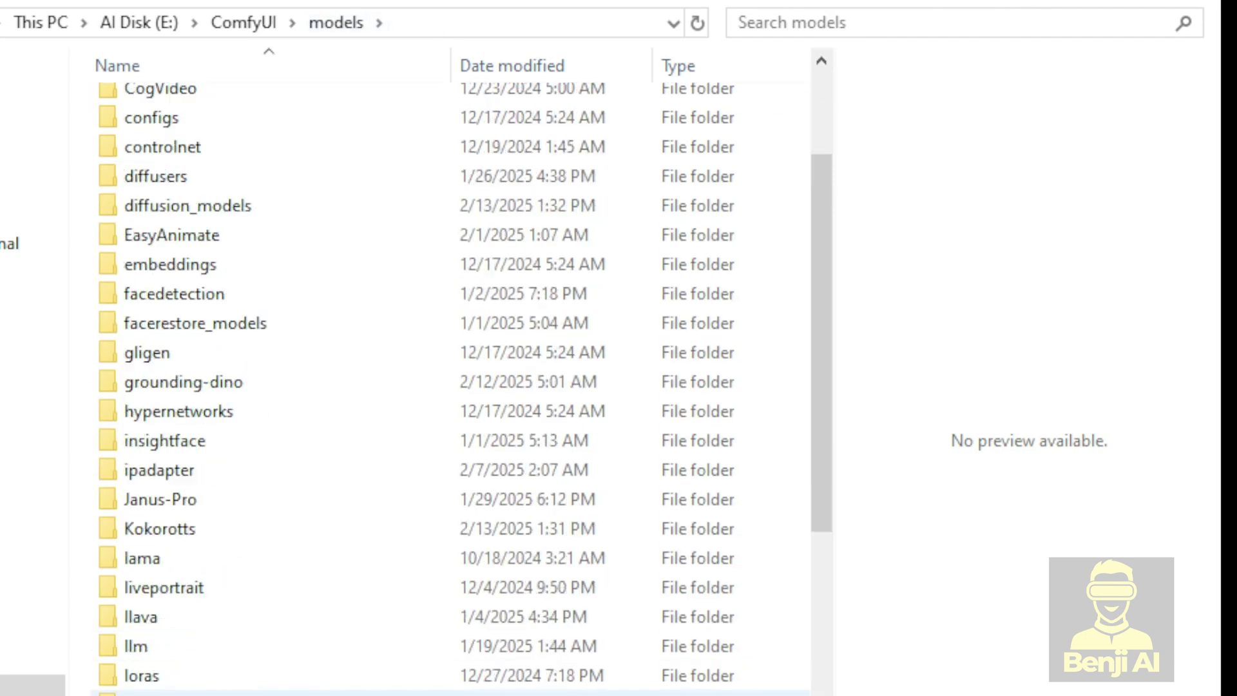
click(129, 589)
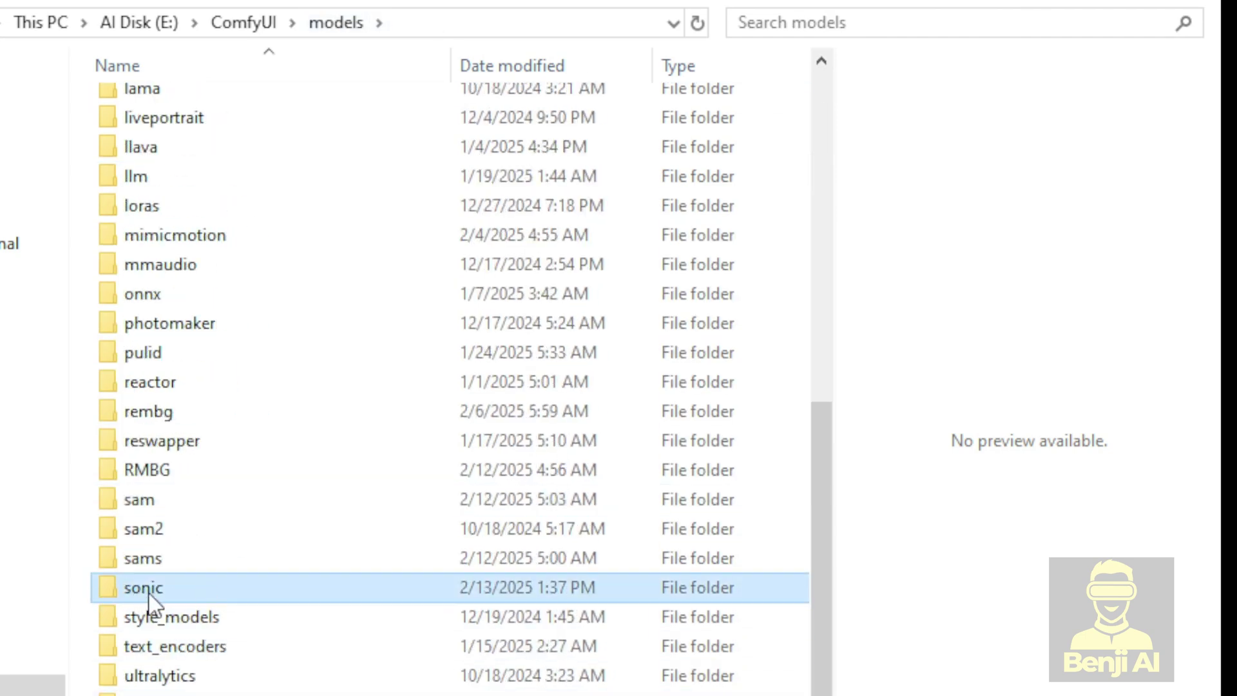
double_click(170, 590)
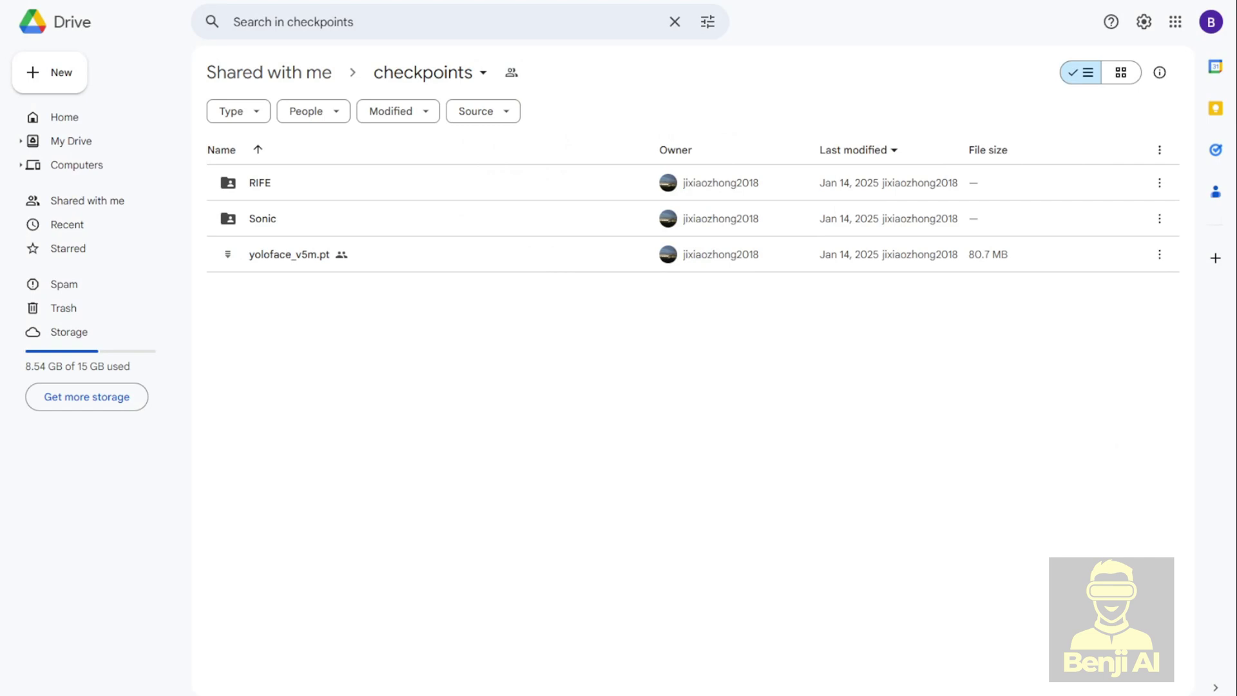
Step: Open the RIFE folder inside the Sonic folder on Google Drive
mouse_move(260, 182)
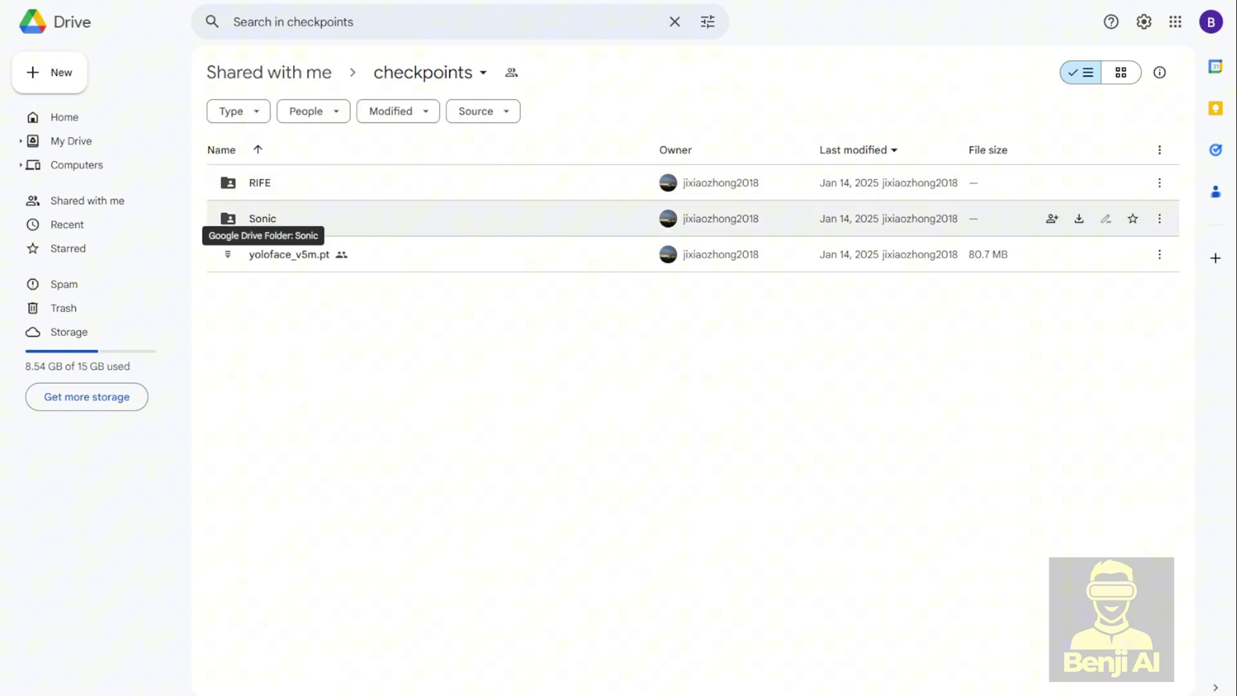
click(255, 220)
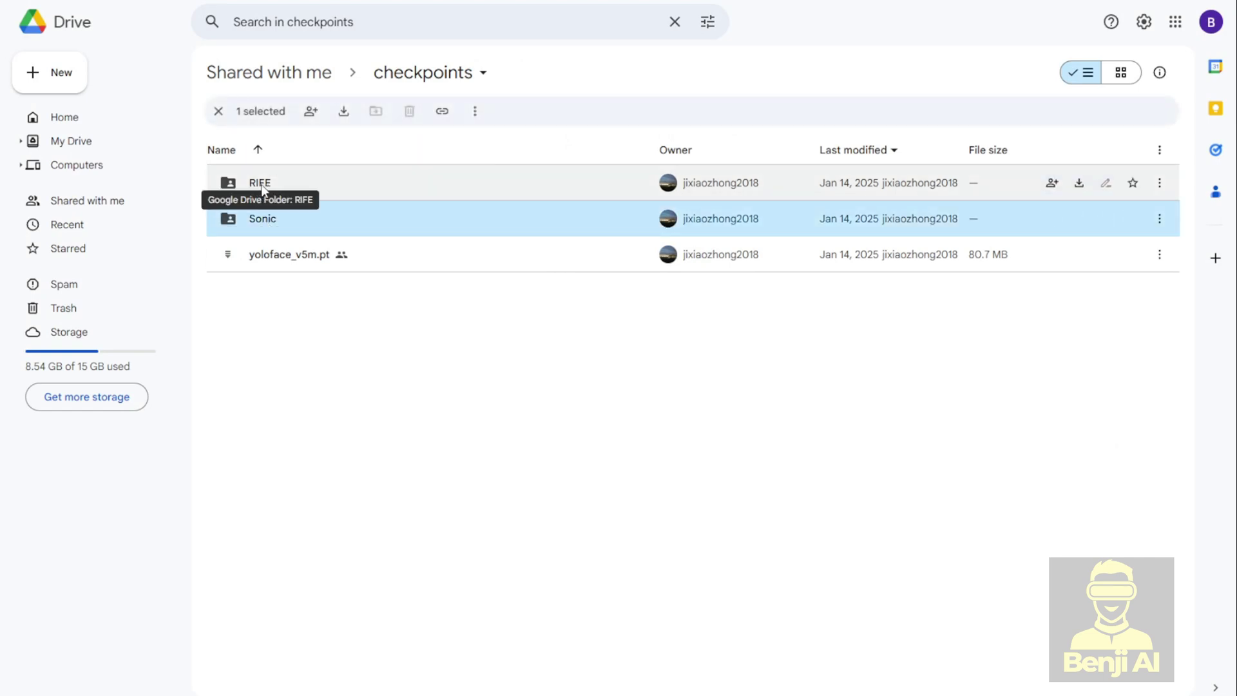
click(297, 186)
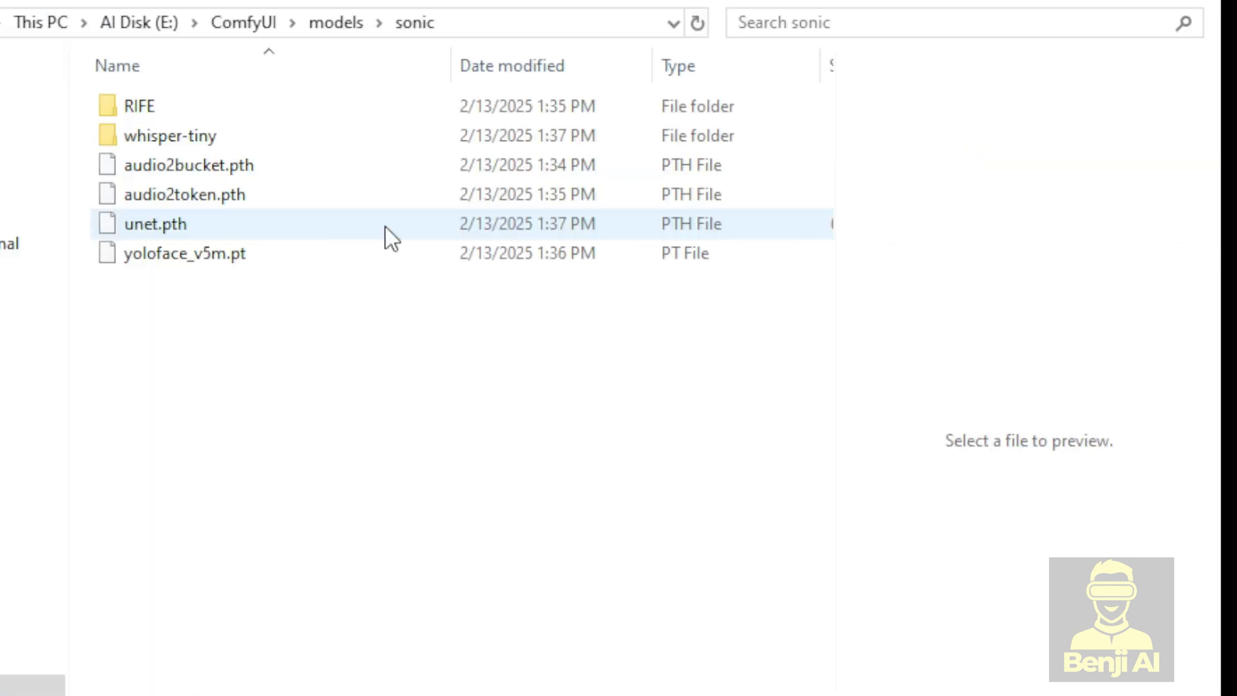
Step: Review the four model files in sonic and the contents of the RIFE folder
drag(333, 345, 146, 158)
click(327, 377)
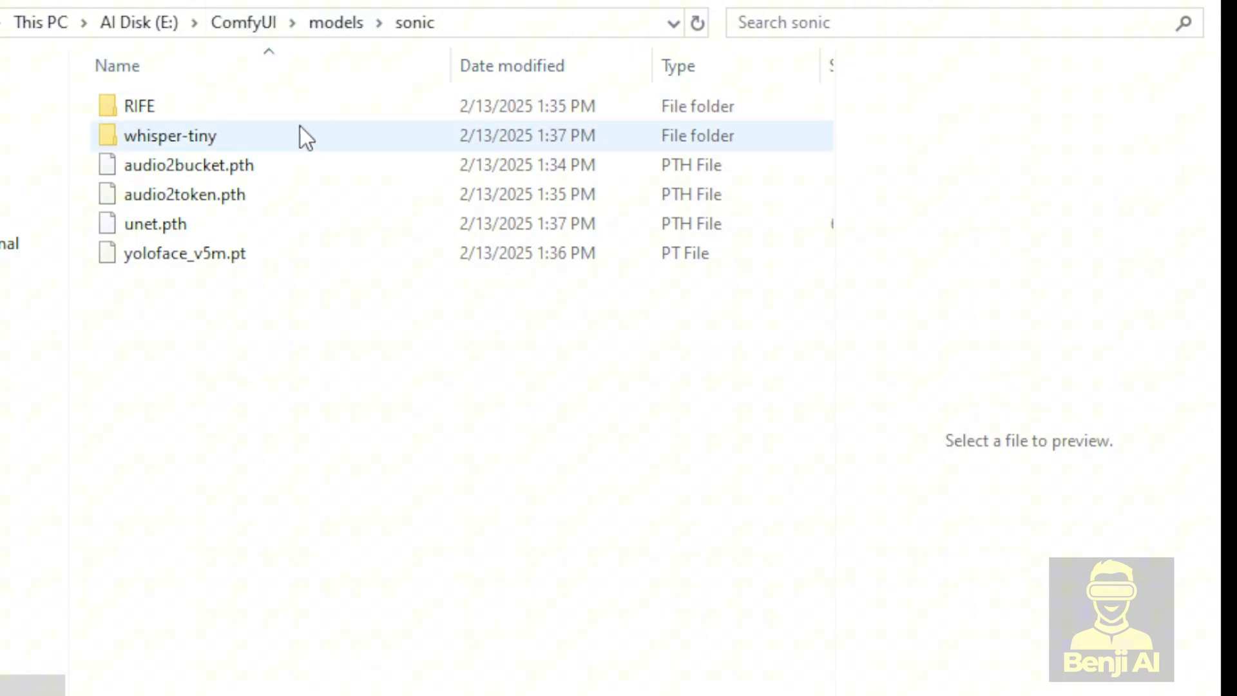
double_click(185, 107)
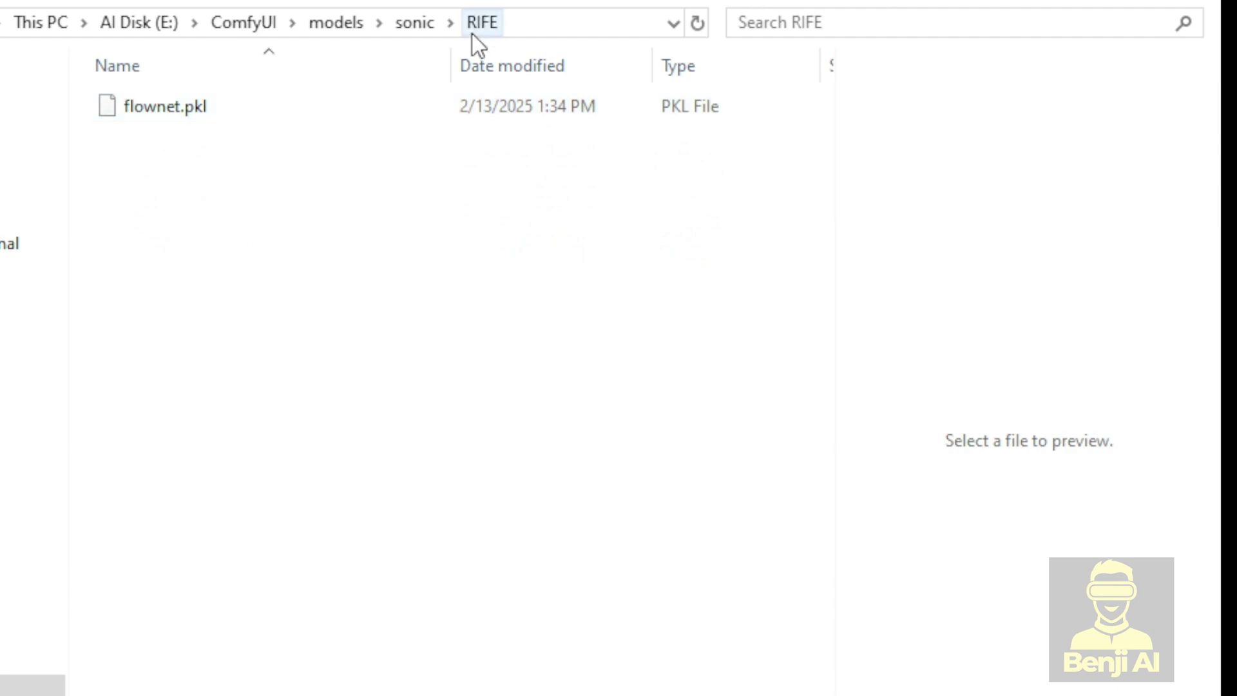
key(alt+Left)
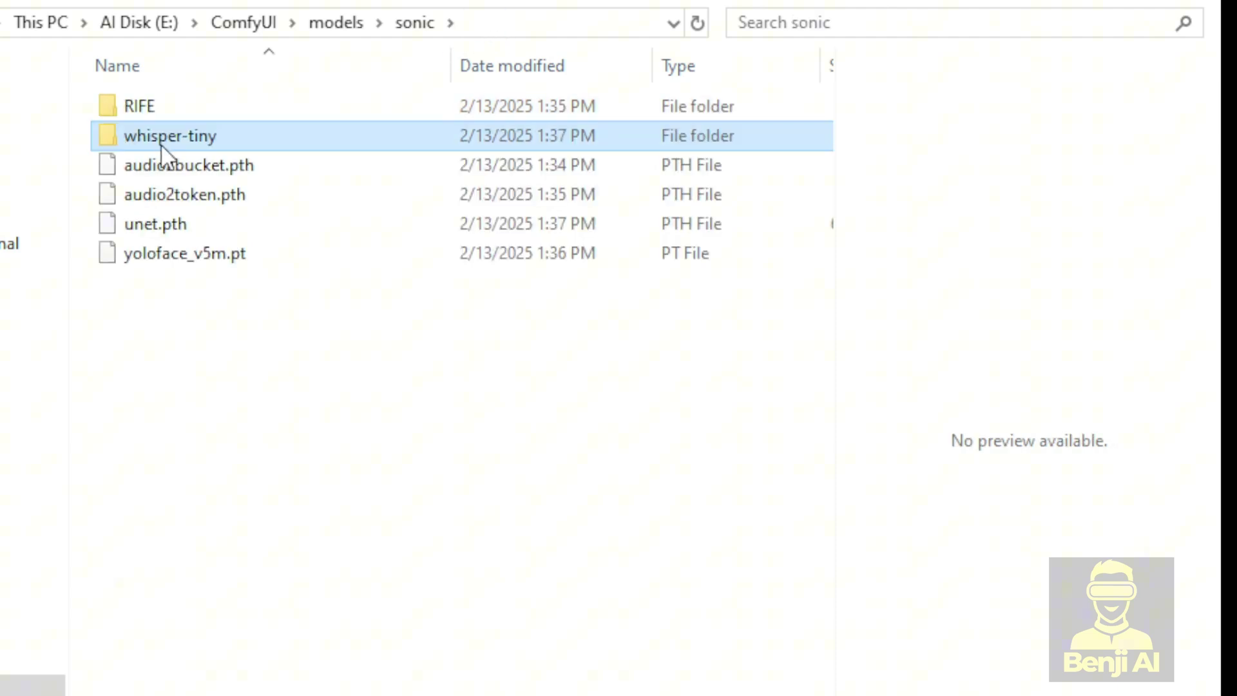
Step: Check the three whisper-tiny files, then return to sonic and review the model files including unet.pth
double_click(304, 134)
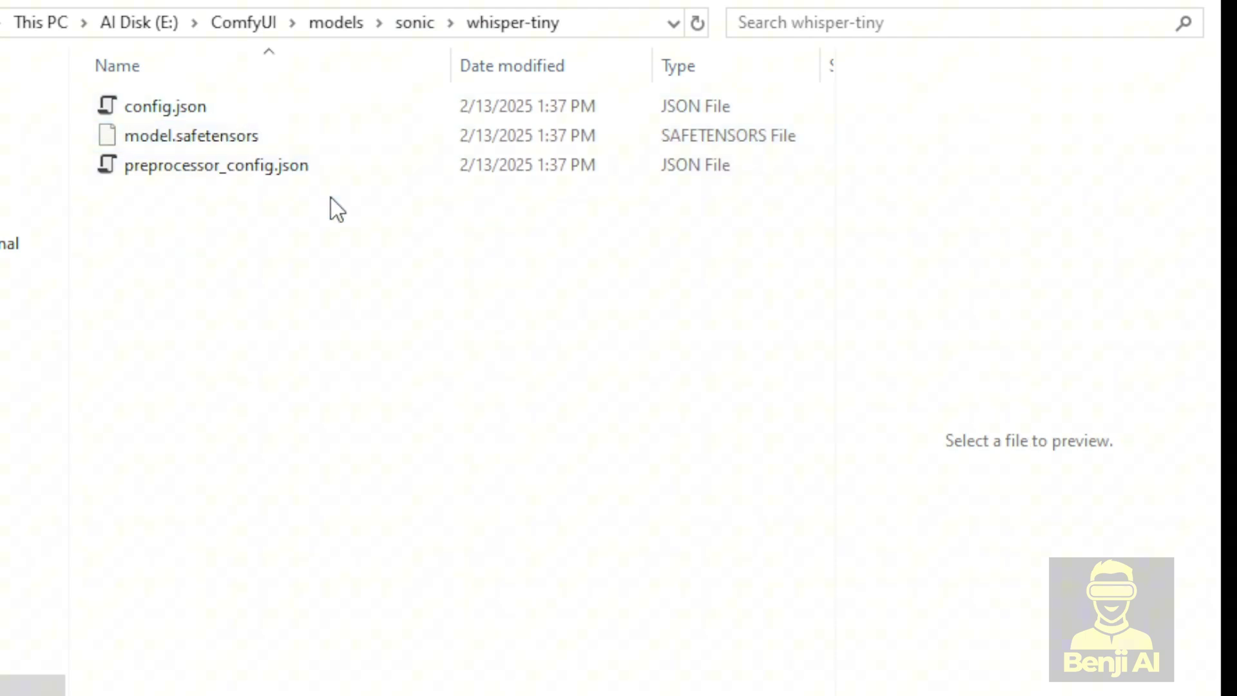
drag(345, 251, 158, 97)
click(415, 312)
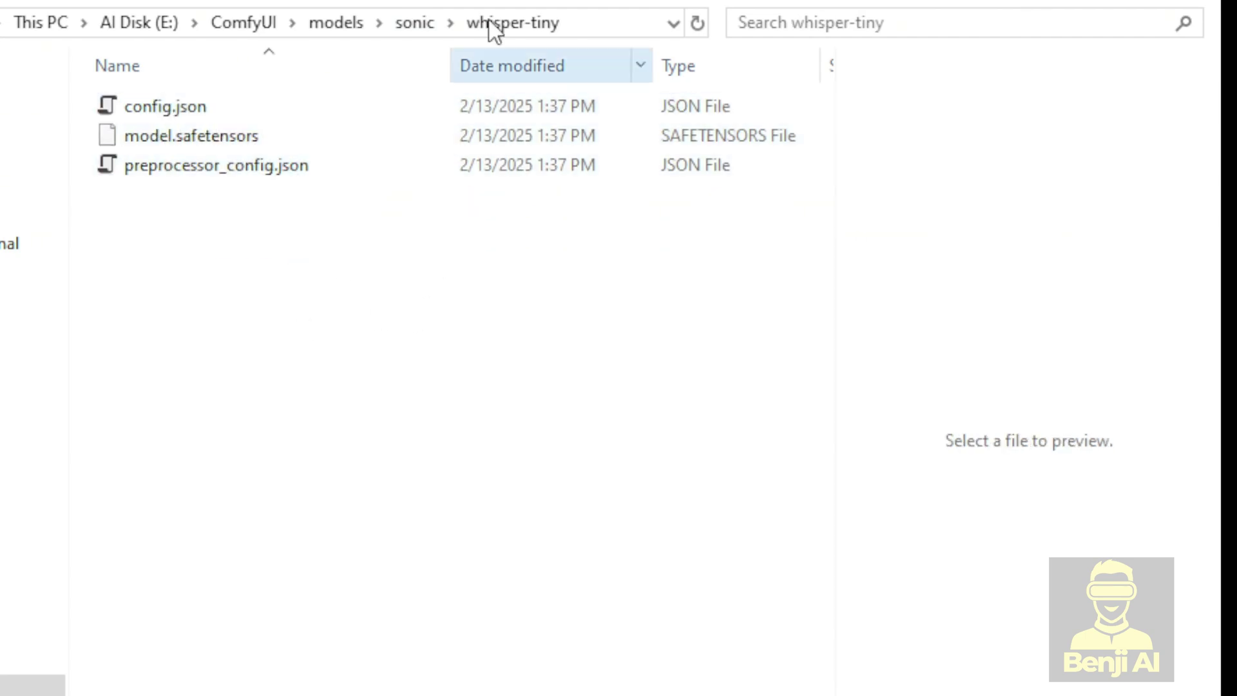
click(408, 28)
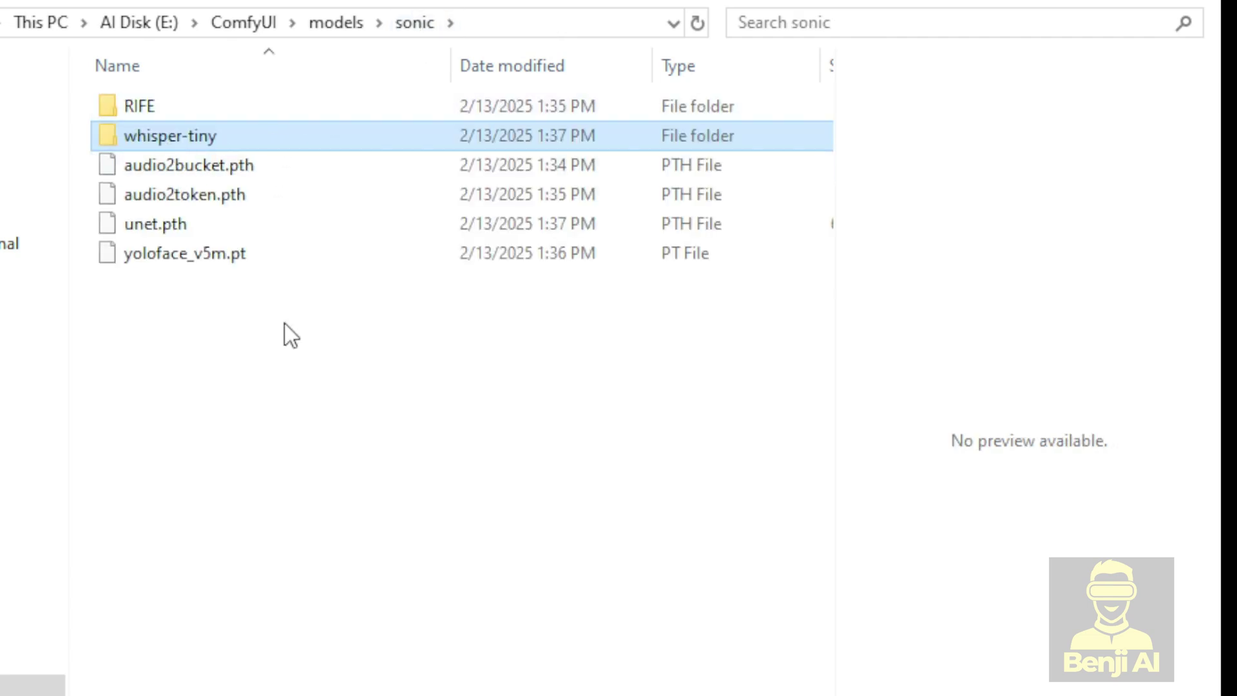
drag(301, 313, 172, 165)
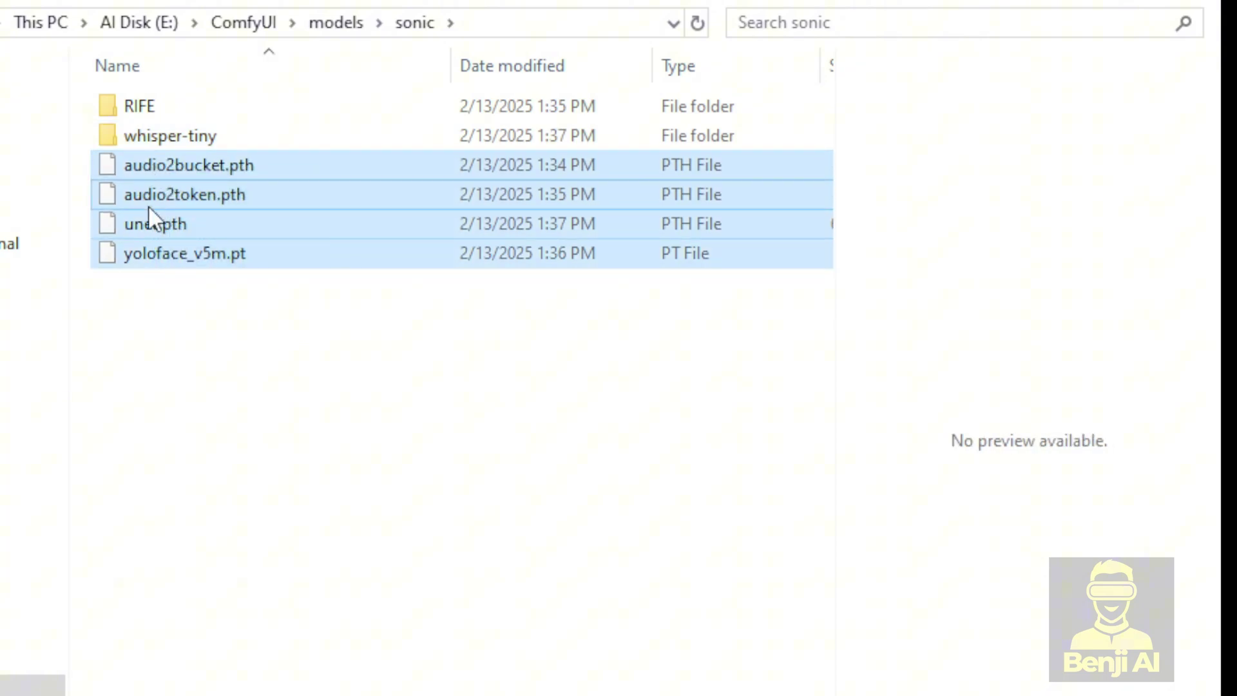
click(222, 302)
click(212, 223)
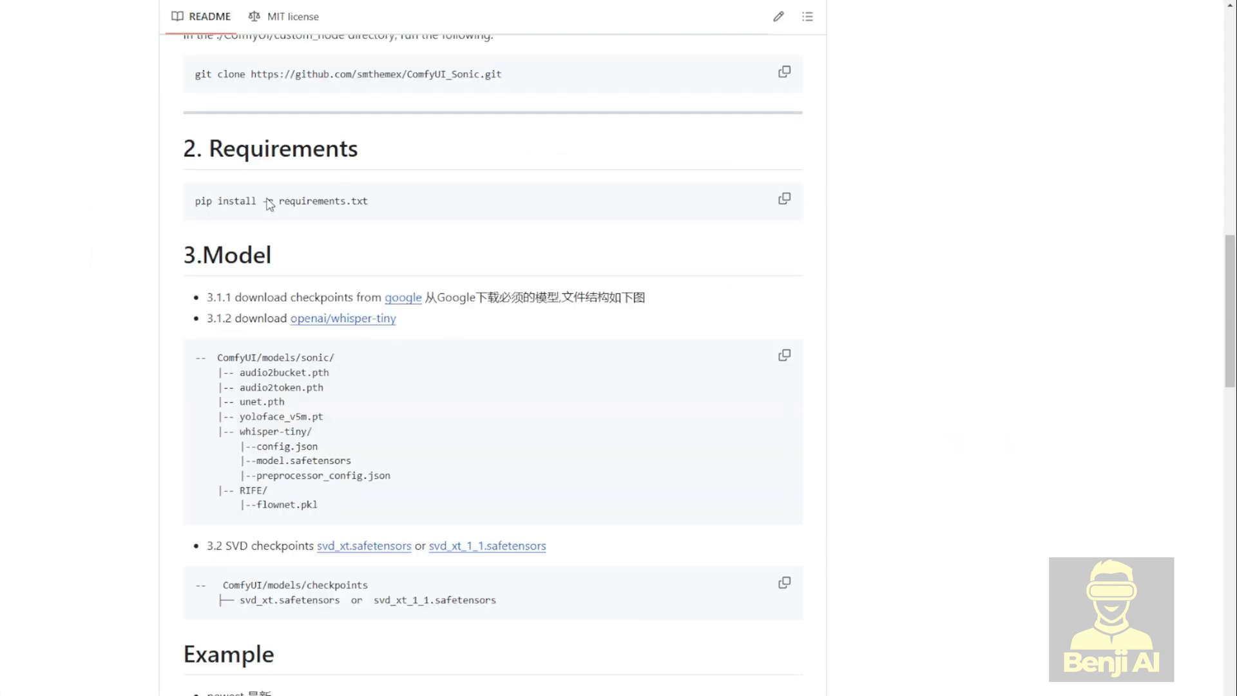
Step: Highlight the notes' Google Drive and whisper-tiny links, sonic folder tree and SVD checkpoint section
drag(123, 192, 644, 381)
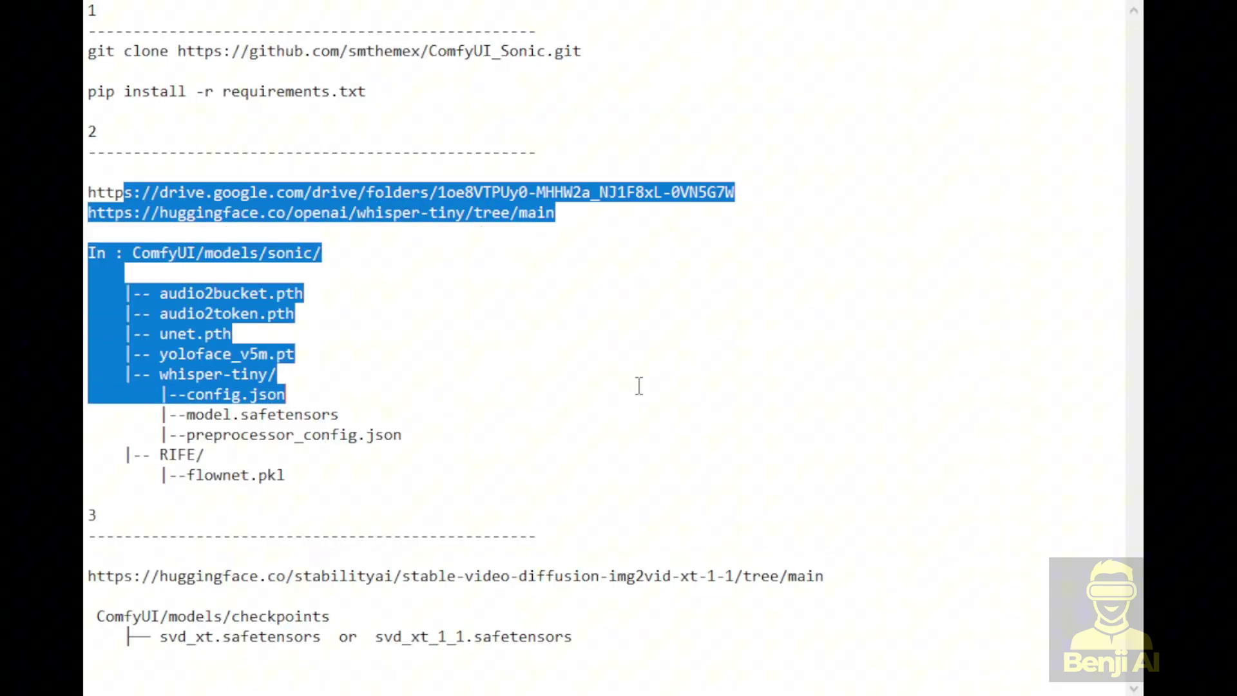
click(650, 212)
drag(569, 223, 322, 192)
click(176, 226)
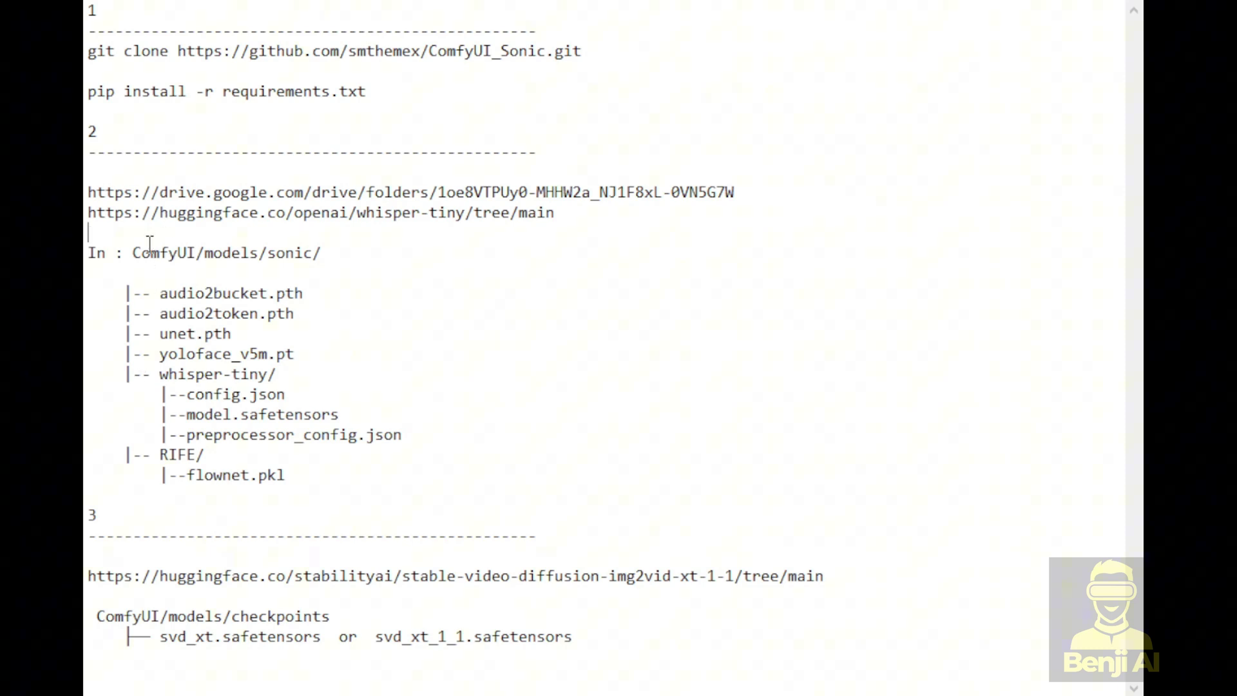
drag(155, 244, 329, 459)
click(350, 461)
drag(89, 532, 704, 640)
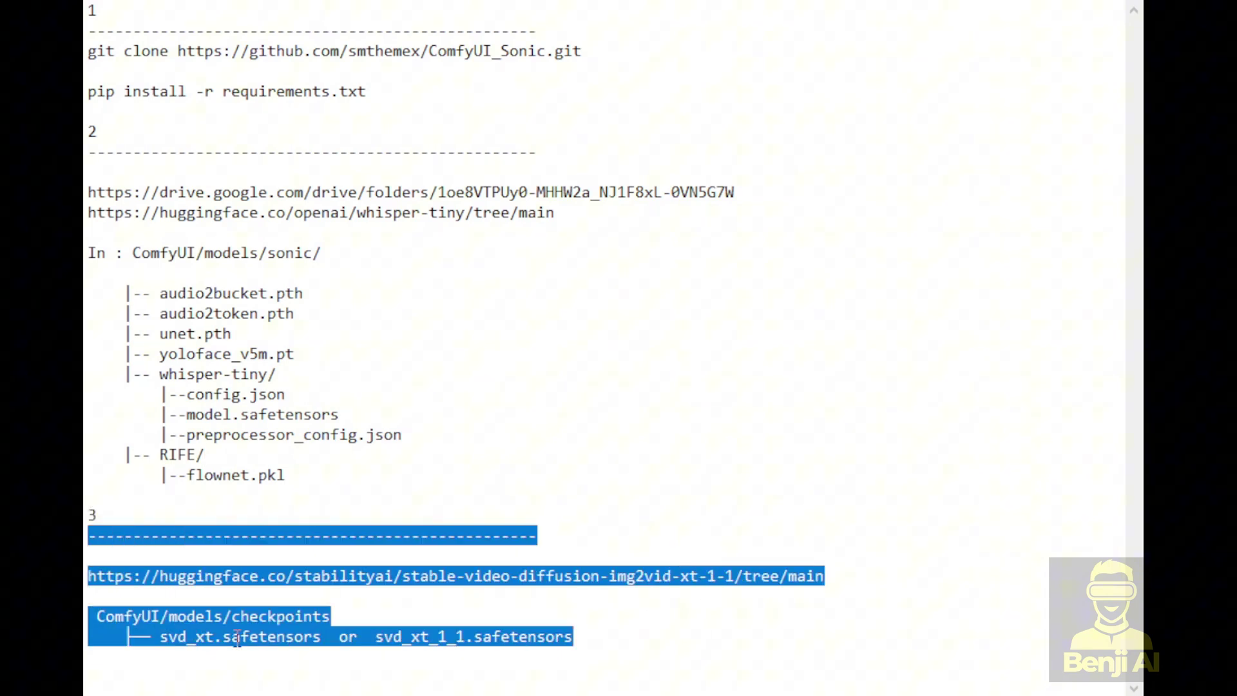
click(348, 652)
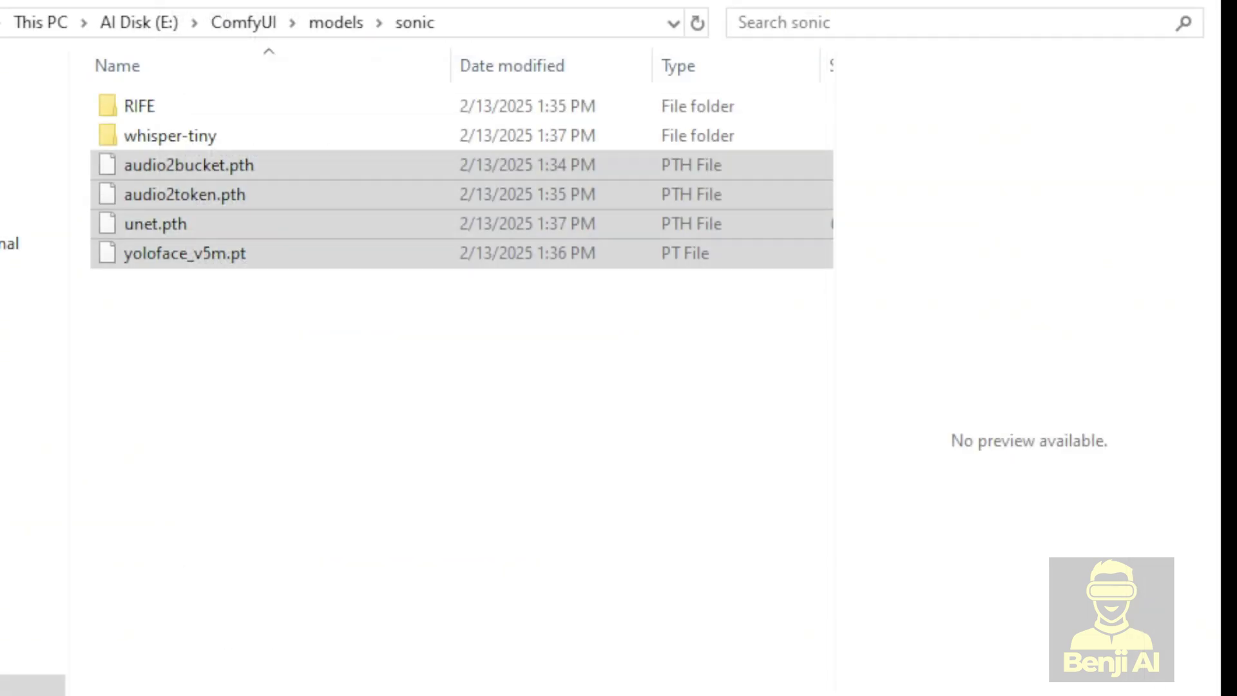
Step: Locate svd_xt_1_1.safetensors in the ComfyUI models/checkpoints folder
key(alt+Up)
scroll(366, 381, up, 5)
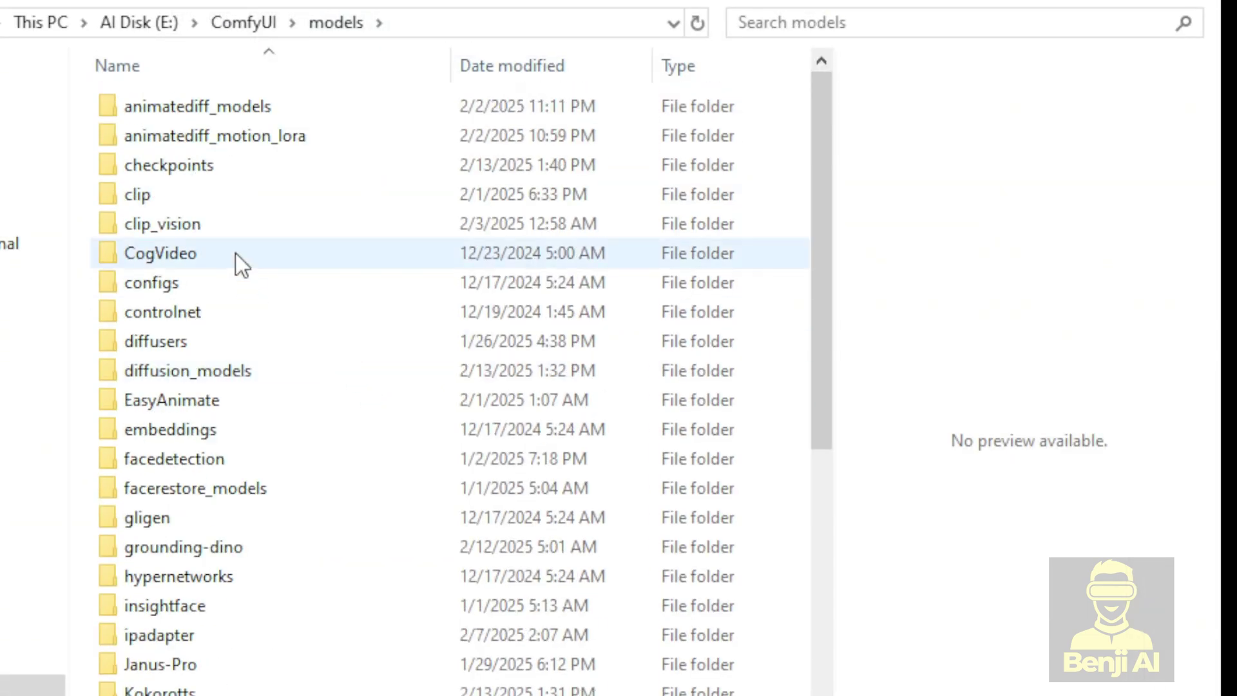
double_click(219, 169)
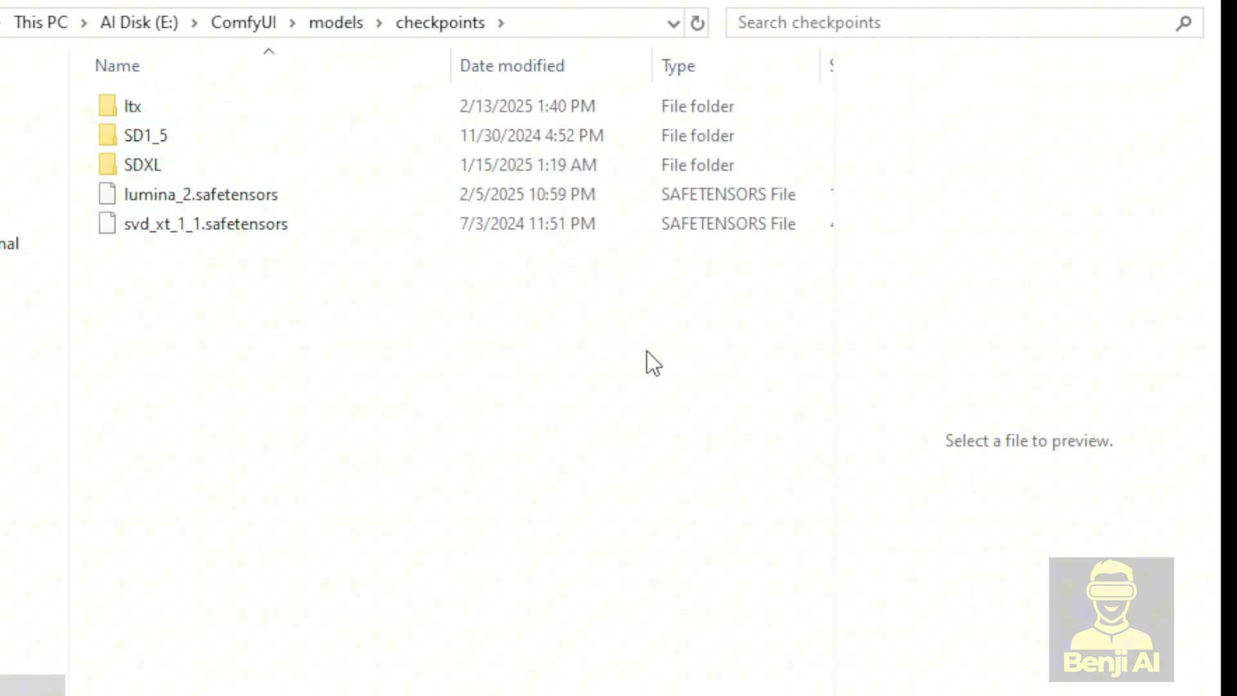
click(143, 234)
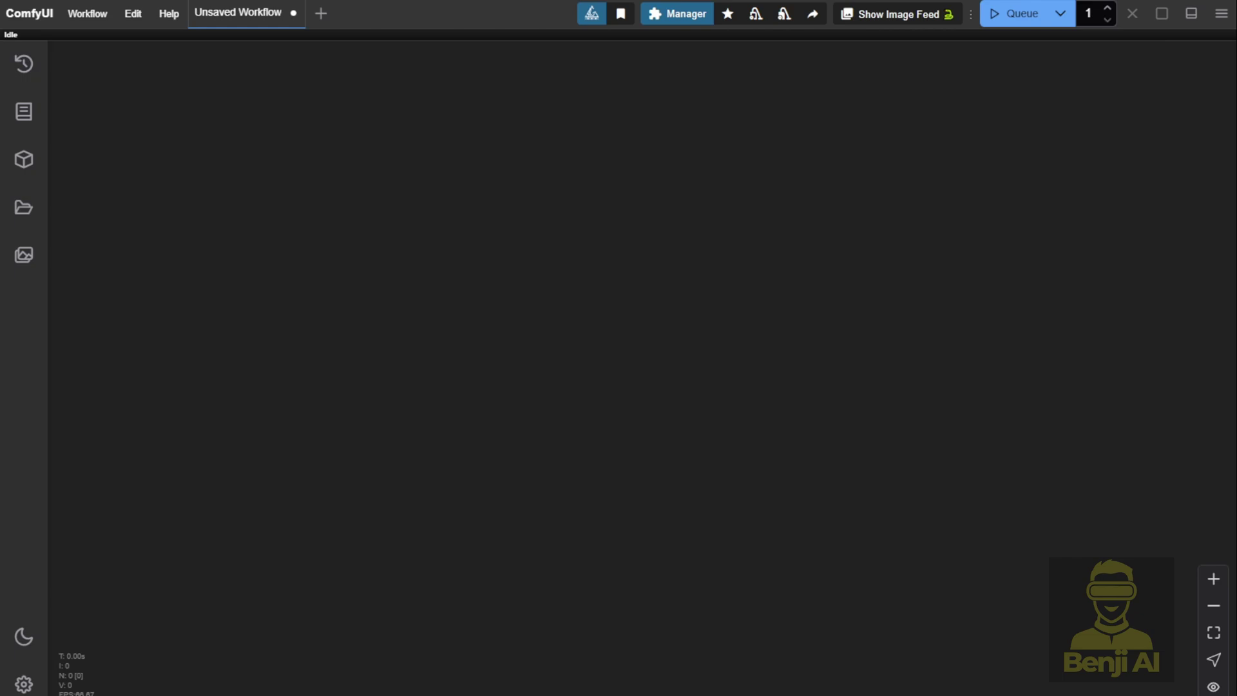
Step: Open the canvas node search, after a couple of retries, to find the Sonic nodes
double_click(434, 219)
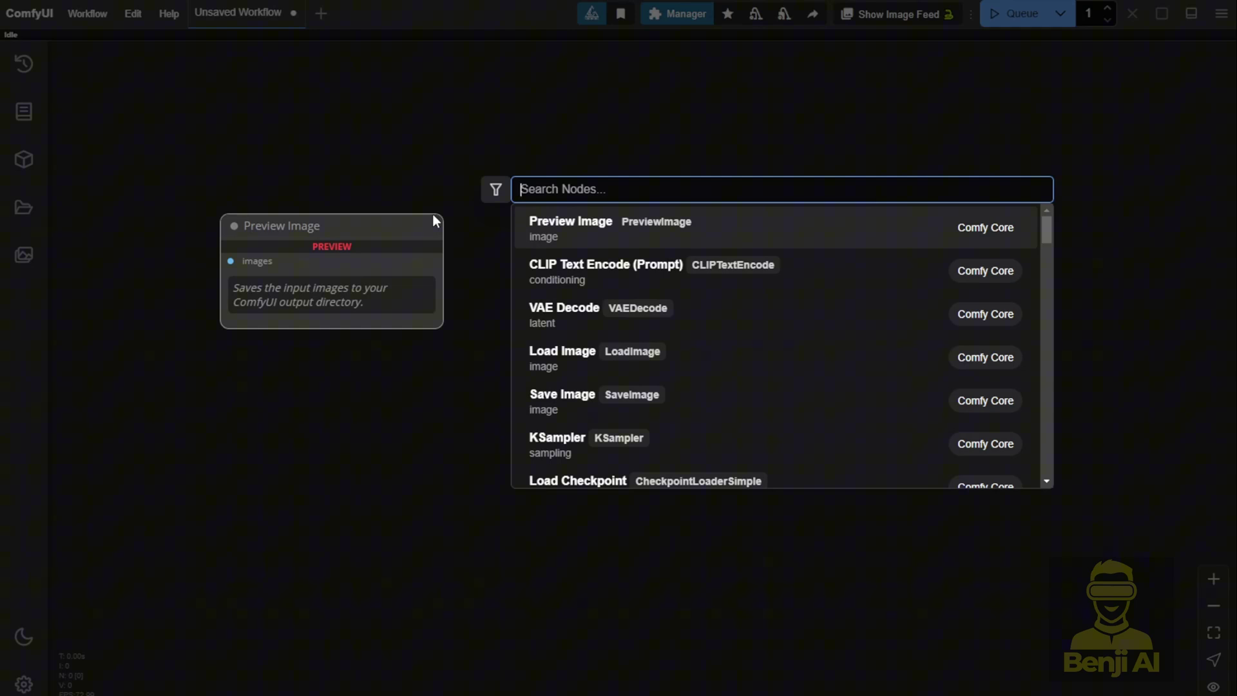
click(402, 184)
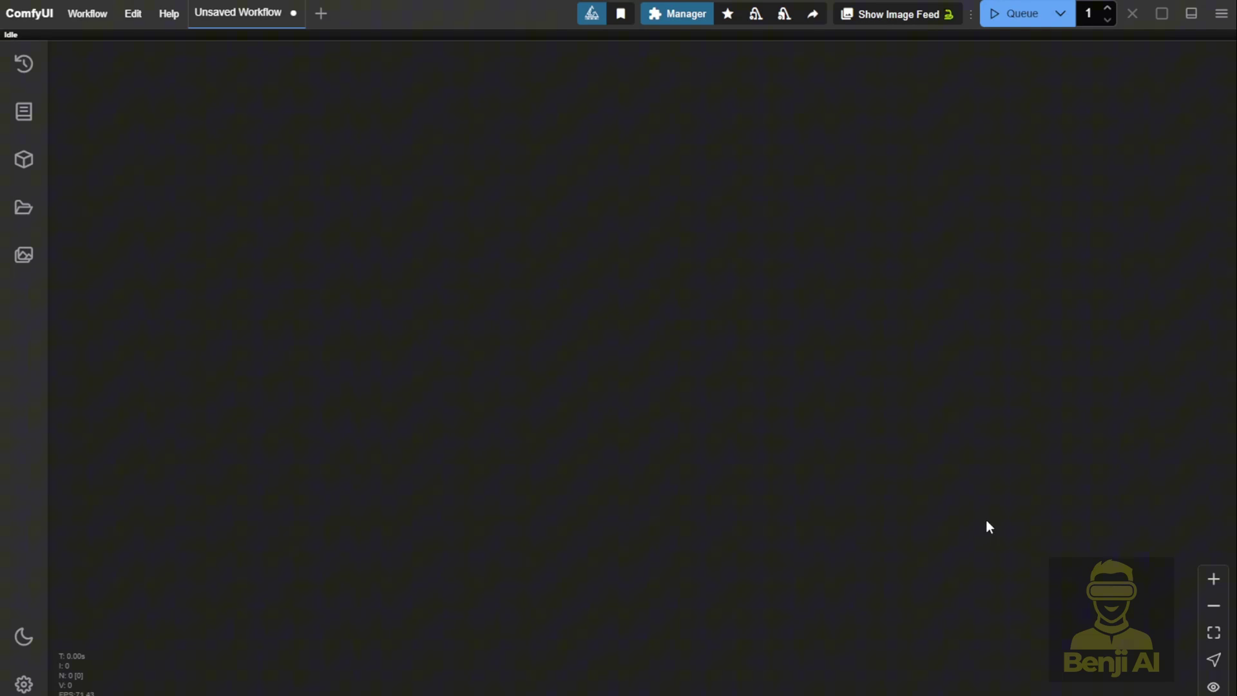
click(1213, 633)
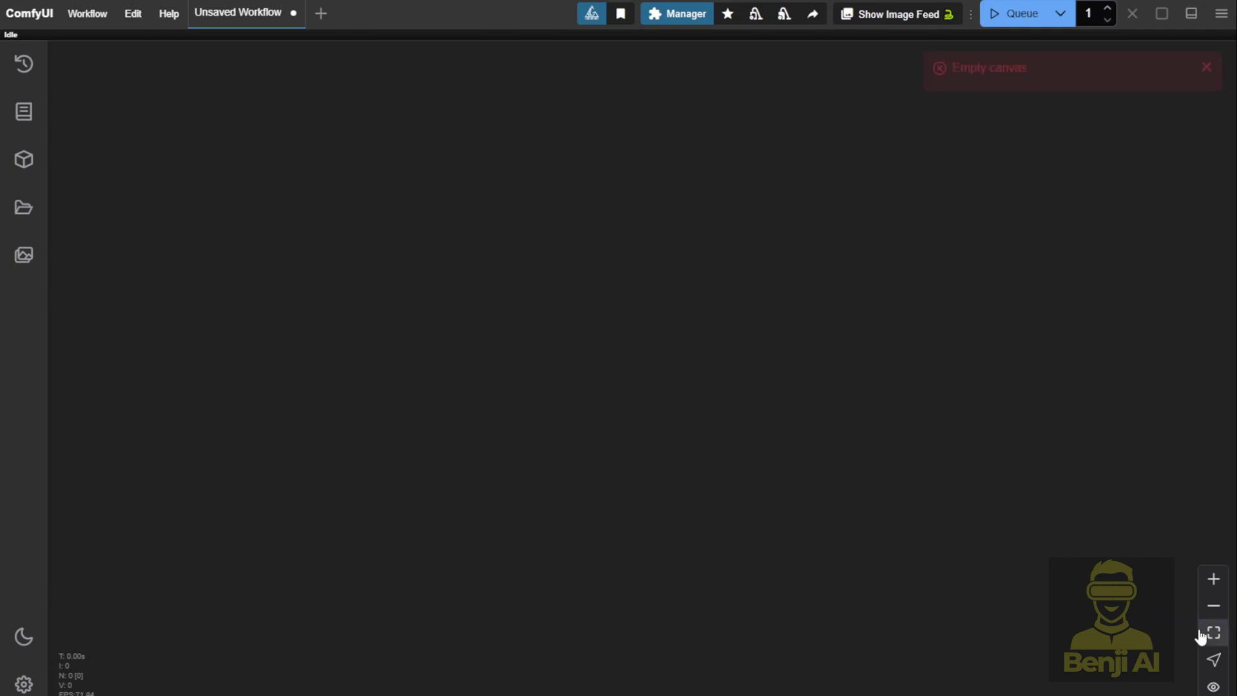
double_click(496, 273)
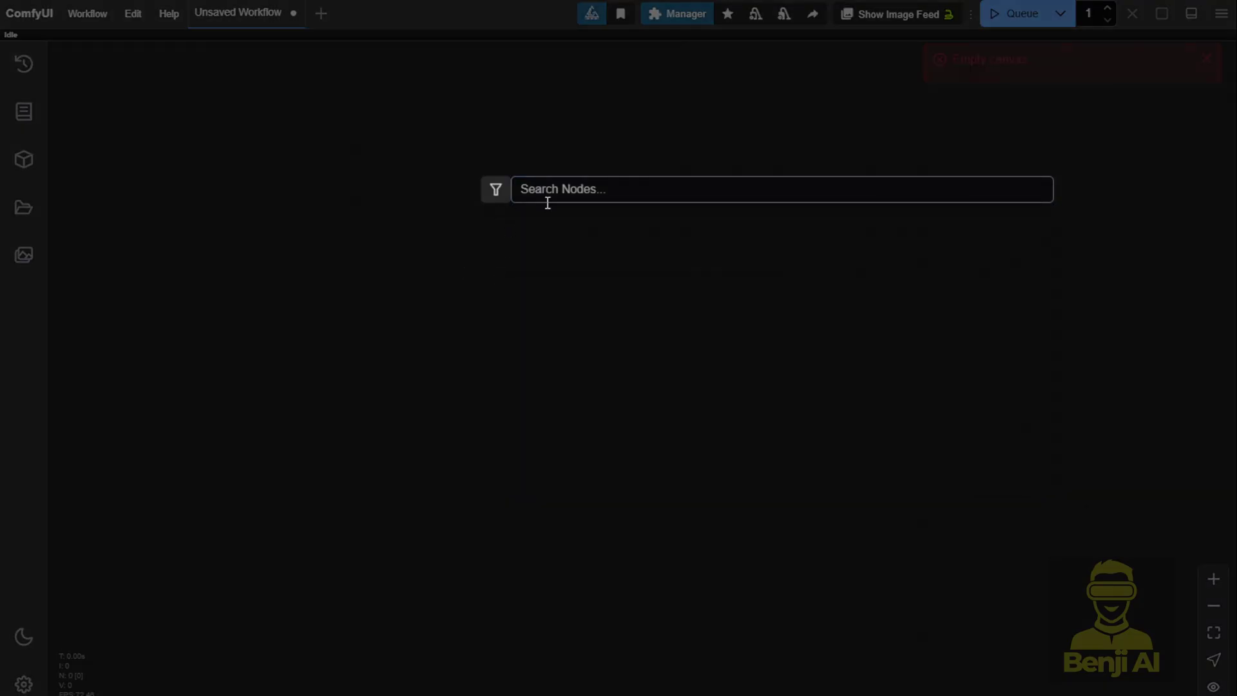
click(382, 238)
double_click(455, 267)
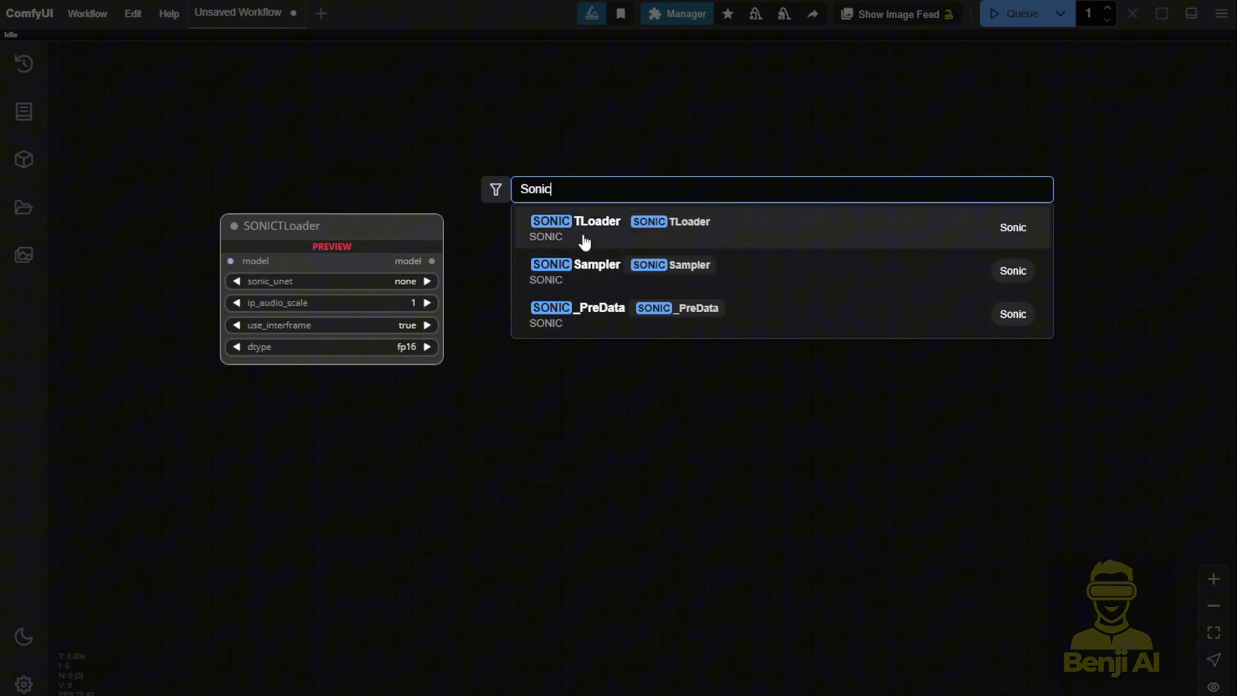
Step: Add SONIC_PreData and SONICTLoader from the 'sonic' search and move SONIC_PreData lower
click(597, 324)
double_click(537, 152)
text(sonic)
key(Return)
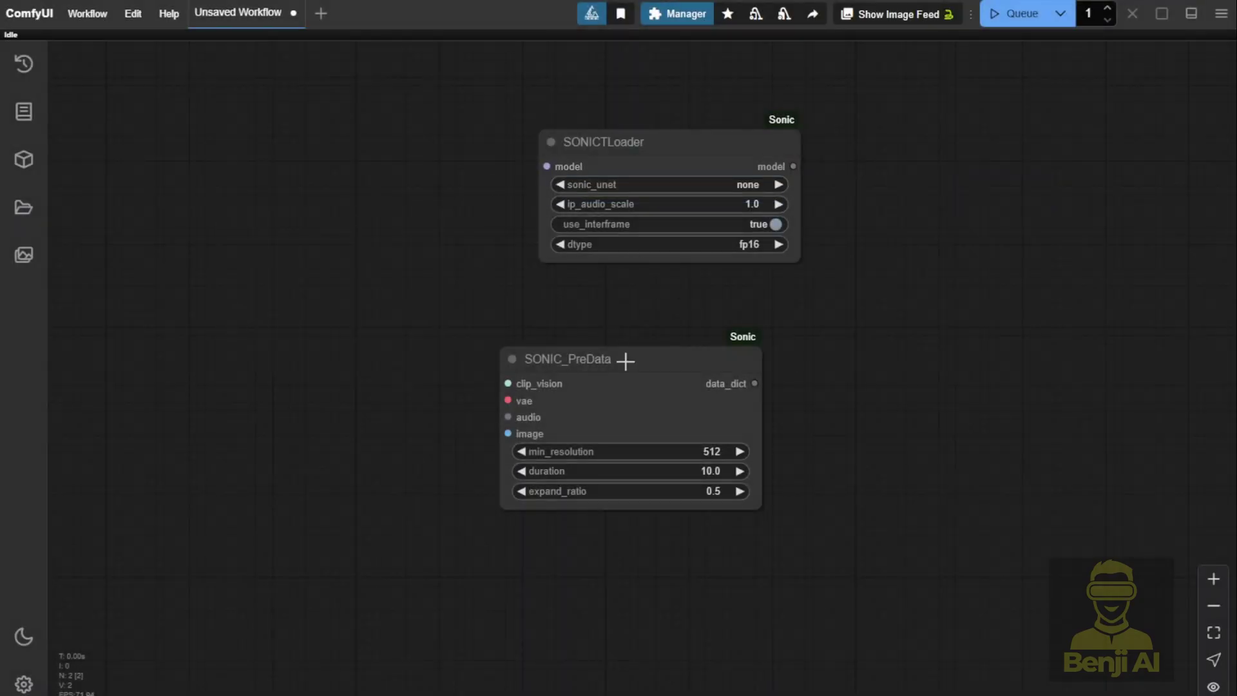
drag(625, 361, 607, 428)
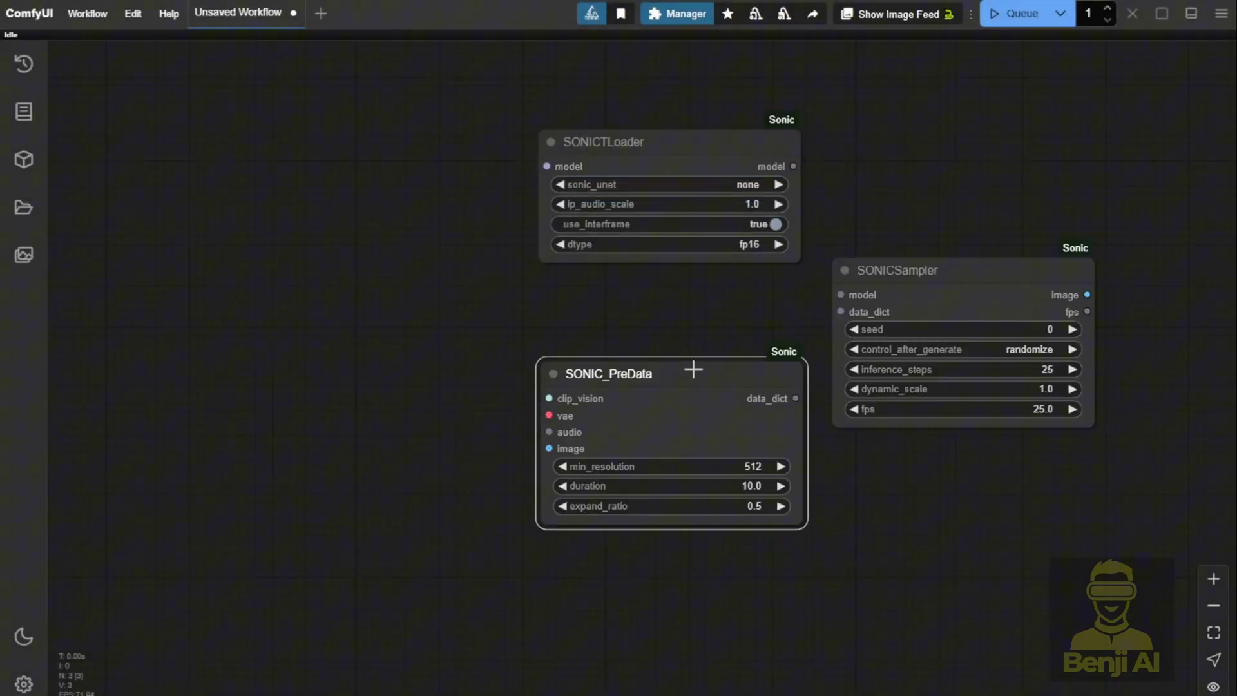
drag(693, 370, 696, 426)
Step: Check SONICTLoader's sonic_unet choice (unet.pth) and rearrange the three Sonic nodes in view
click(710, 184)
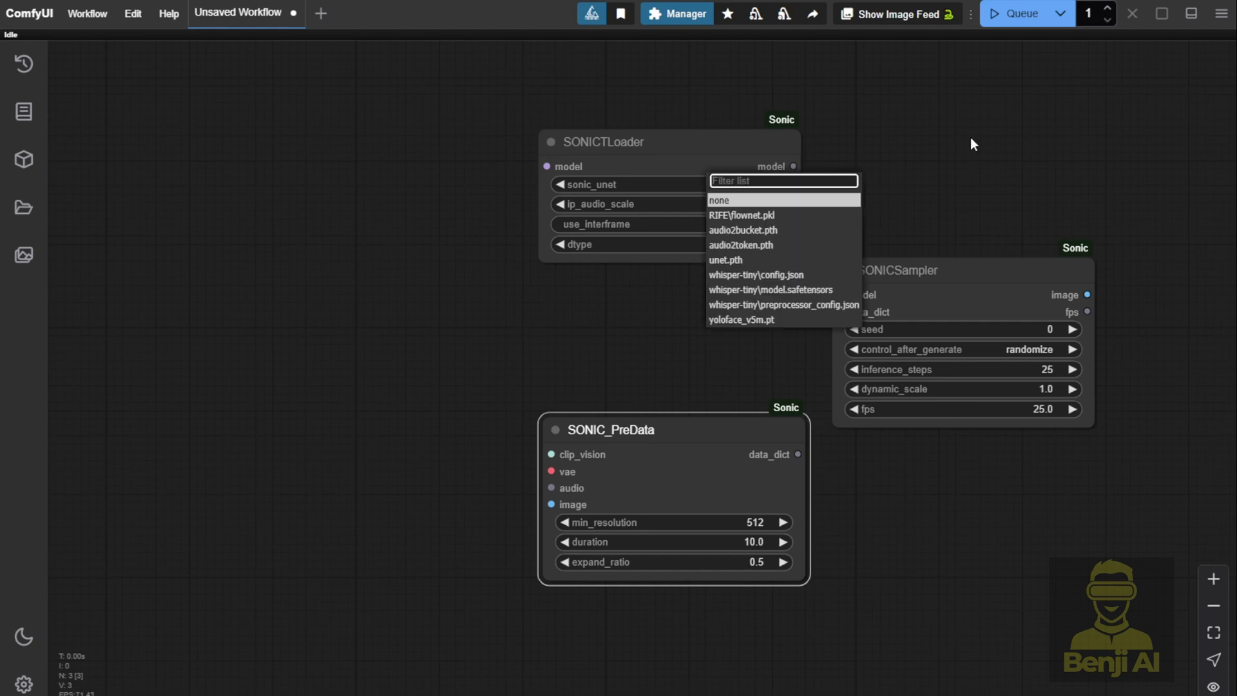
click(663, 185)
scroll(663, 185, up, 8)
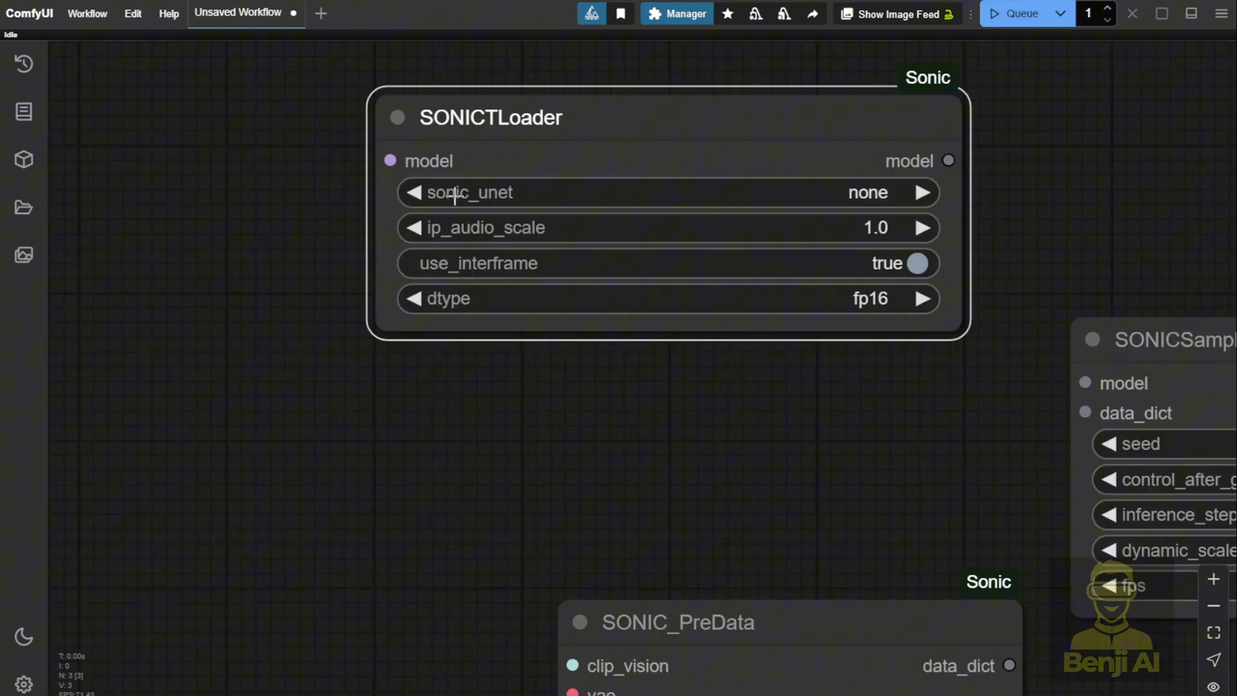
click(502, 195)
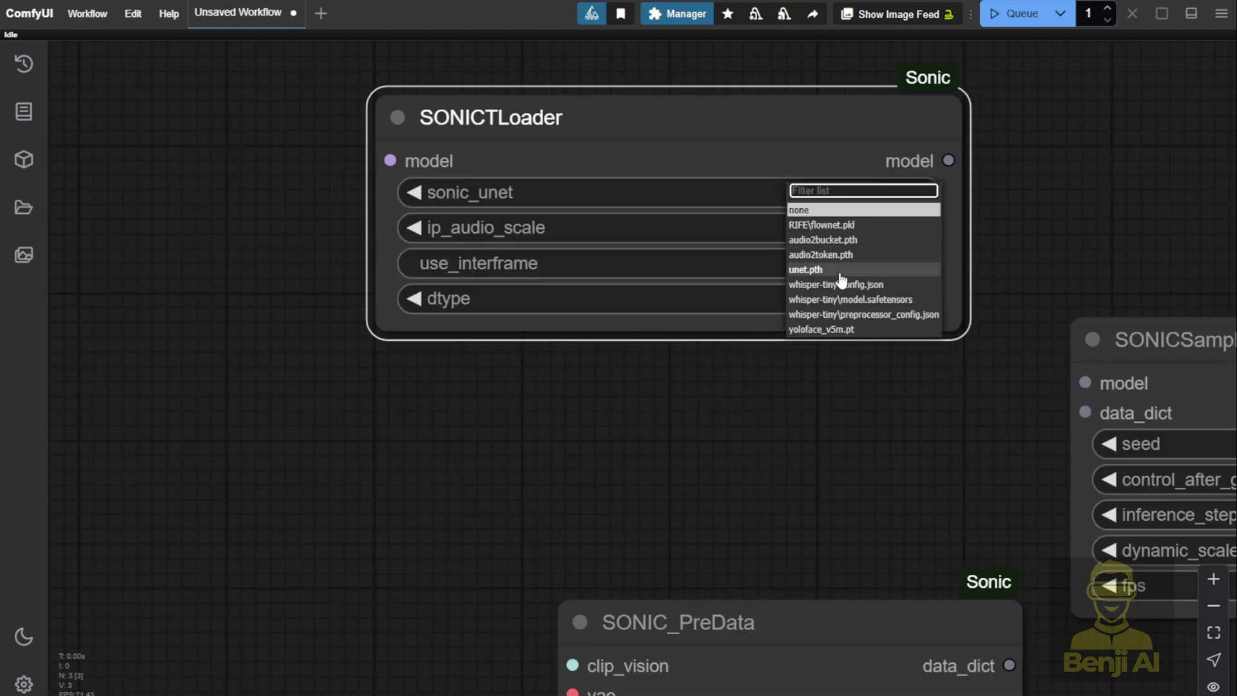
click(727, 188)
click(289, 283)
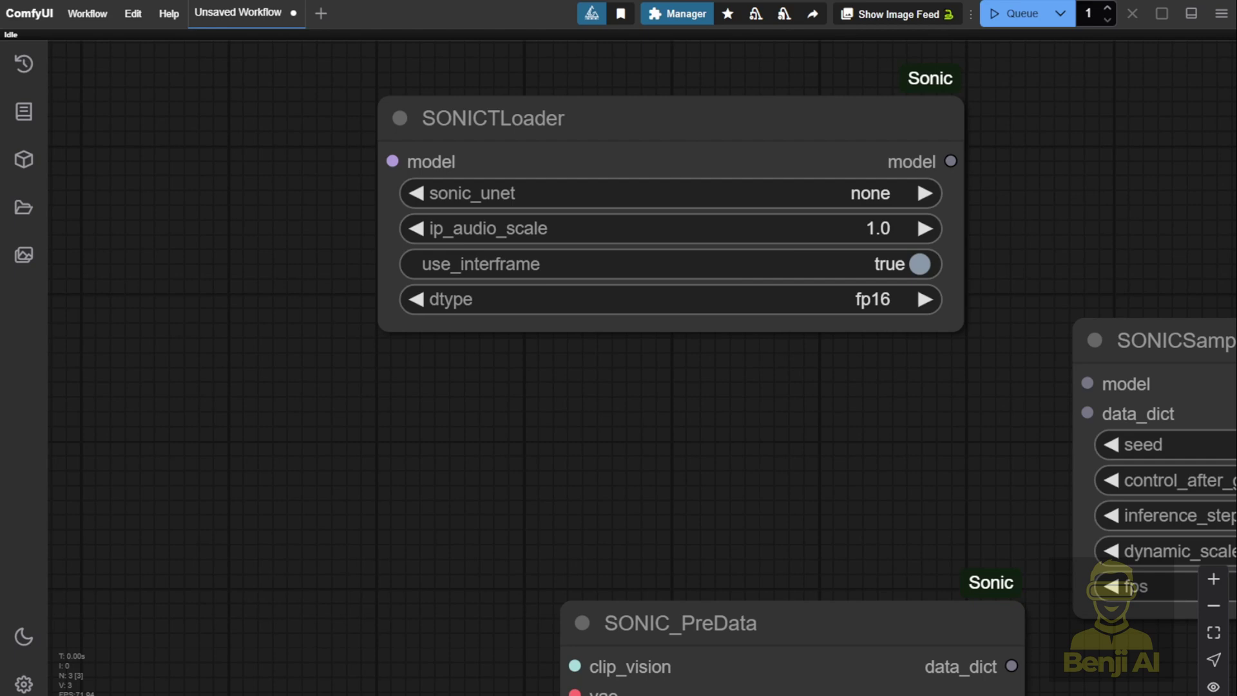
scroll(821, 207, down, 5)
scroll(801, 271, up, 3)
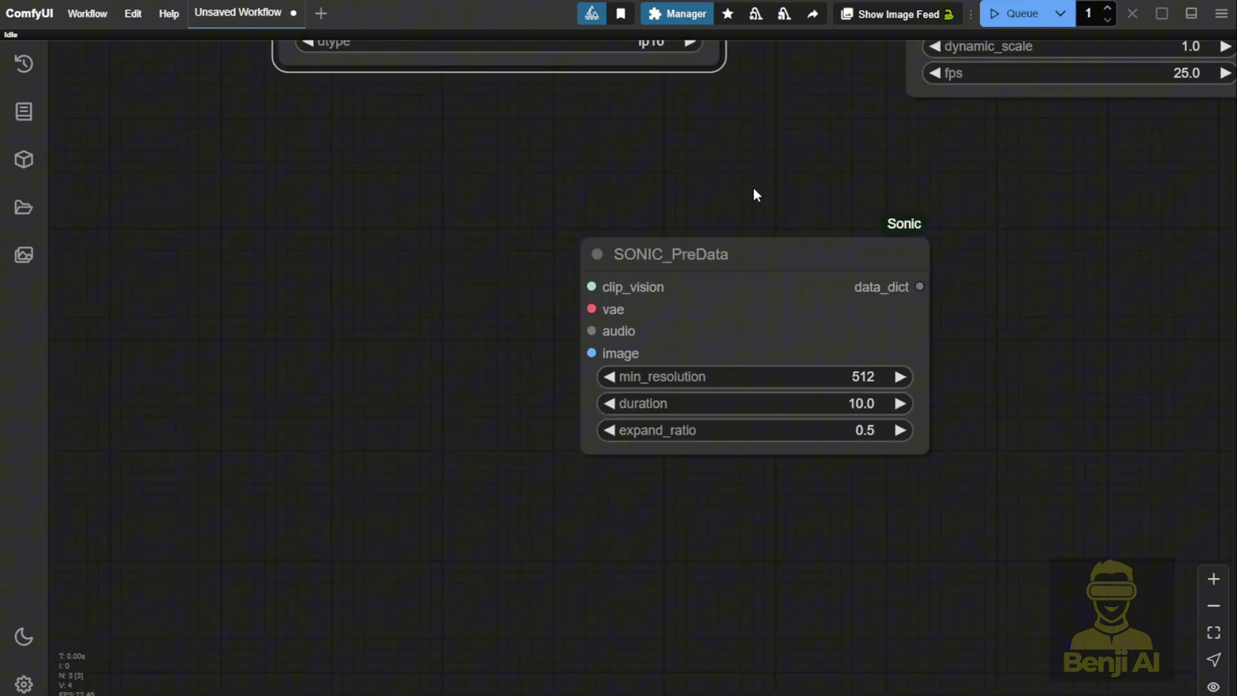
drag(754, 187, 822, 158)
drag(811, 239, 759, 154)
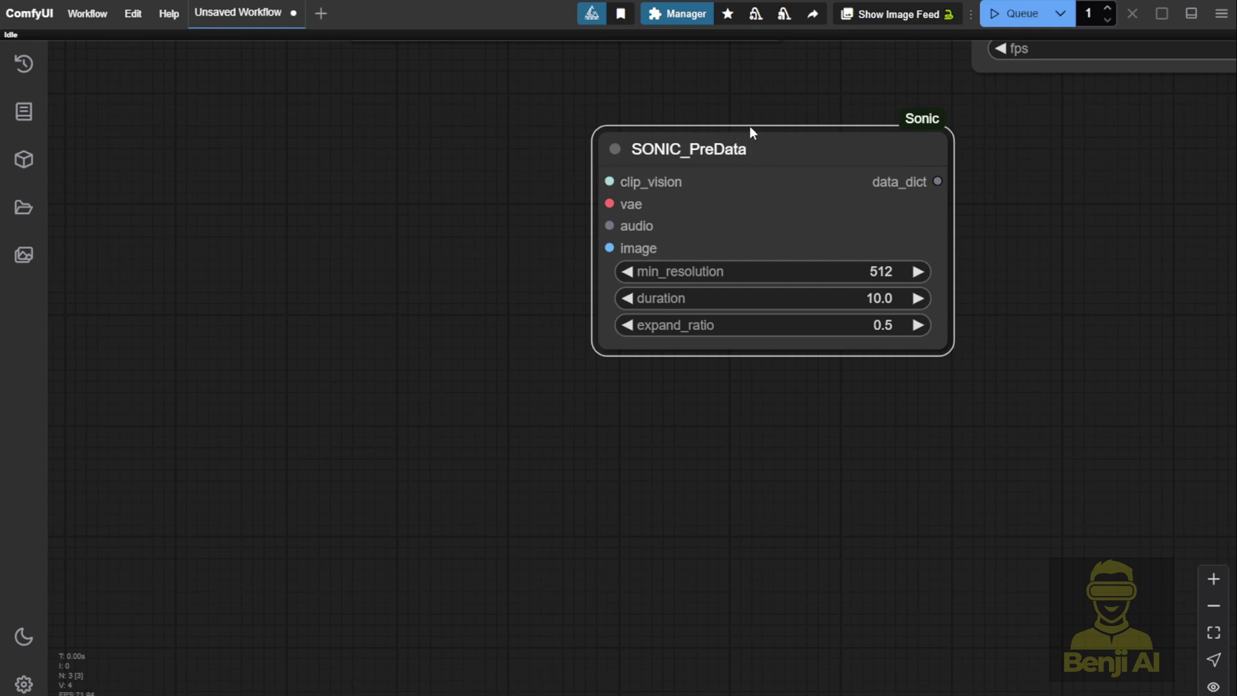
drag(751, 122, 496, 297)
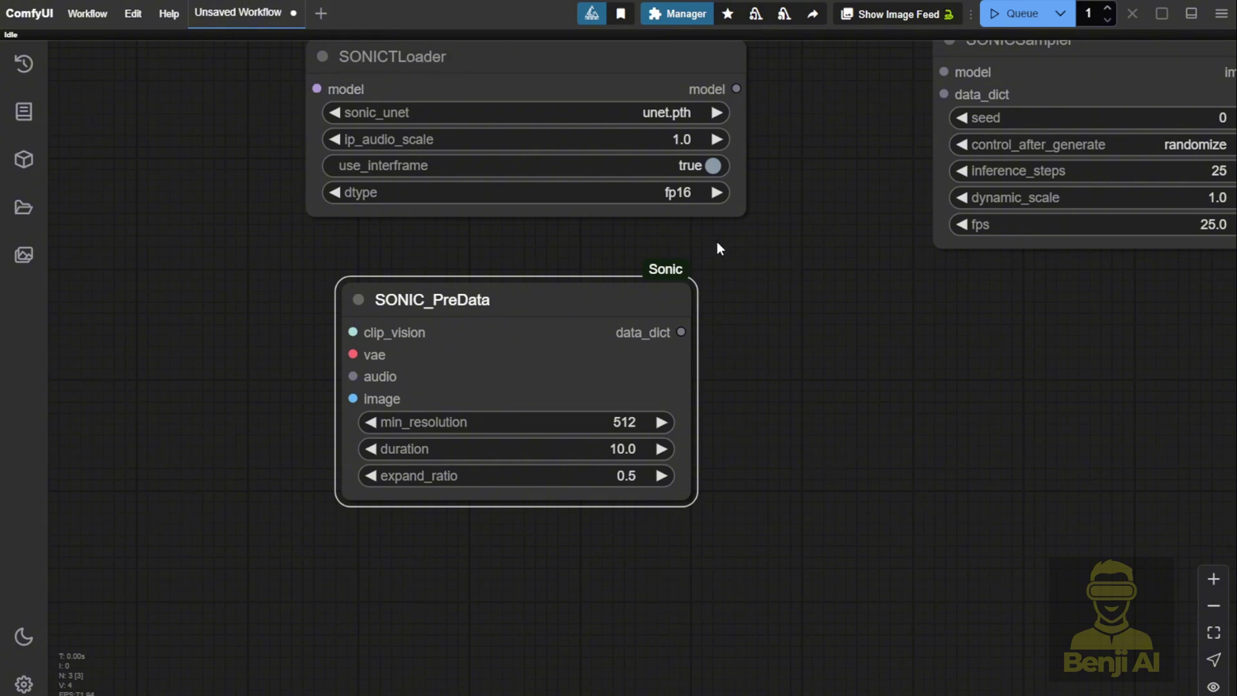
Step: Add a Load Checkpoint node set to svd_xt_1_1.safetensors on the left
drag(718, 249, 804, 334)
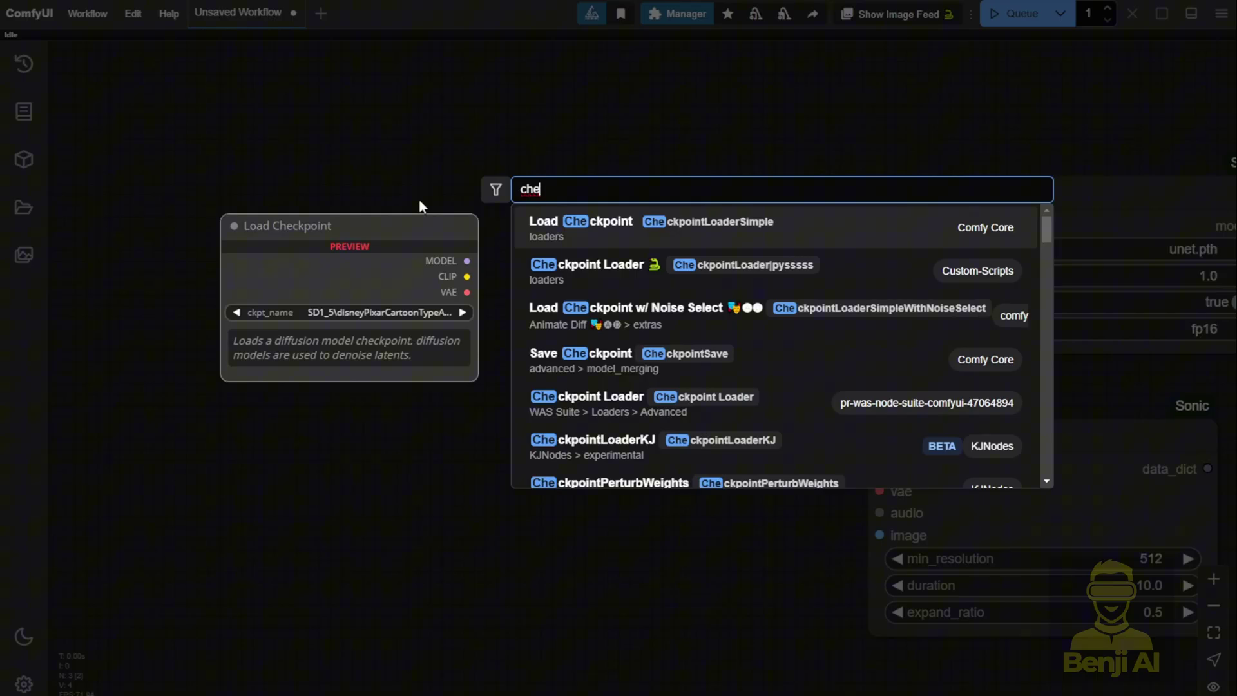
key(Down)
key(Up)
key(Return)
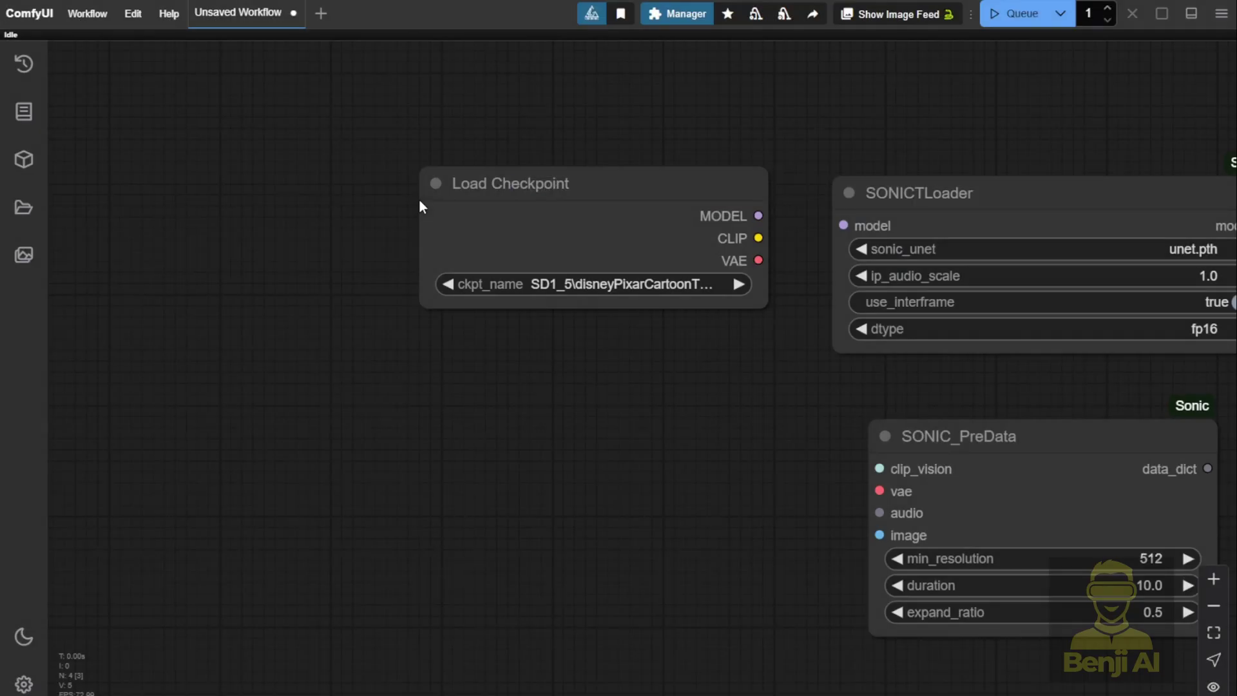
drag(727, 190, 843, 225)
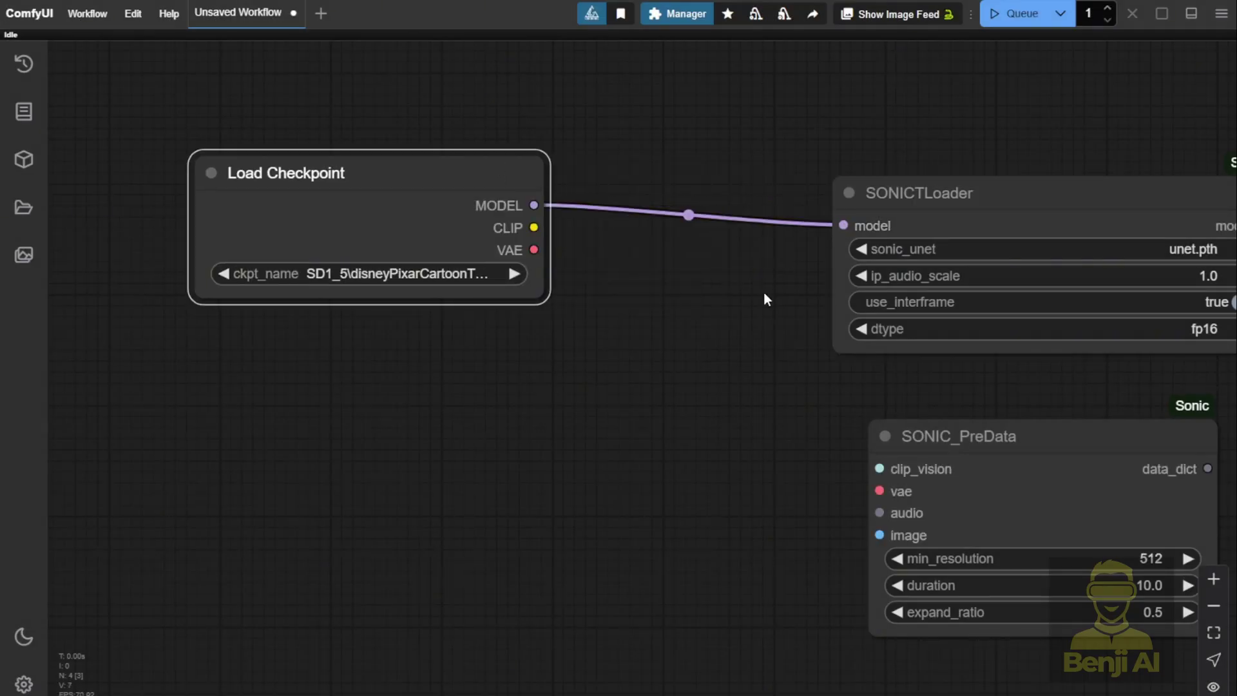
click(480, 271)
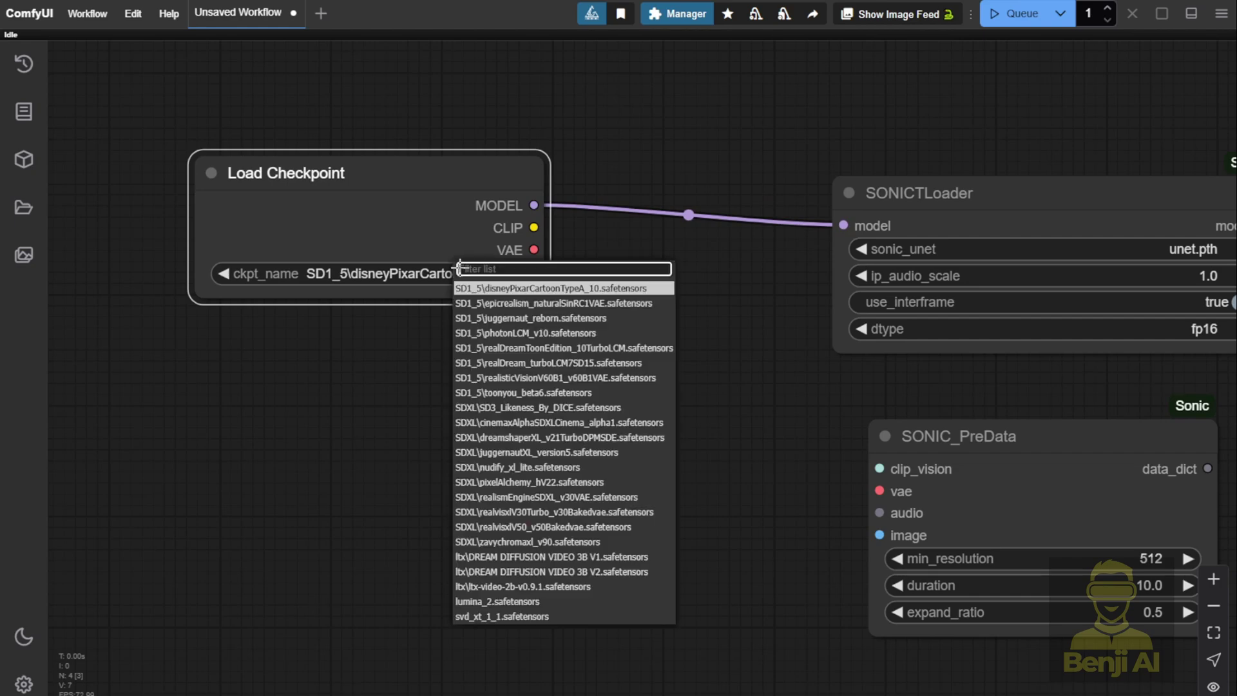
click(467, 617)
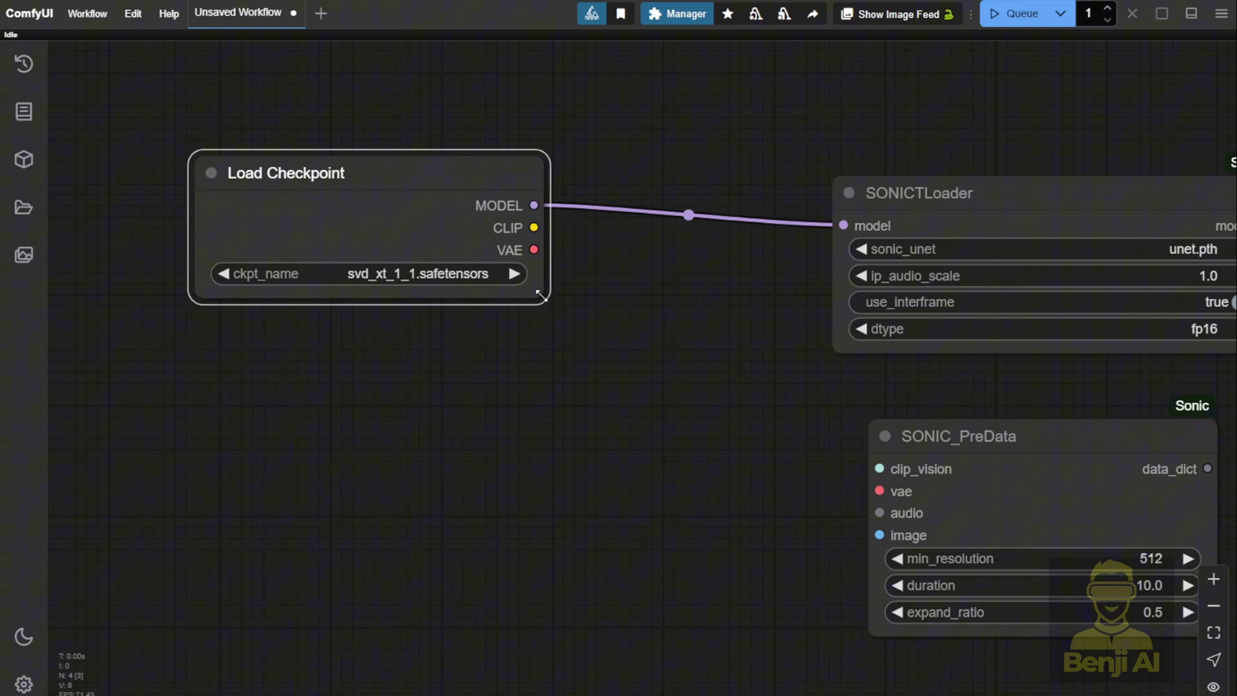
drag(542, 297, 509, 288)
Step: Remove the stray GLIGENTextBoxApply node accidentally created from the CLIP output
scroll(509, 287, up, 2)
drag(467, 221, 516, 285)
click(563, 385)
click(610, 242)
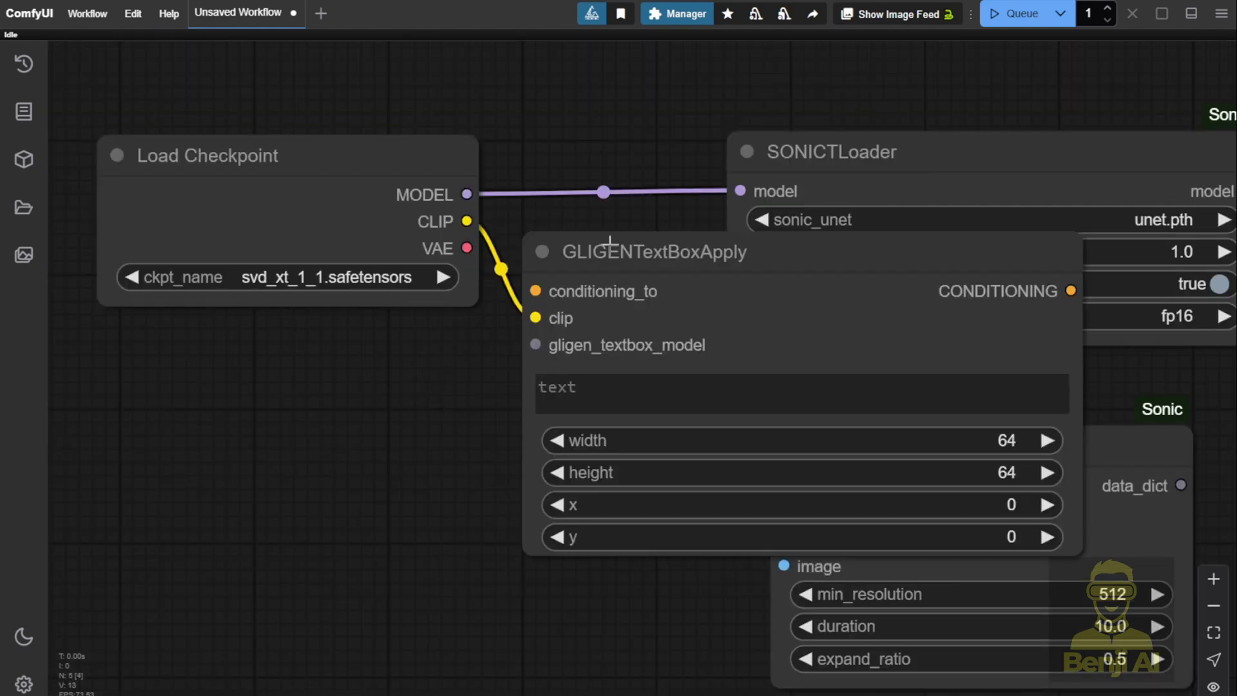
click(638, 253)
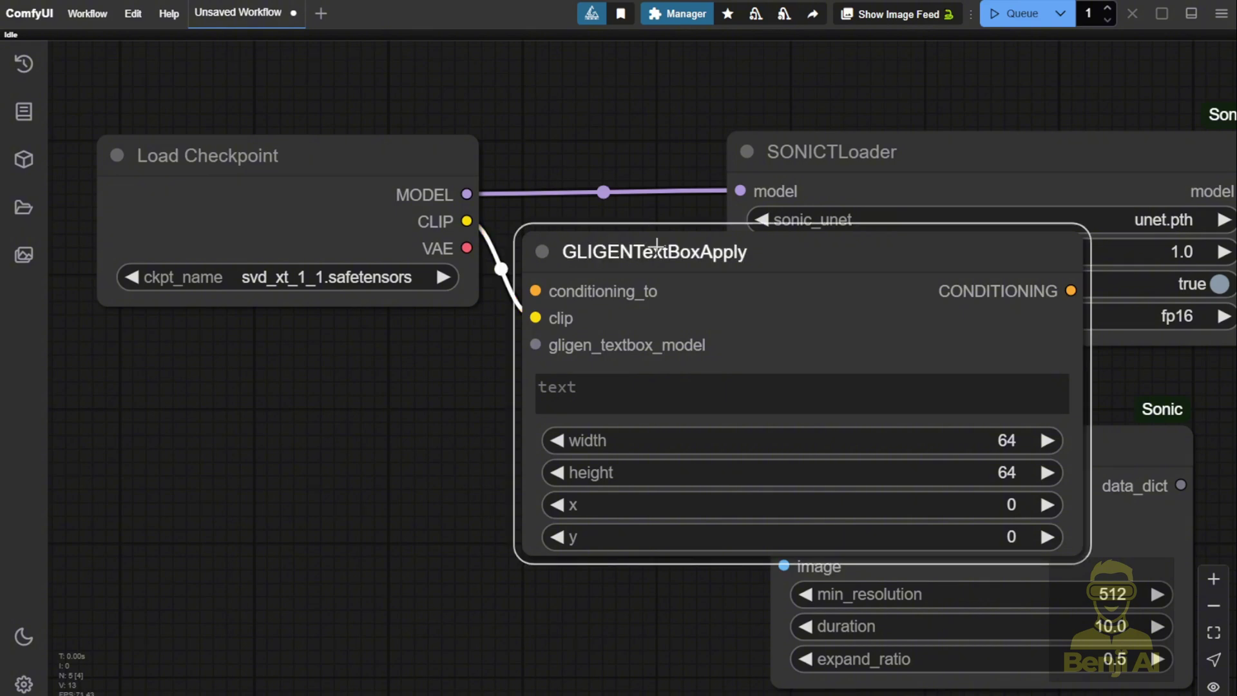
key(Delete)
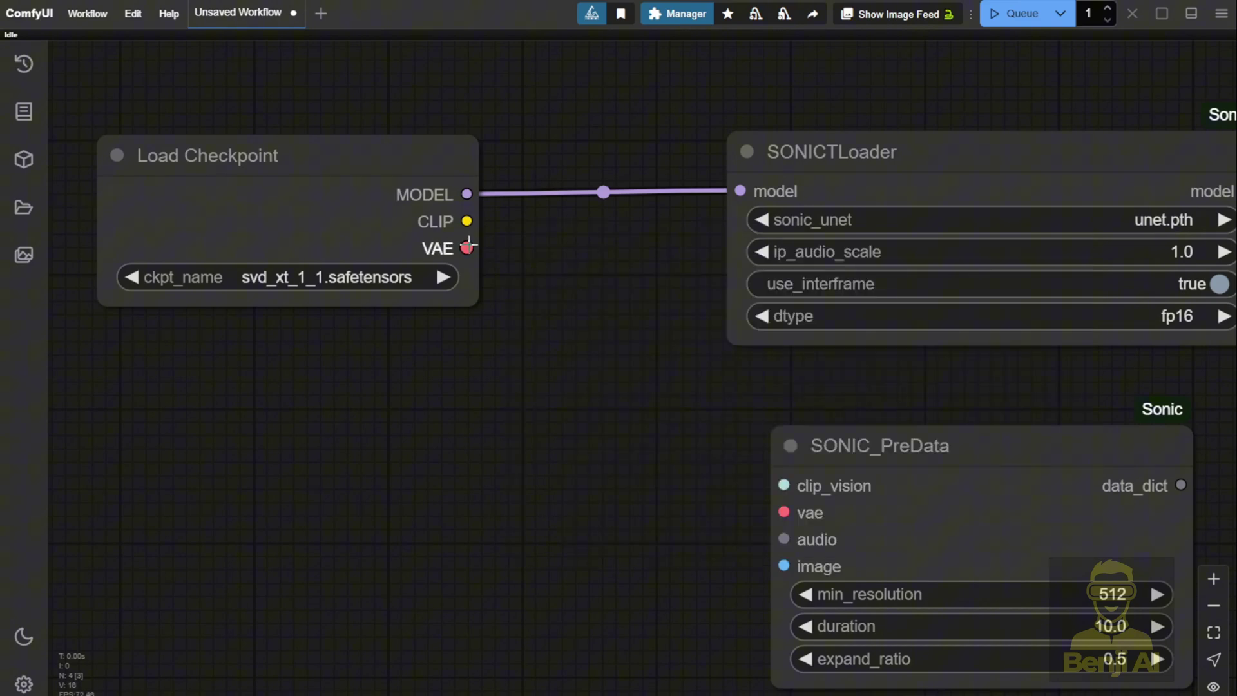
Step: Connect the checkpoint's VAE to SONIC_PreData's vae input and recentre on SONIC_PreData
drag(469, 247, 783, 512)
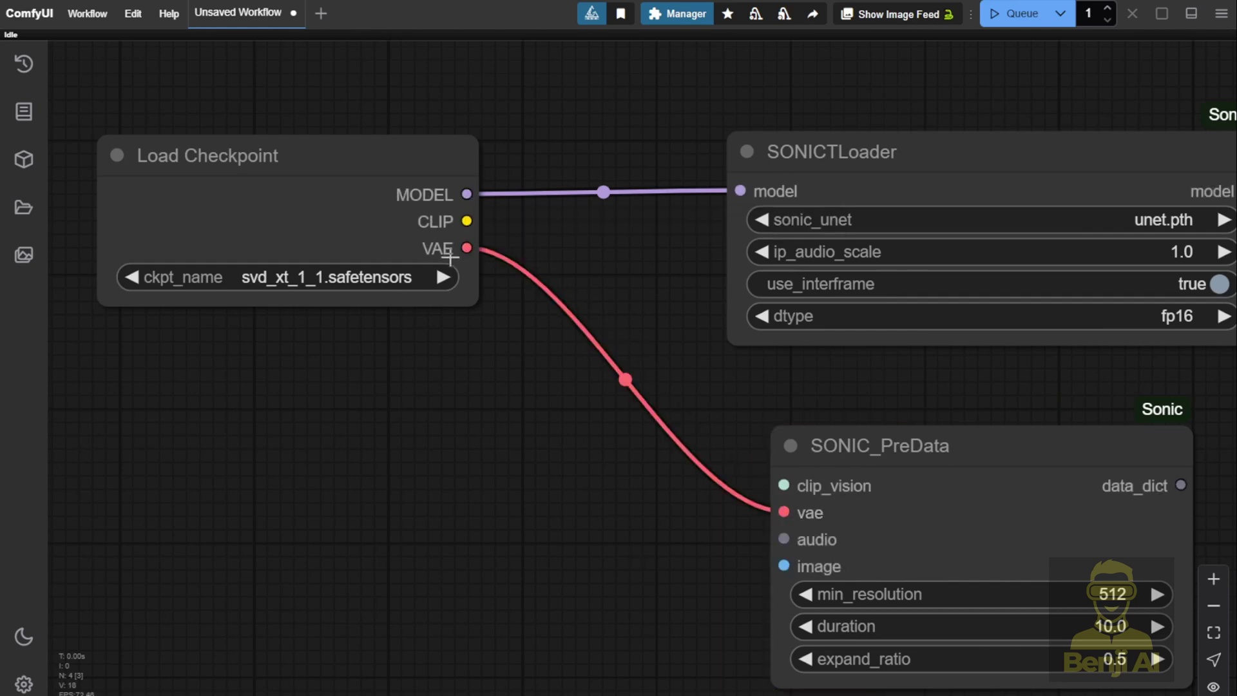
scroll(523, 423, down, 2)
drag(662, 503, 538, 415)
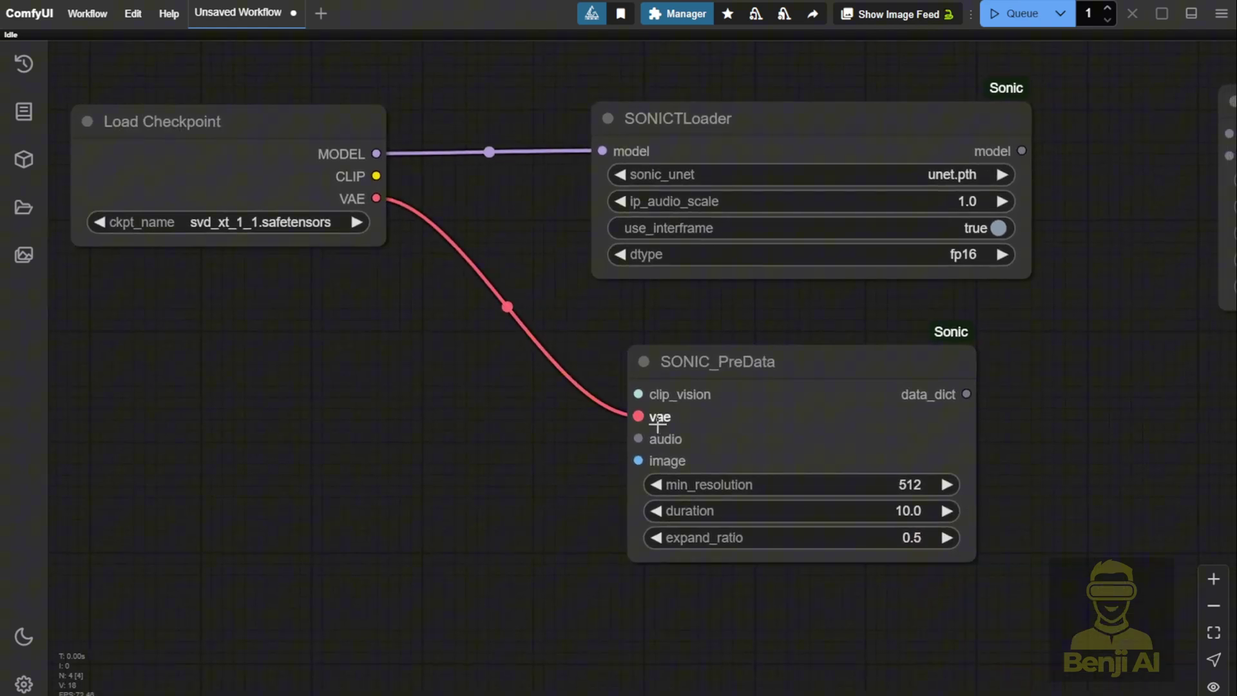
drag(492, 456, 539, 521)
scroll(431, 306, up, 3)
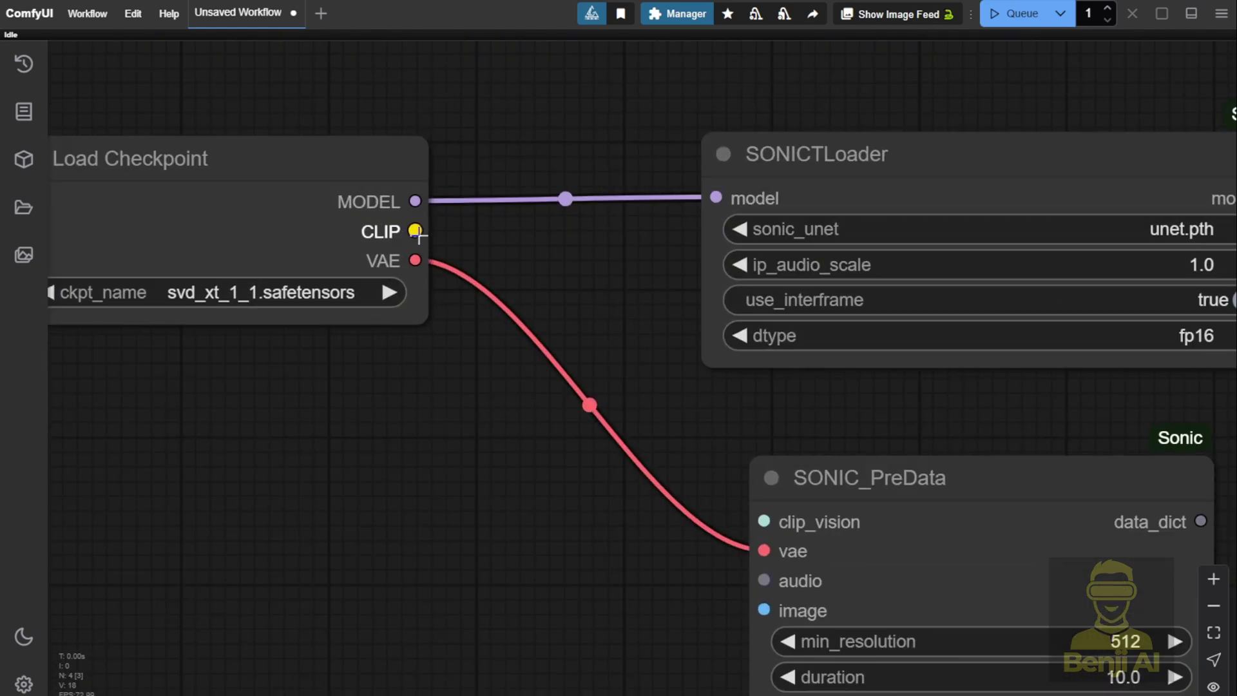
drag(589, 315, 572, 257)
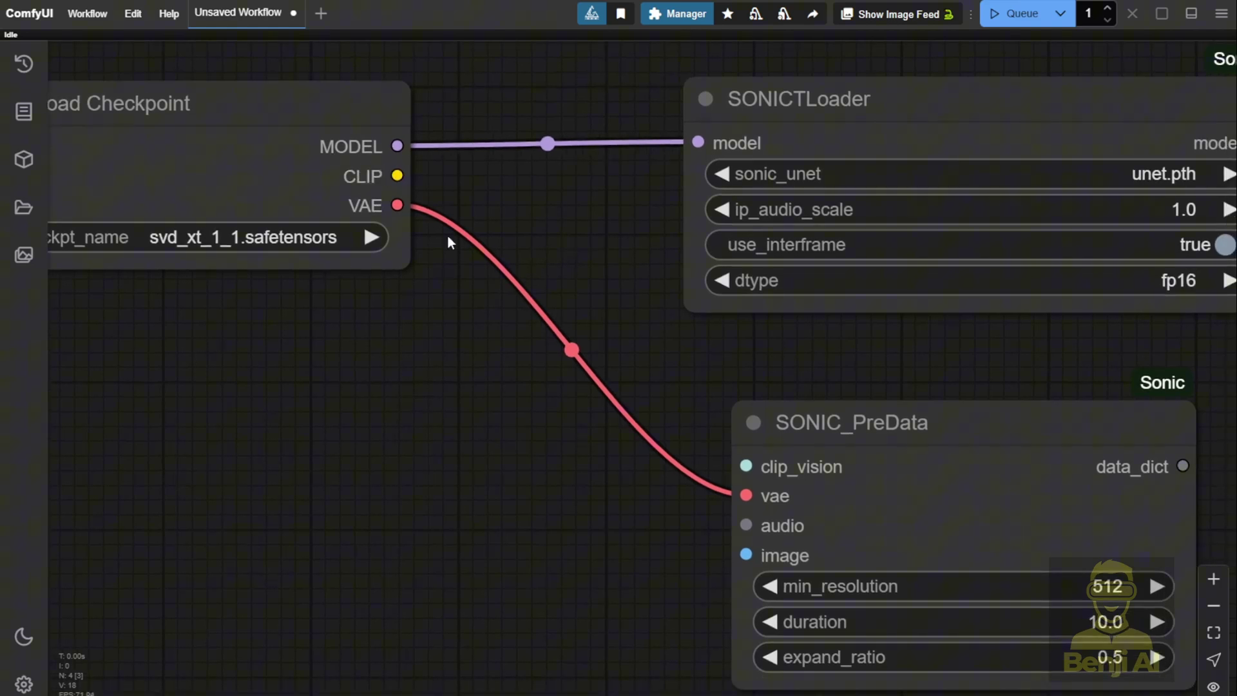
drag(959, 423, 926, 415)
drag(601, 535, 482, 383)
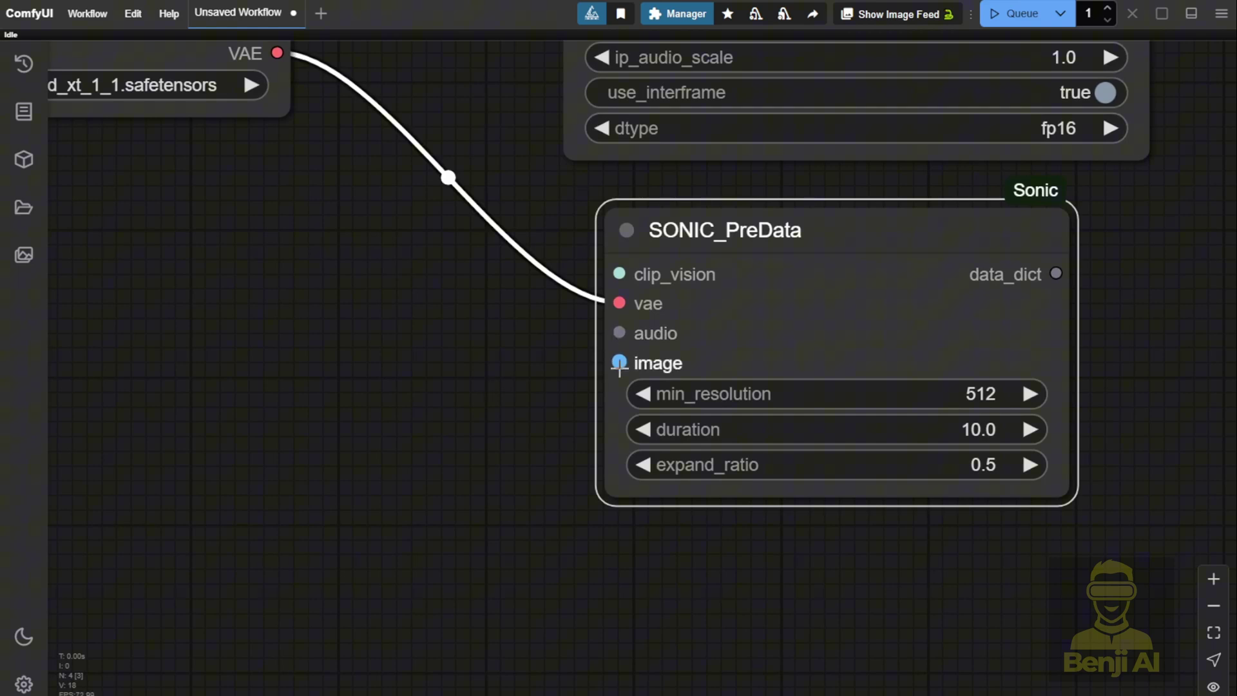
Step: Try a Load CLIP Vision node for SONIC_PreData's clip_vision input, then undo it
drag(620, 363, 326, 498)
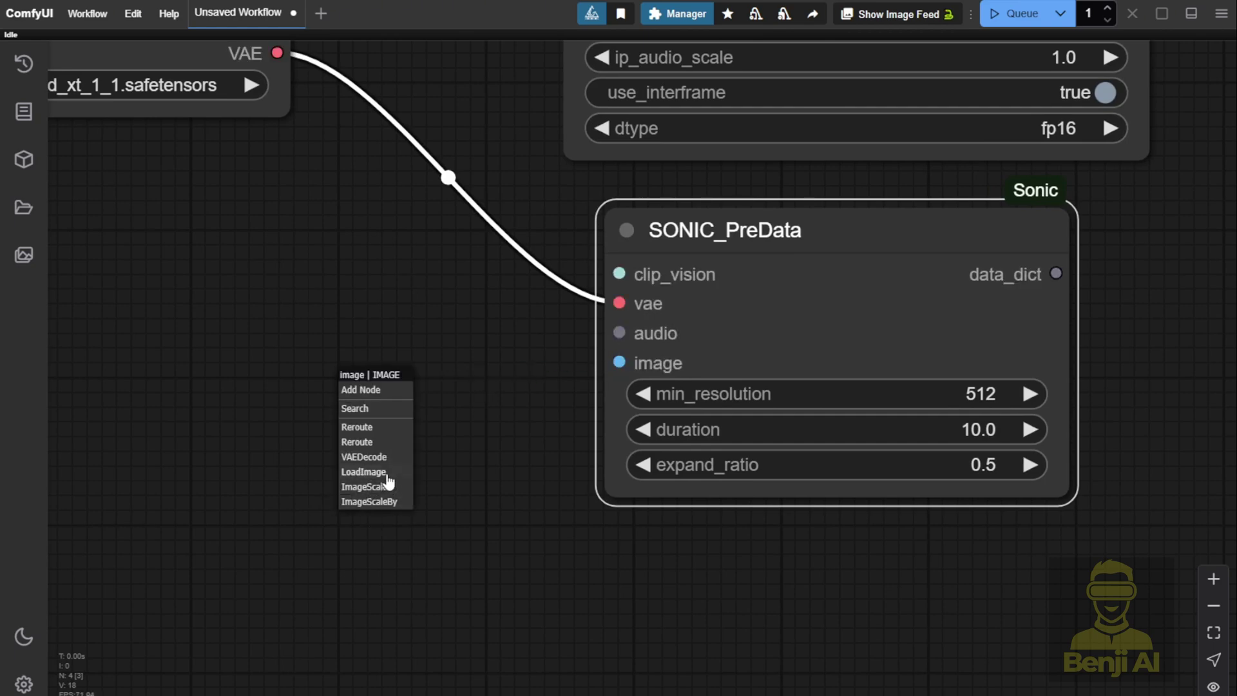
click(490, 374)
drag(611, 275, 450, 282)
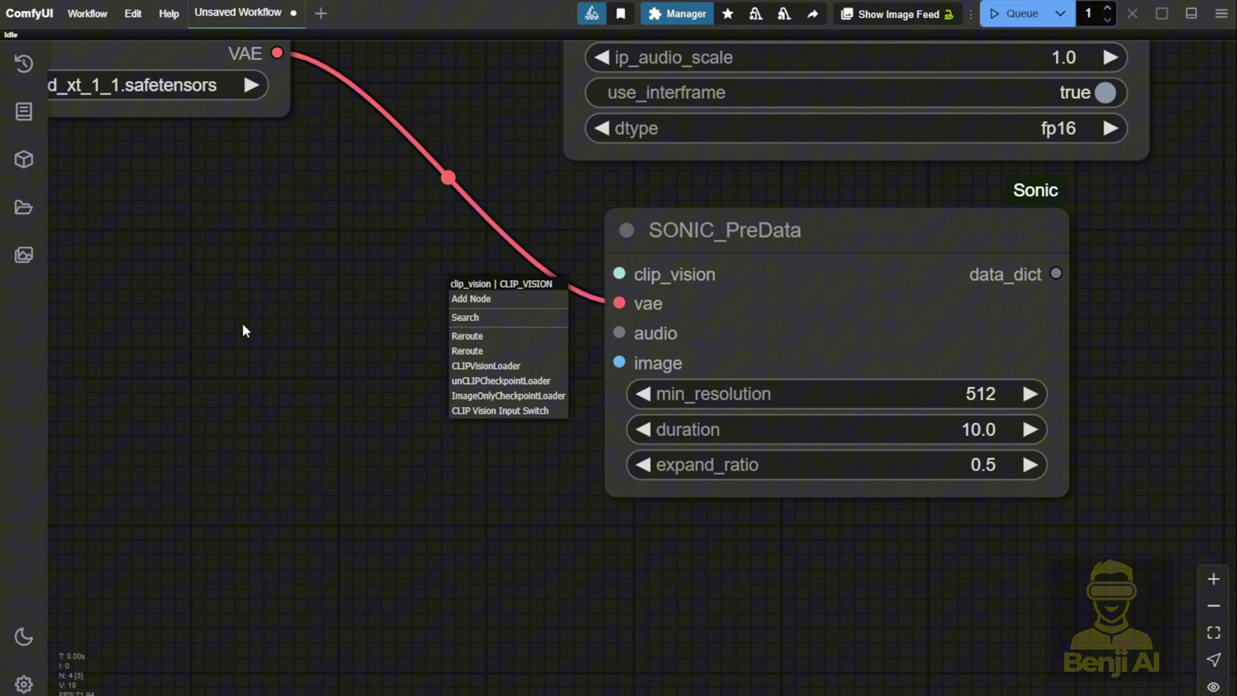
click(470, 366)
drag(707, 276, 249, 244)
drag(280, 376, 630, 400)
drag(619, 282, 521, 265)
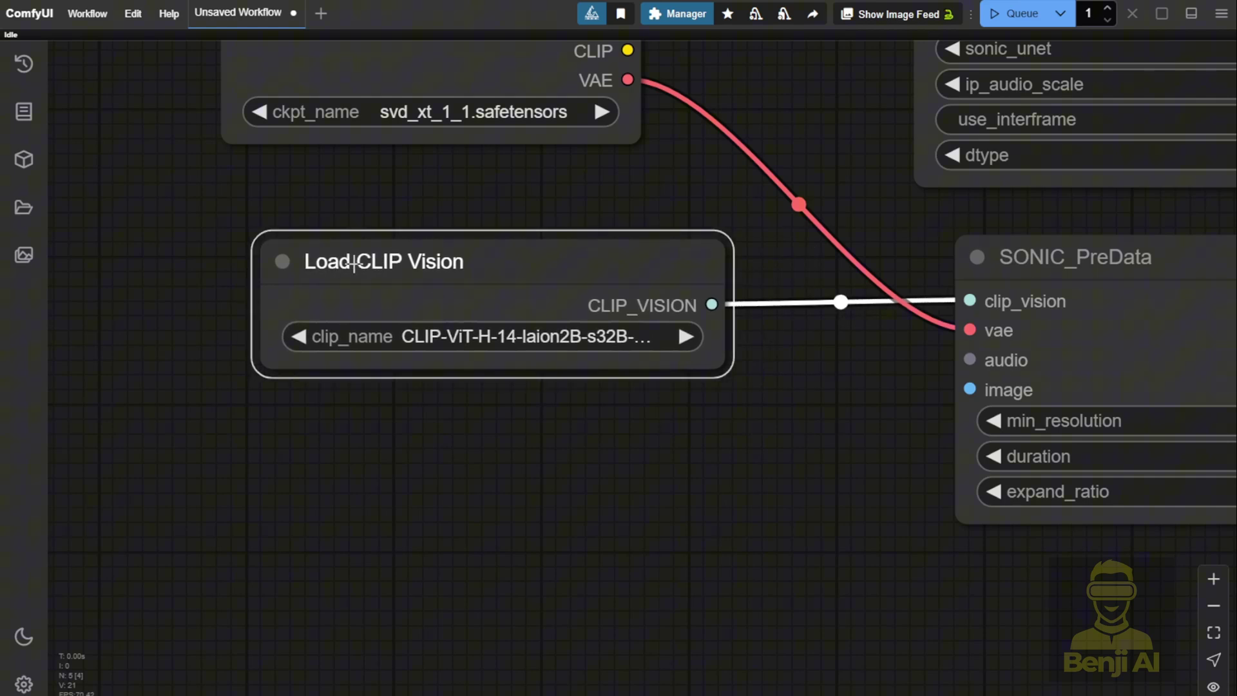
key(ctrl+z)
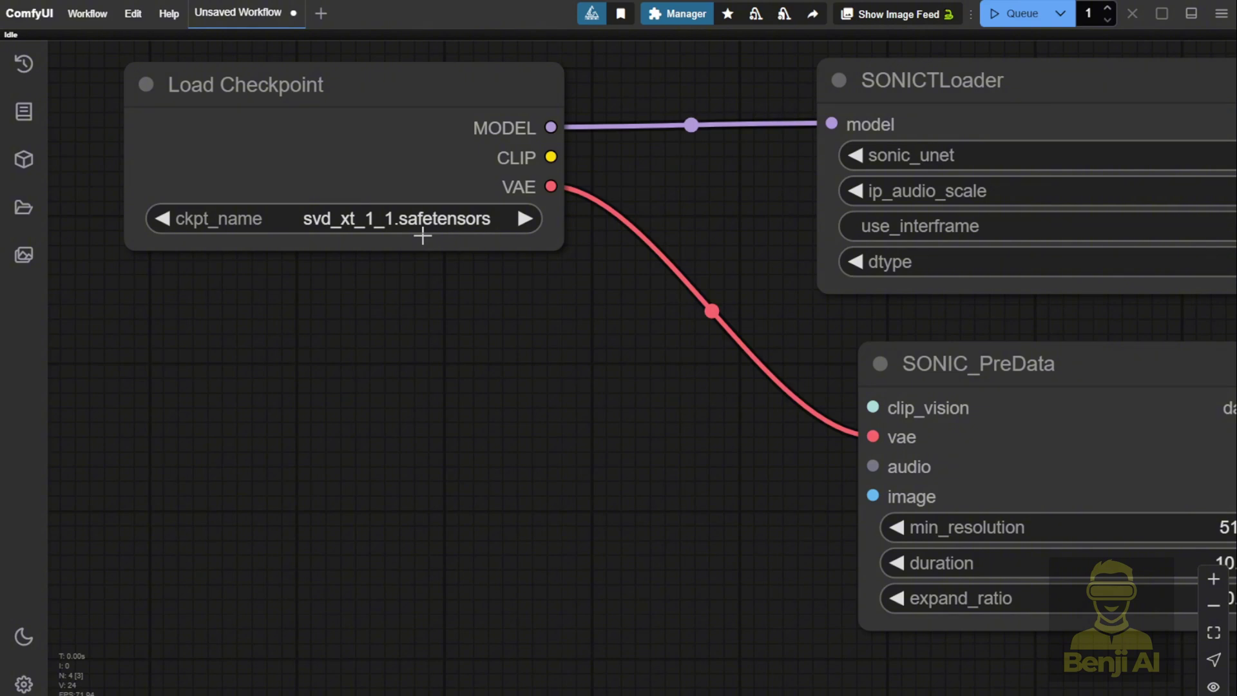
Step: Reframe the graph and open the node search on empty canvas
scroll(423, 236, up, 5)
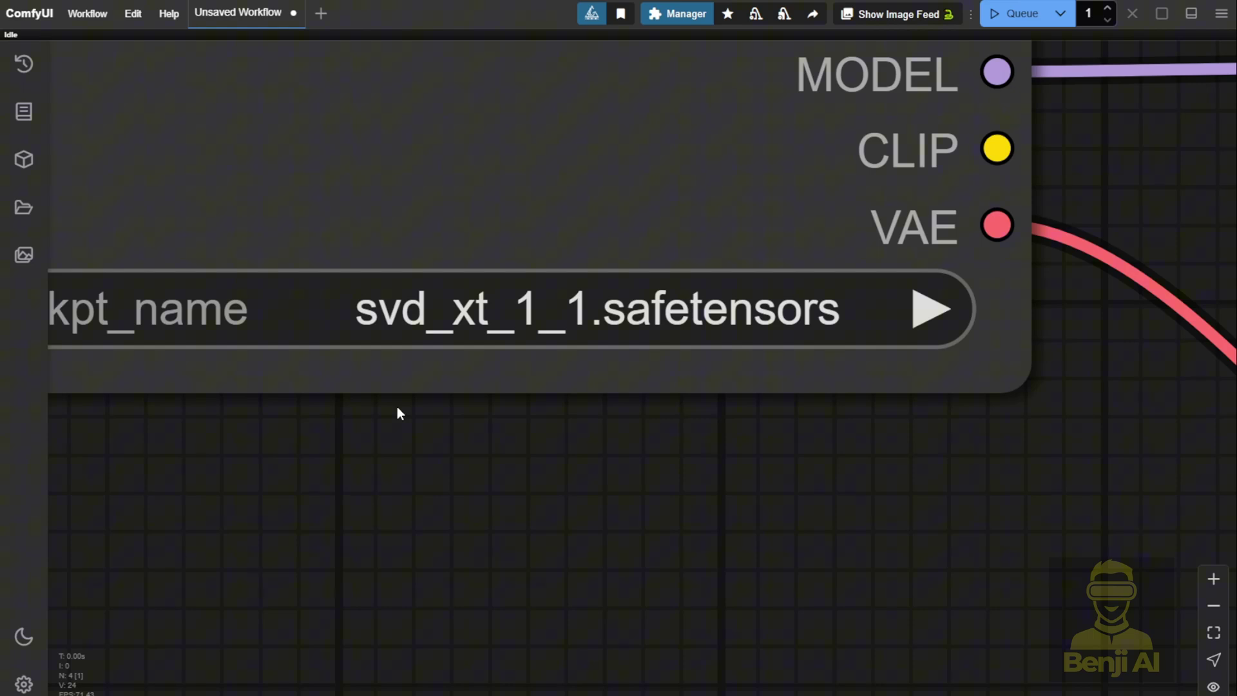
scroll(397, 407, down, 8)
drag(525, 461, 542, 310)
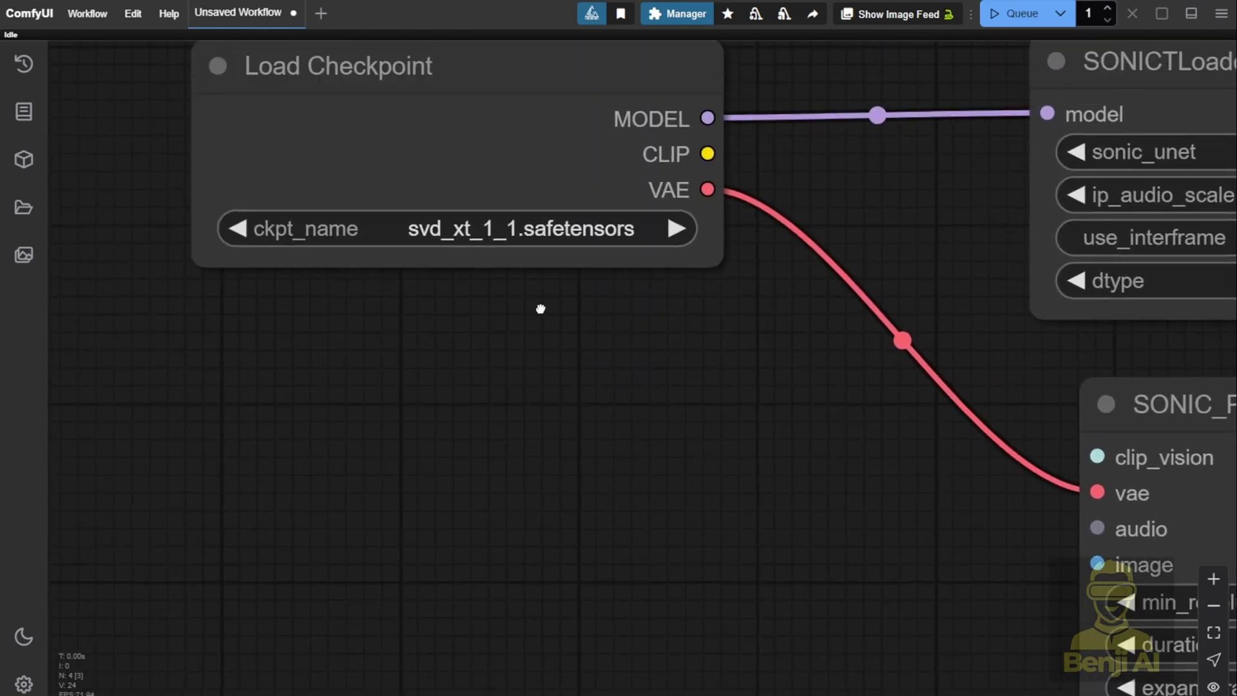
scroll(527, 348, down, 5)
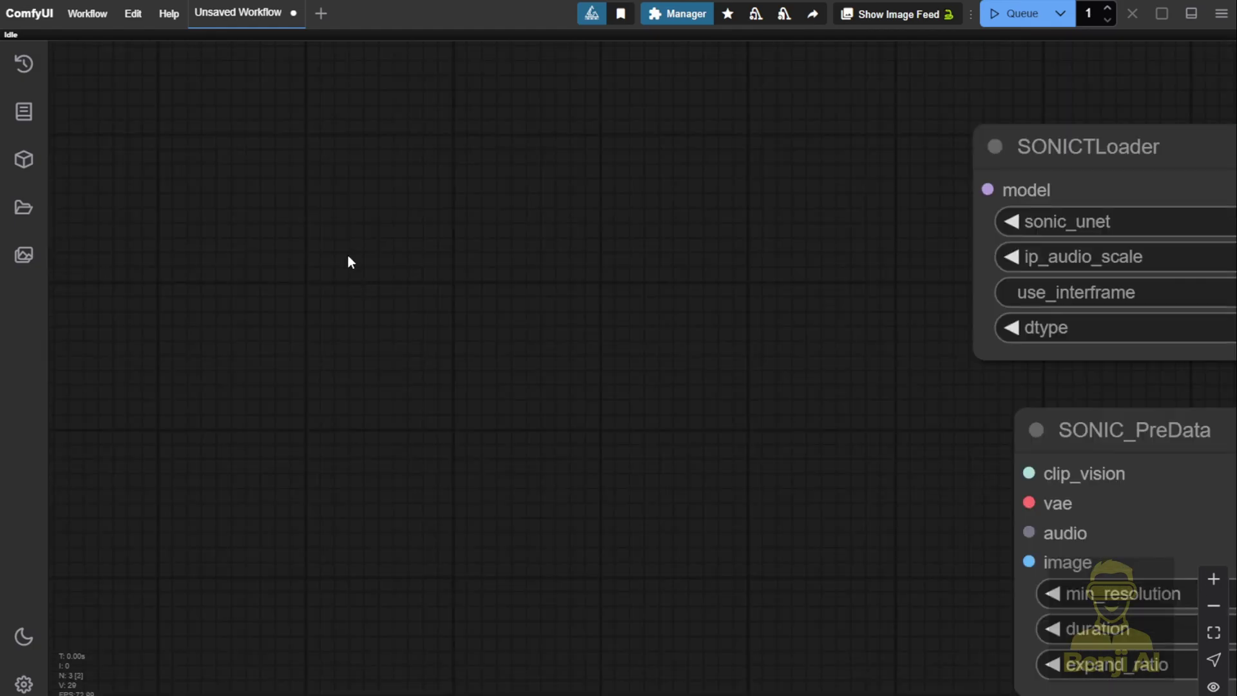
double_click(346, 233)
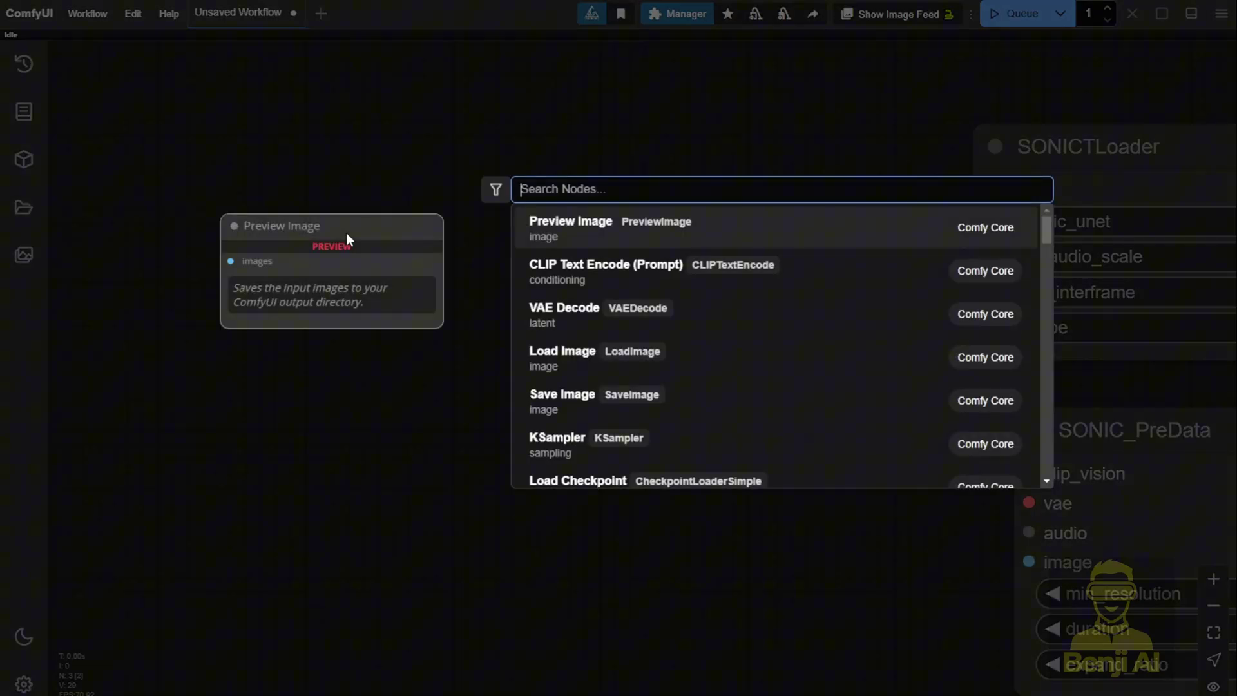
Step: Add an Image Only Checkpoint Loader set to svd_xt_1_1.safetensors
text(image lo)
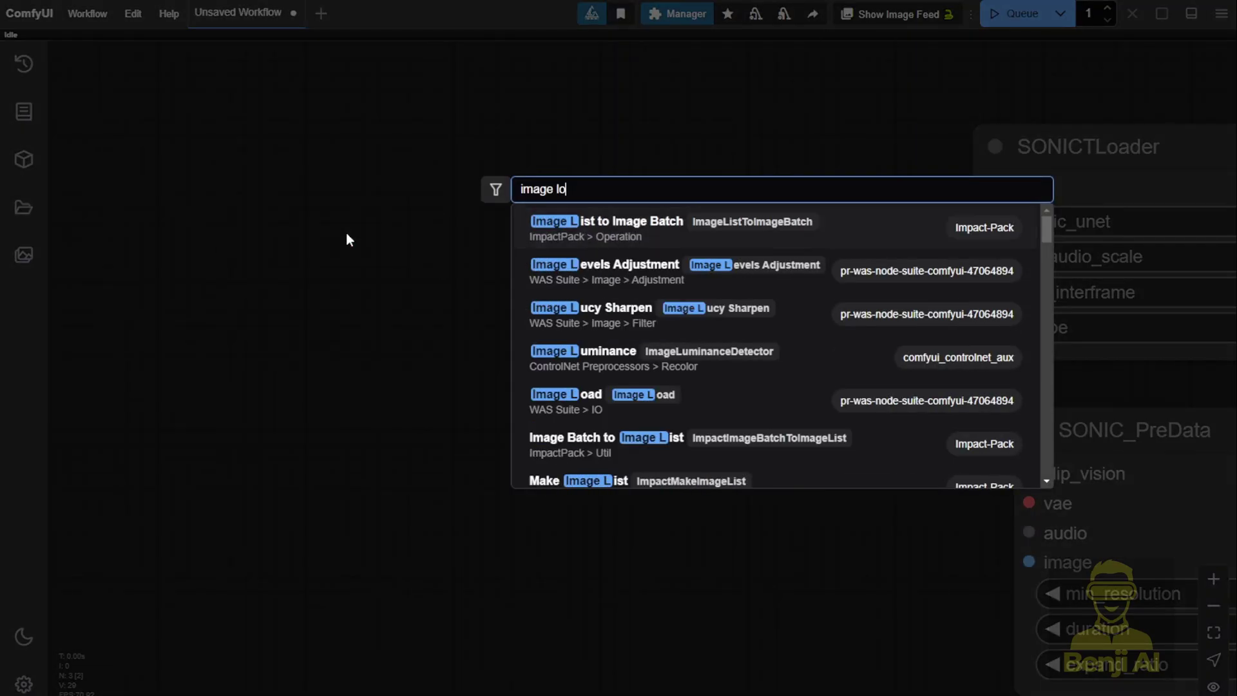
text(nly)
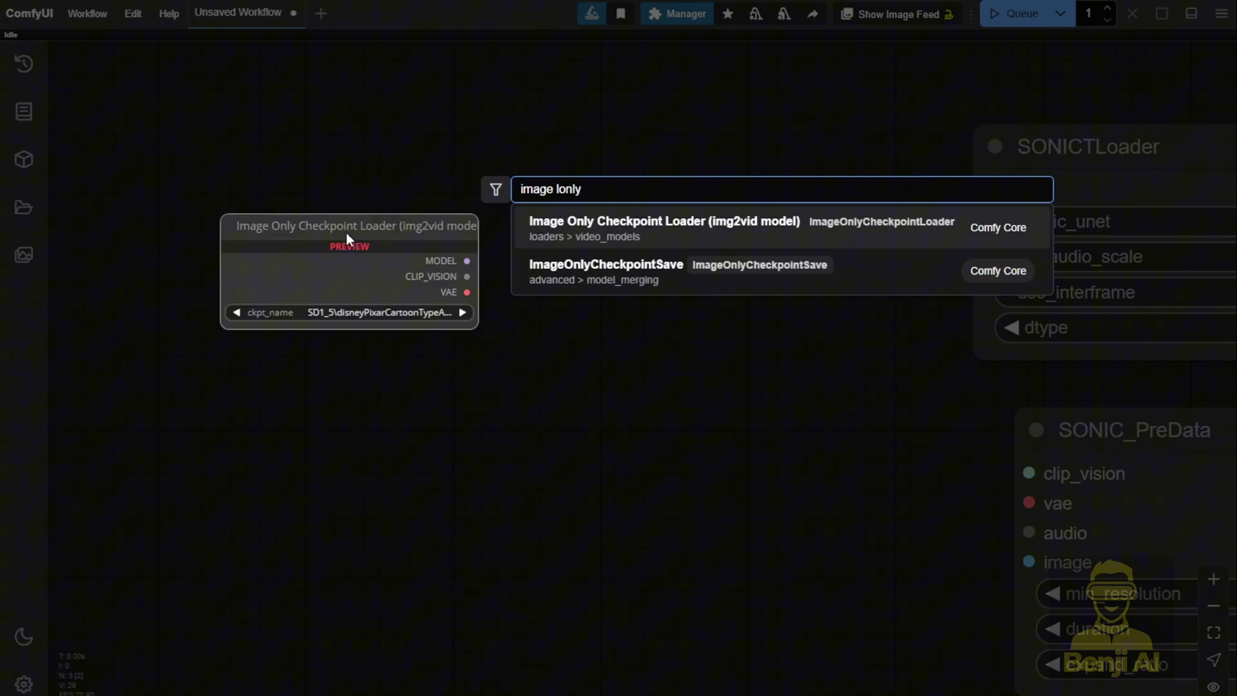
click(674, 242)
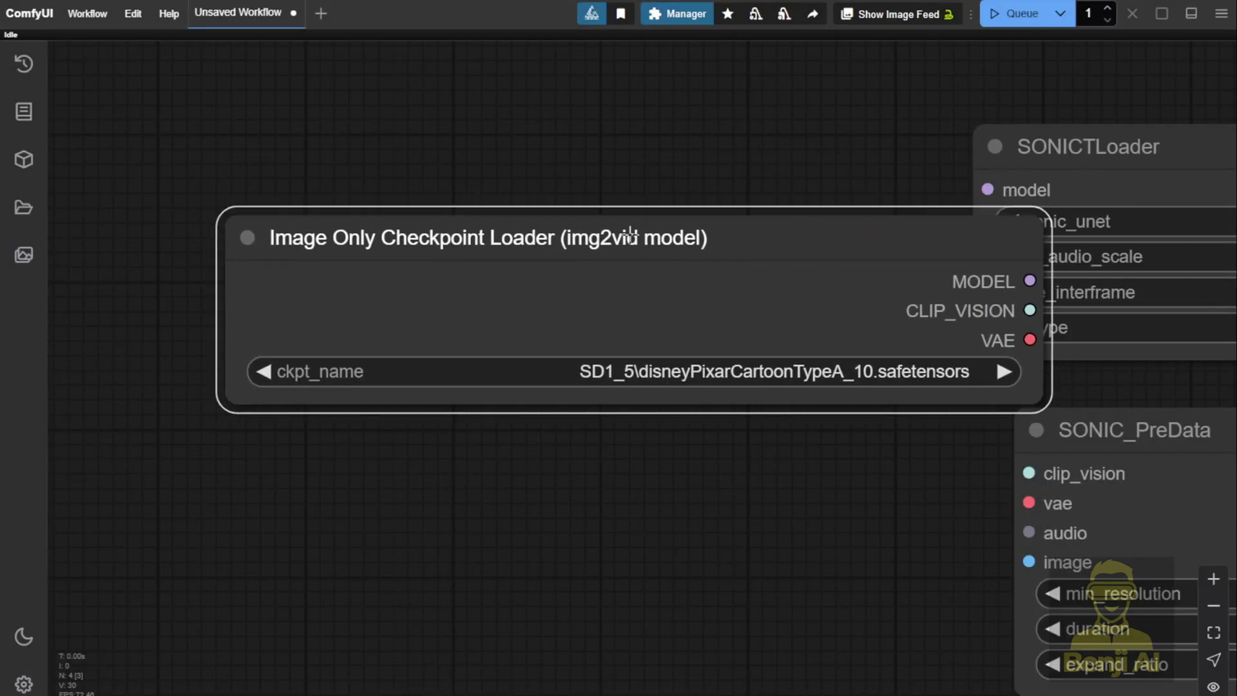
scroll(629, 237, up, 4)
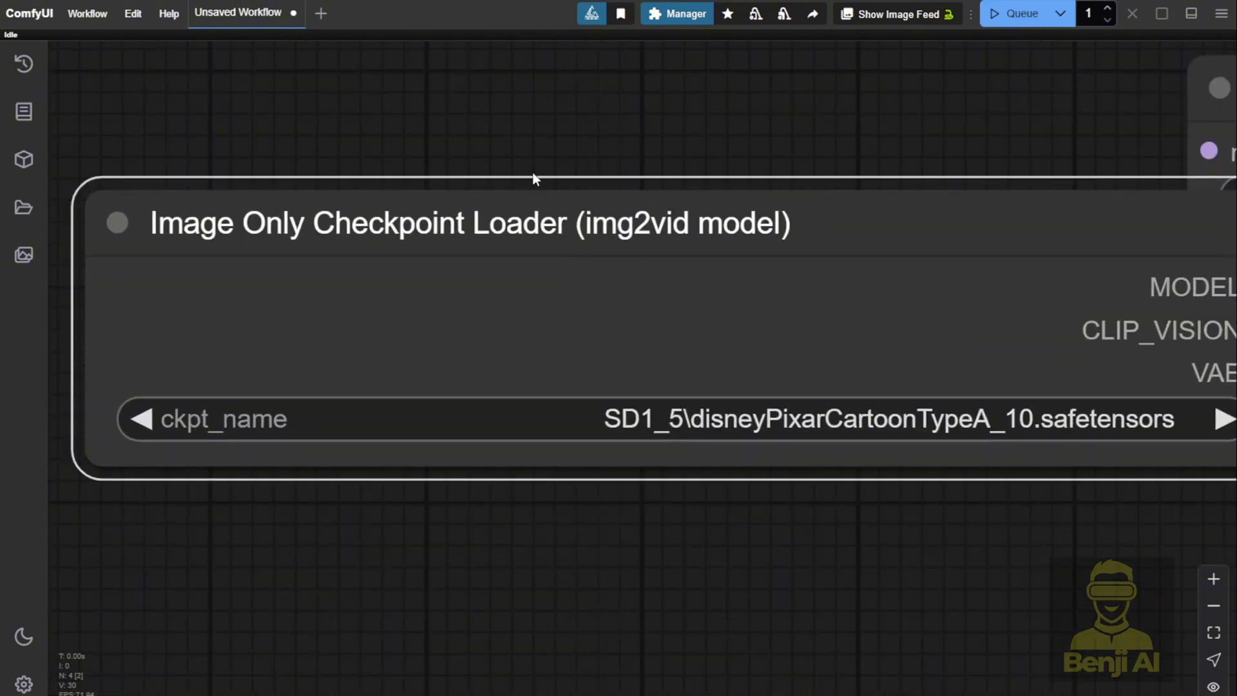
scroll(533, 178, down, 4)
drag(741, 216, 546, 199)
click(610, 307)
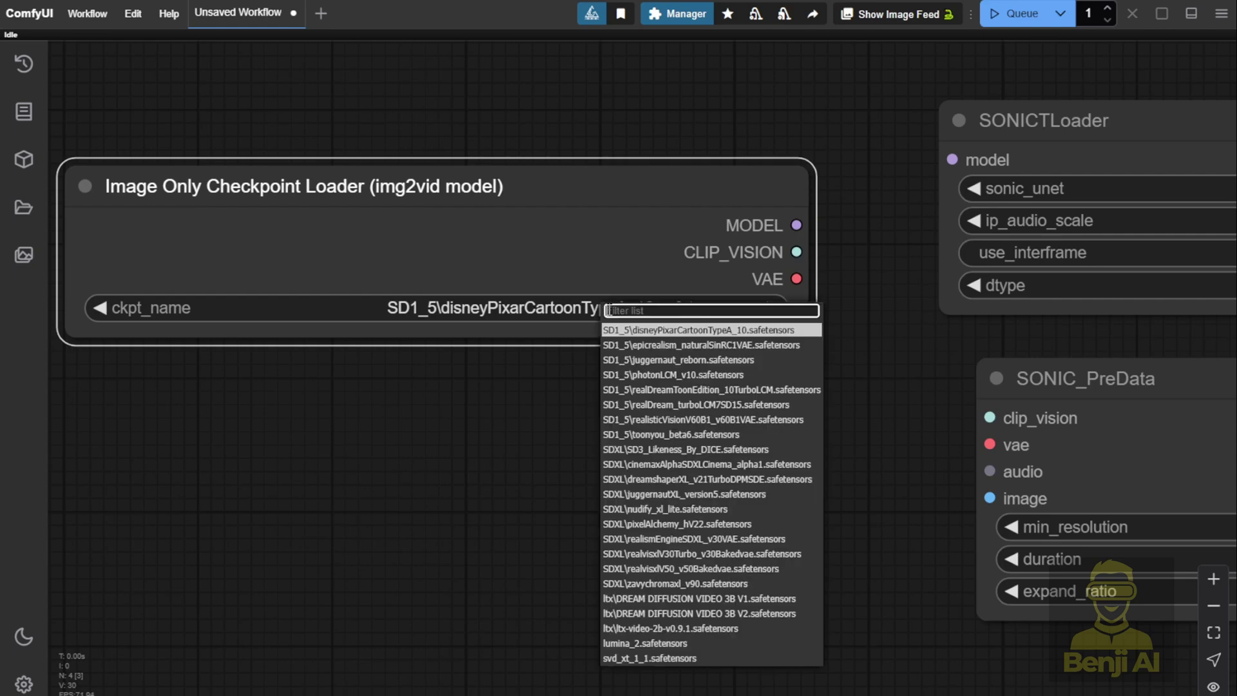
click(653, 658)
drag(797, 324, 547, 324)
Step: Wire the loader's MODEL to SONICTLoader and CLIP_VISION to SONIC_PreData's clip_vision
scroll(348, 316, up, 3)
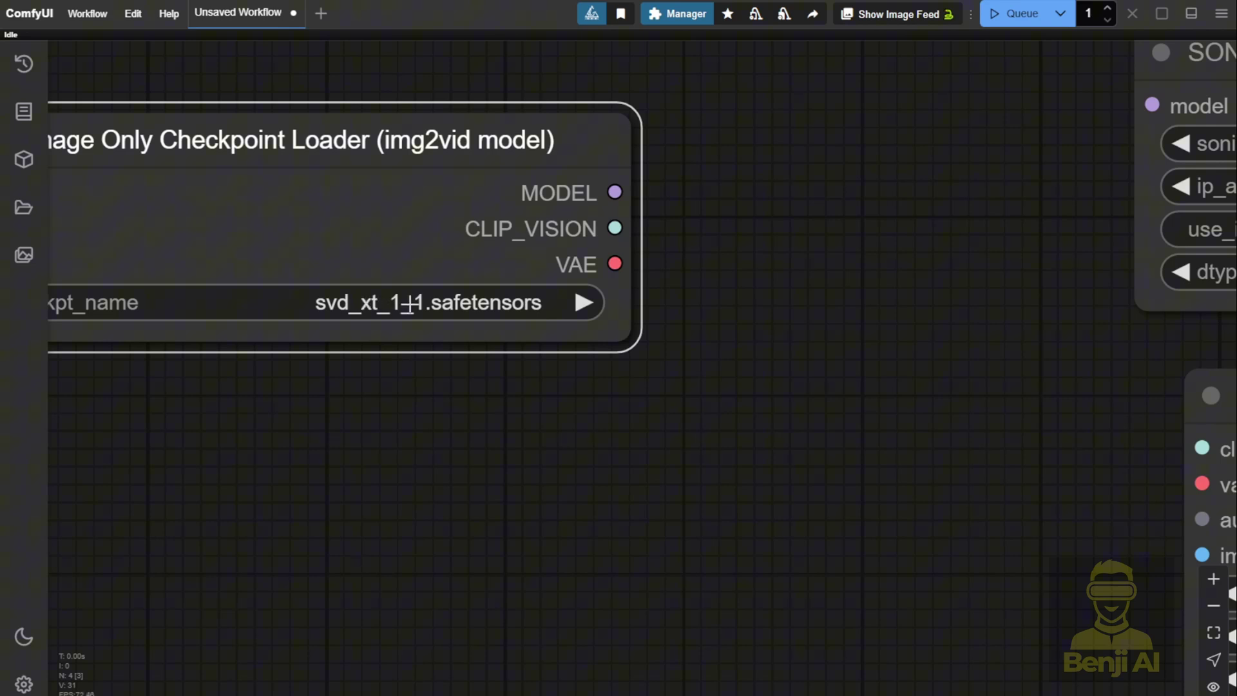
scroll(550, 257, down, 4)
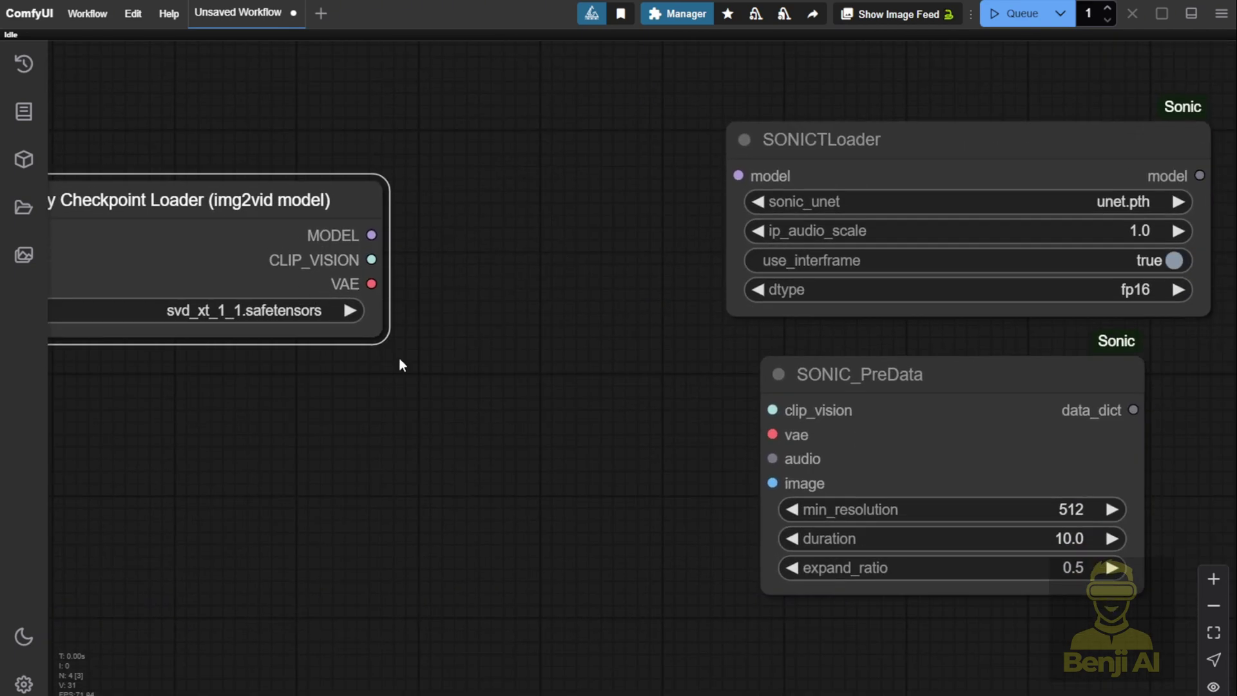
drag(371, 234, 739, 175)
drag(372, 259, 773, 410)
drag(290, 258, 502, 350)
scroll(502, 350, up, 4)
drag(722, 428, 391, 370)
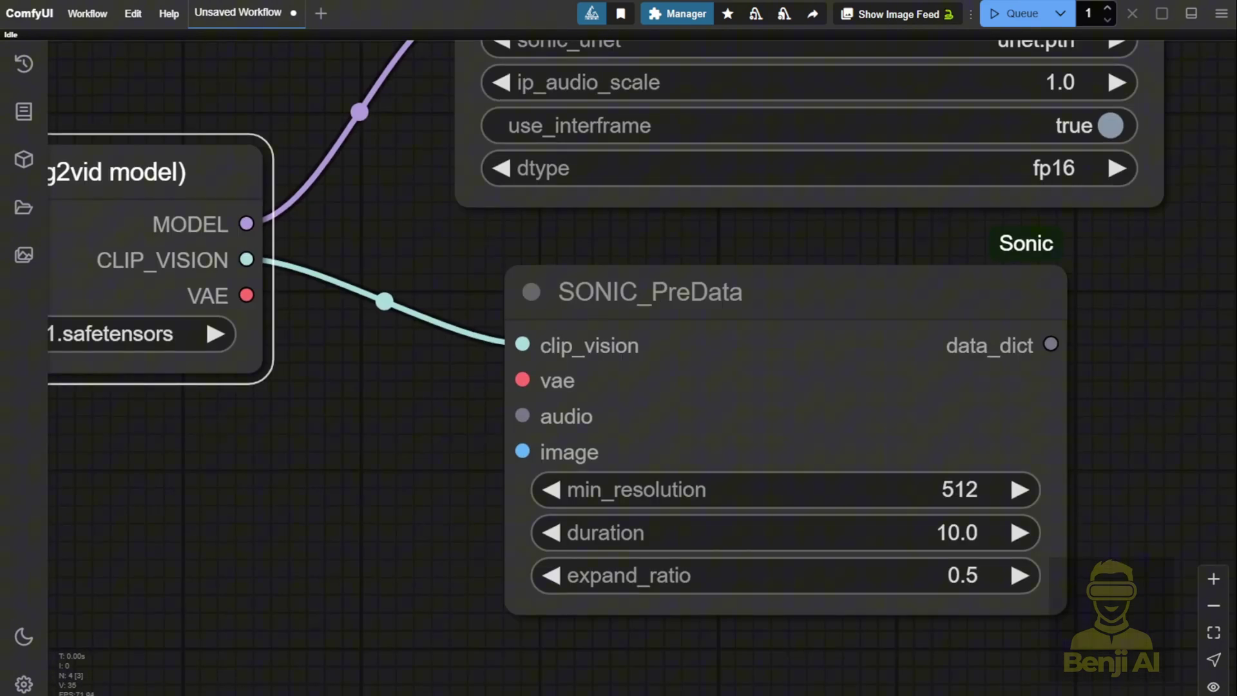
Step: Connect the Image Only Checkpoint Loader's VAE output to SONIC_PreData's vae input
drag(246, 295, 391, 373)
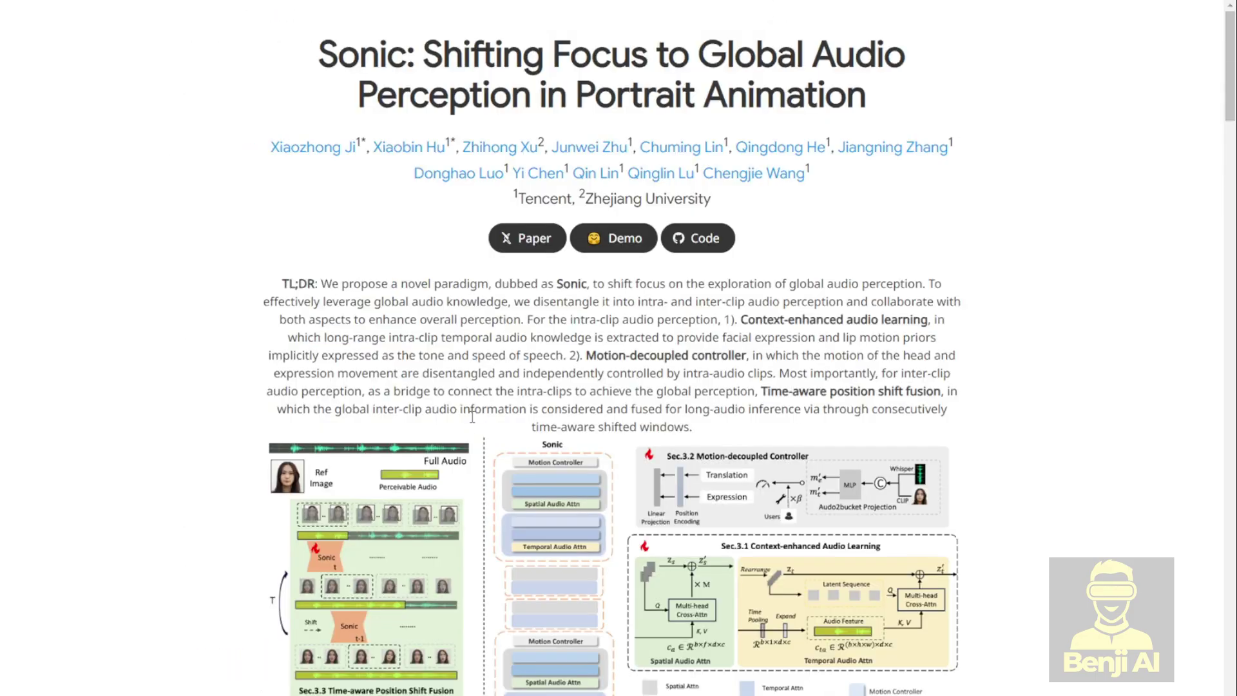
scroll(677, 239, down, 6)
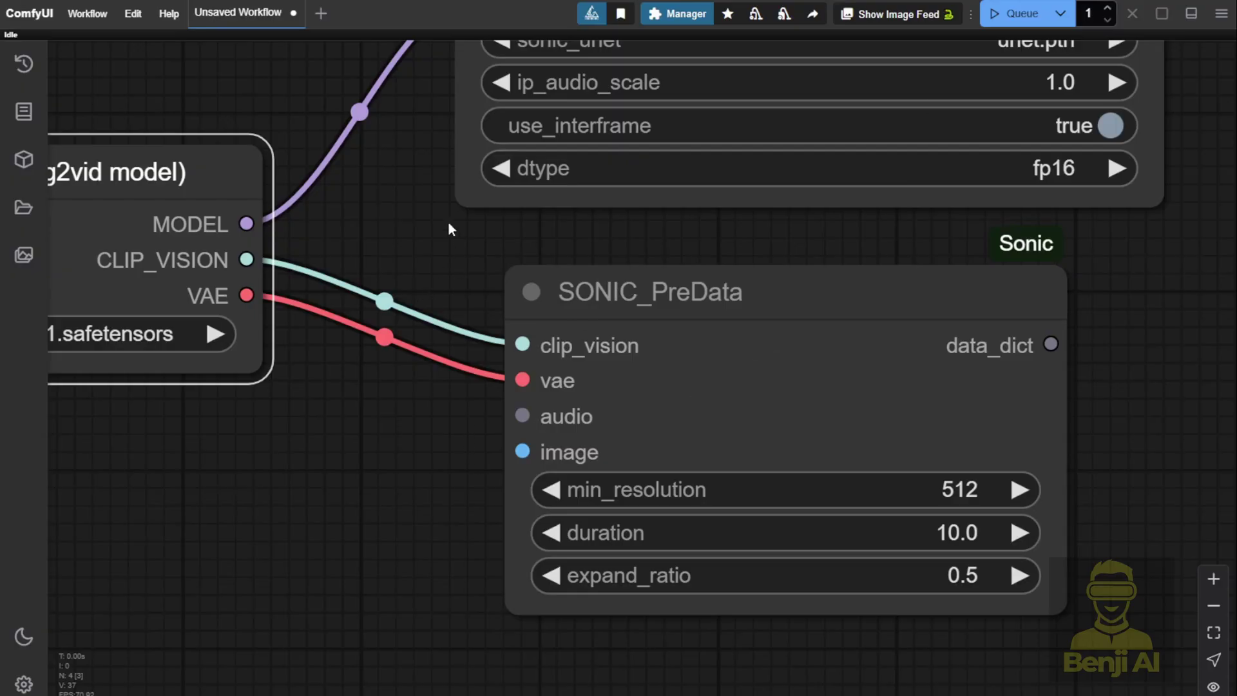
Step: Pan across the loader and Sonic nodes, then move the portrait Load Image node up near SONIC_PreData
drag(449, 234, 883, 212)
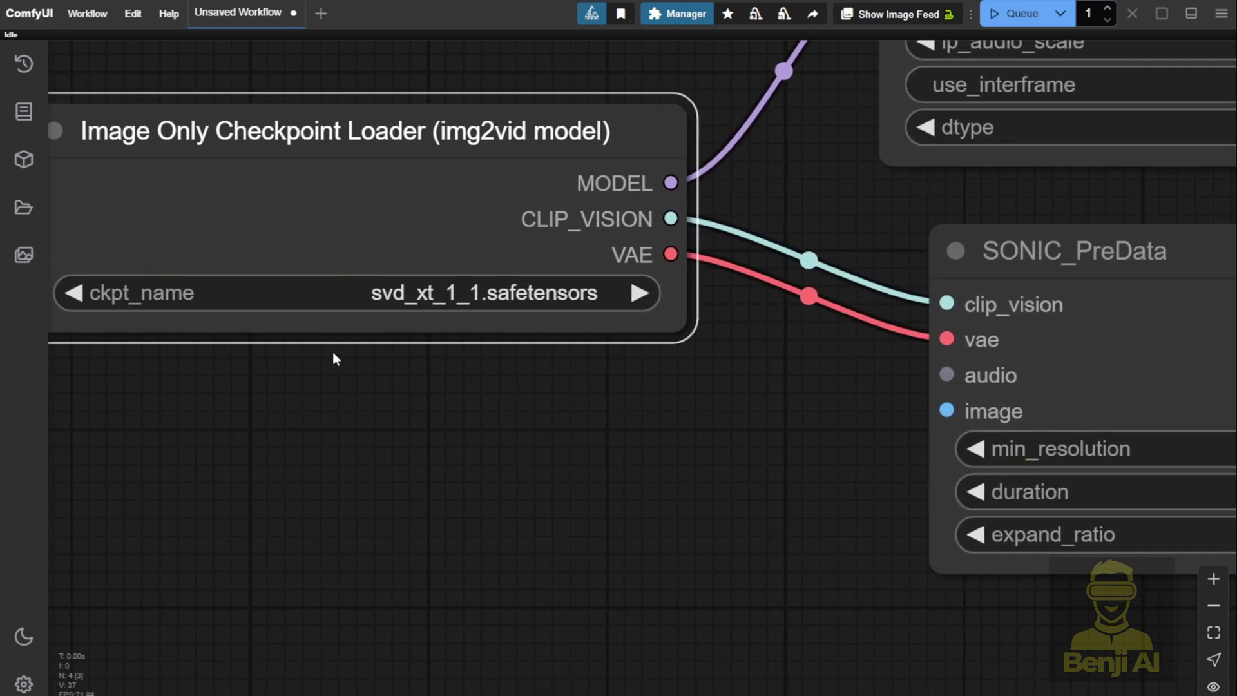
drag(618, 449, 417, 436)
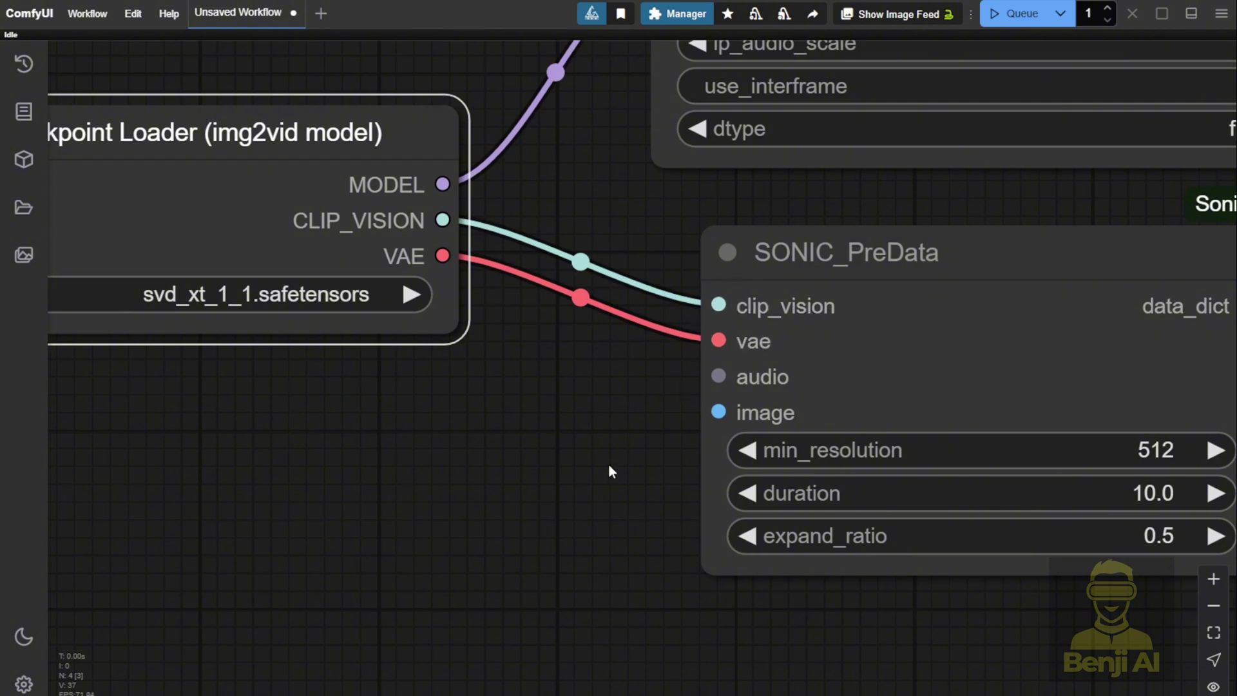
drag(588, 470, 801, 628)
drag(323, 285, 332, 263)
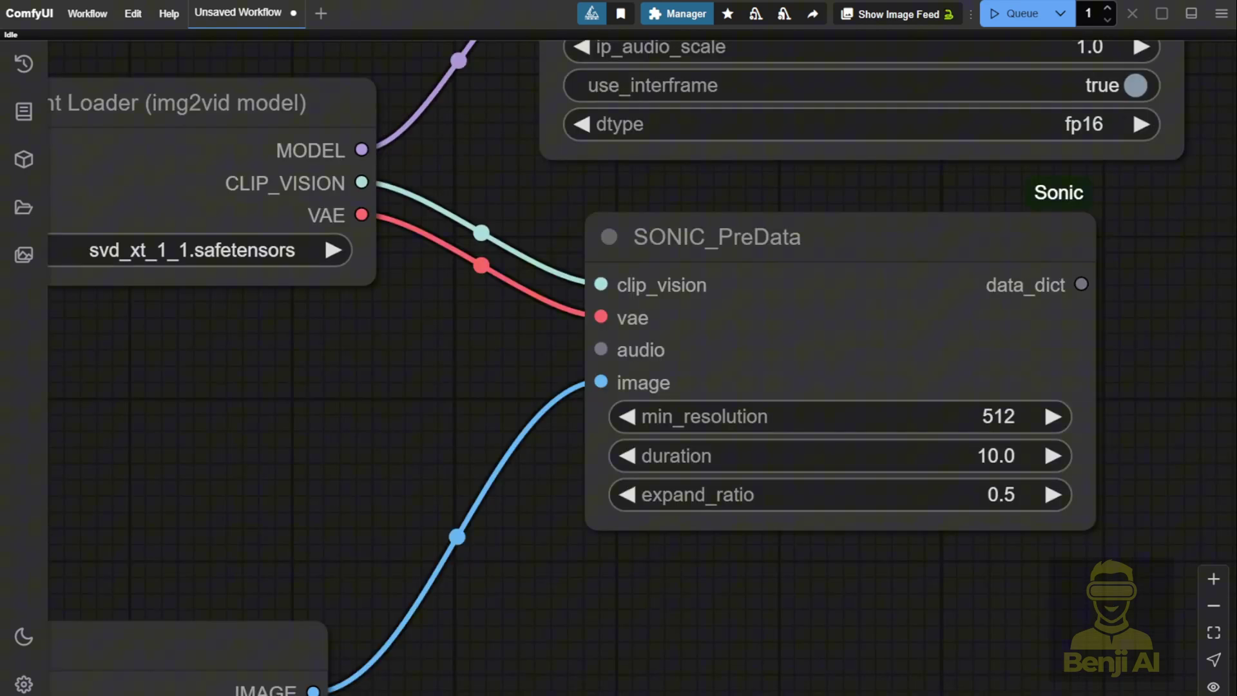
drag(435, 442, 699, 251)
drag(246, 461, 371, 271)
scroll(845, 602, down, 2)
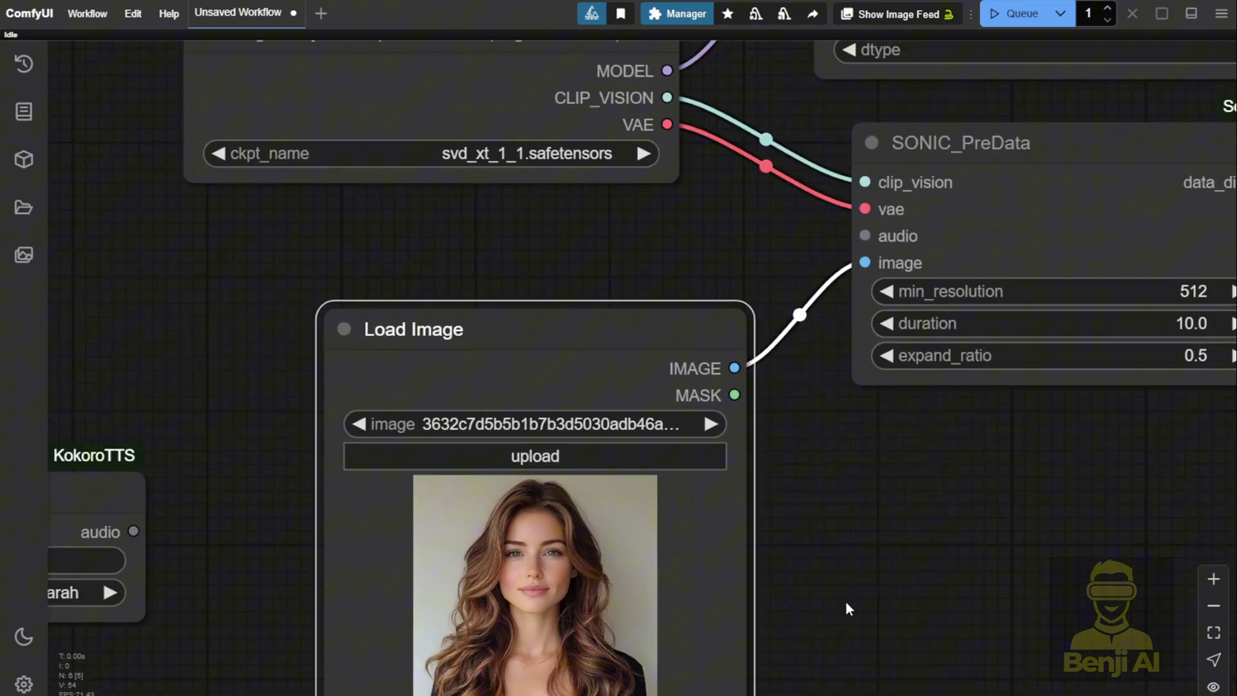
drag(845, 602, 756, 441)
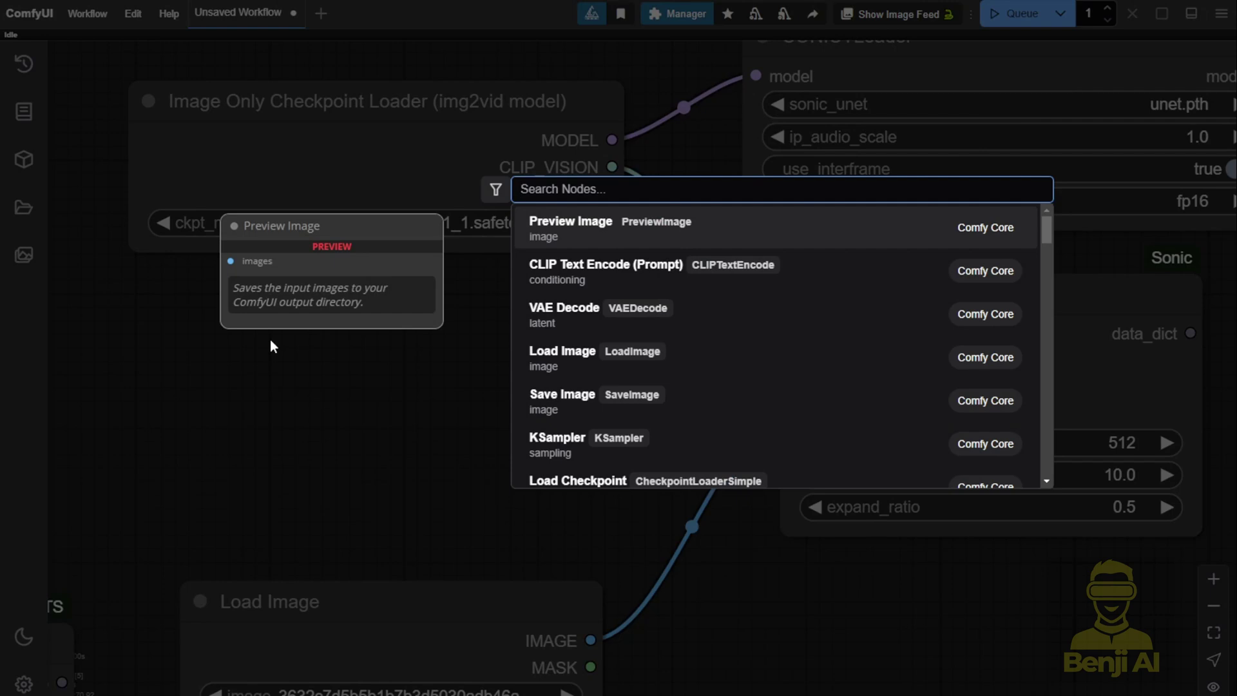
Step: Add a LoadAudio node via 'load audio' search, then delete it
text(l)
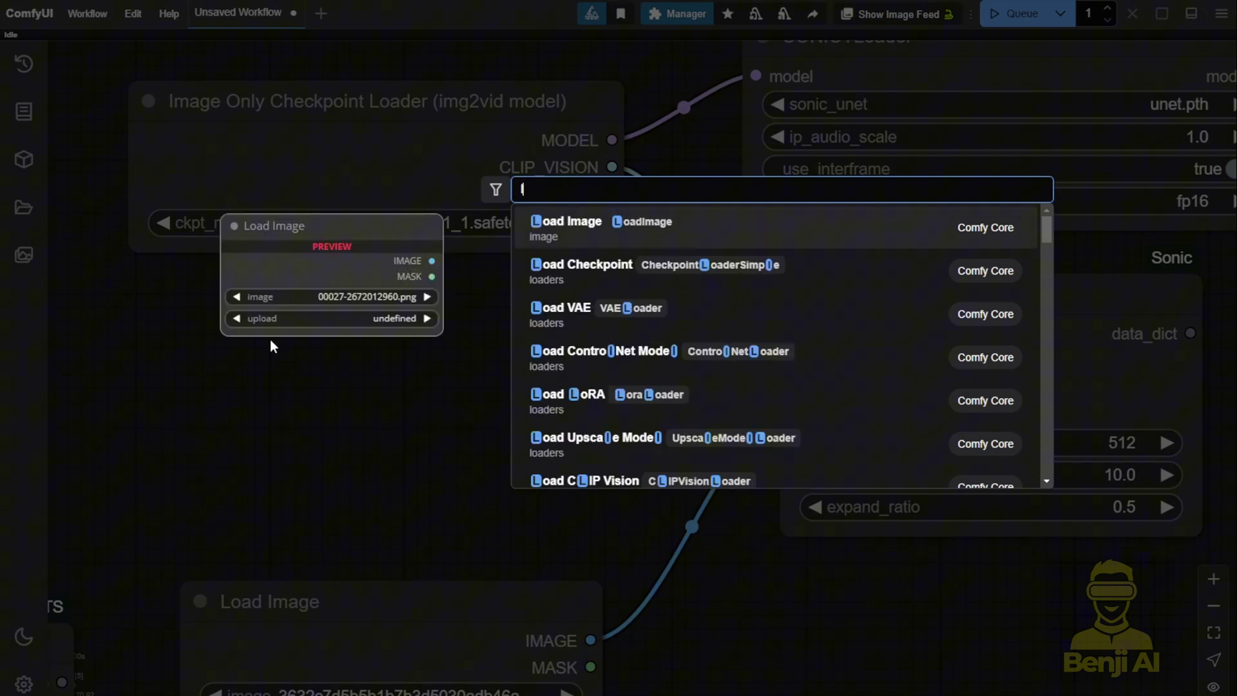
text(oad audio)
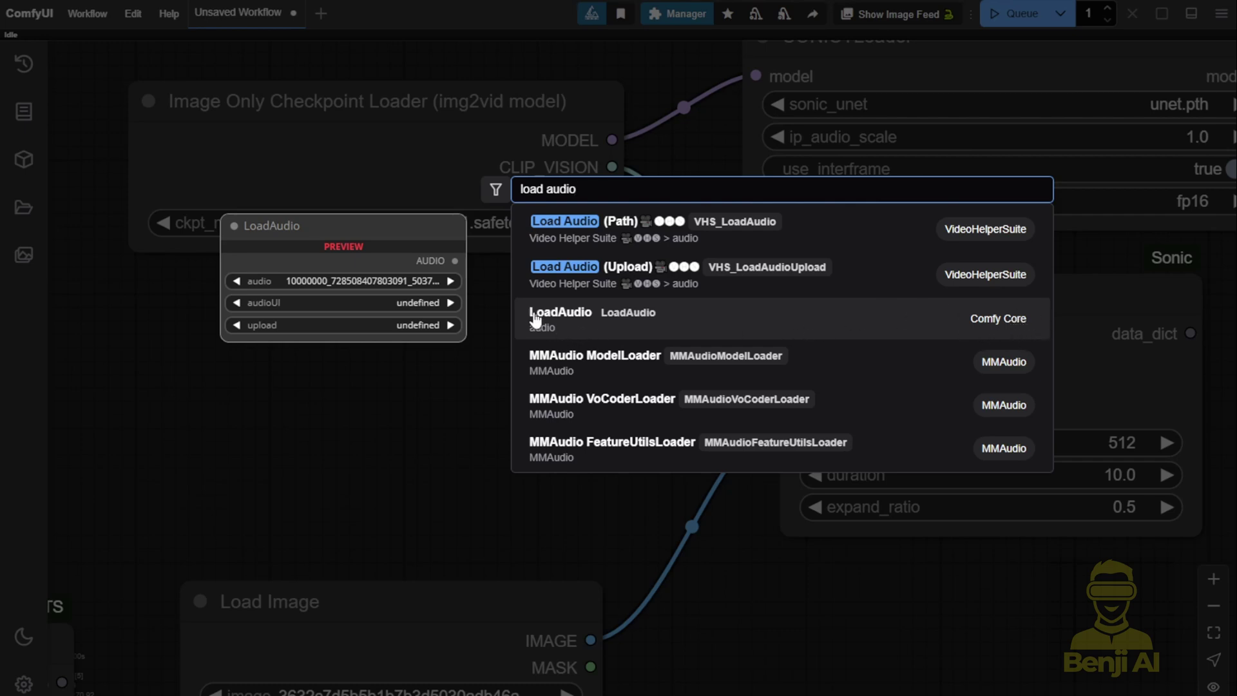
click(580, 316)
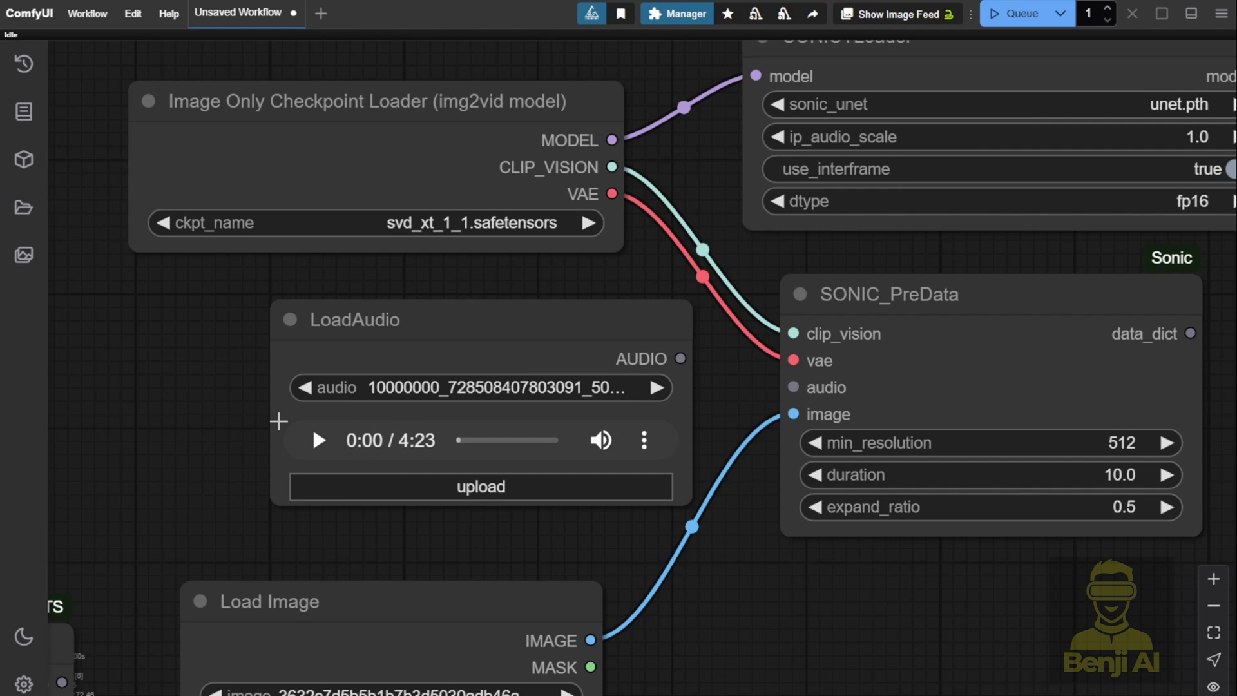
drag(643, 326, 520, 320)
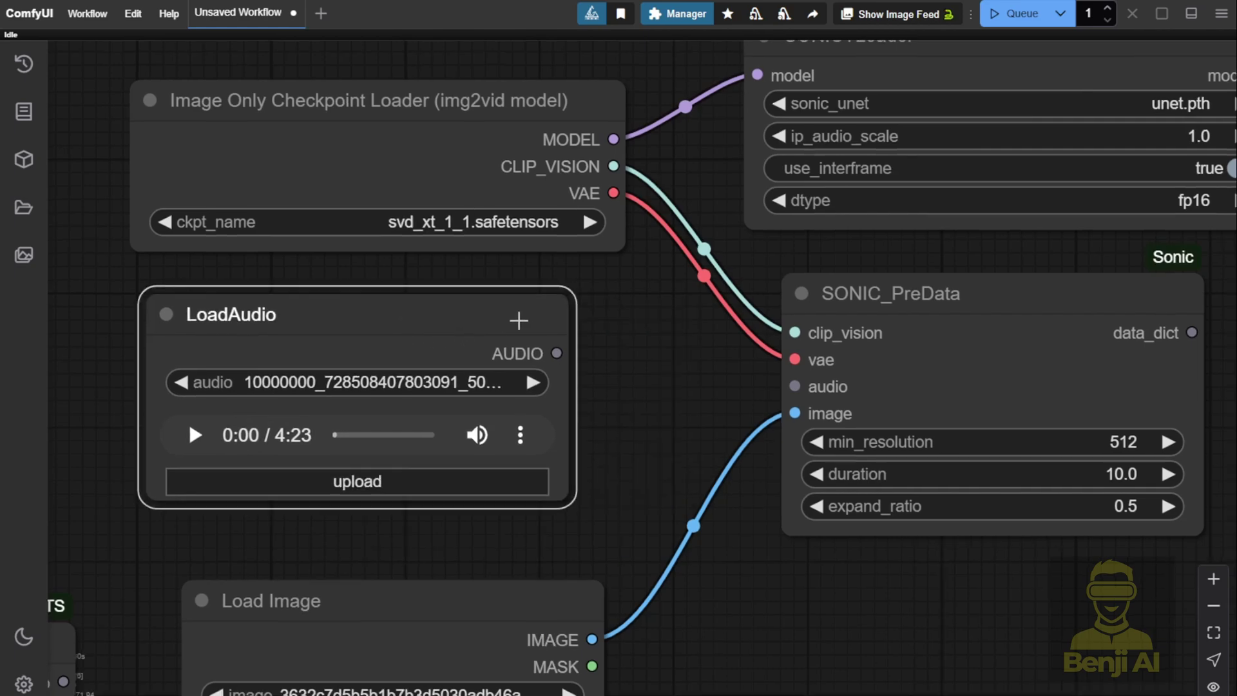
key(Delete)
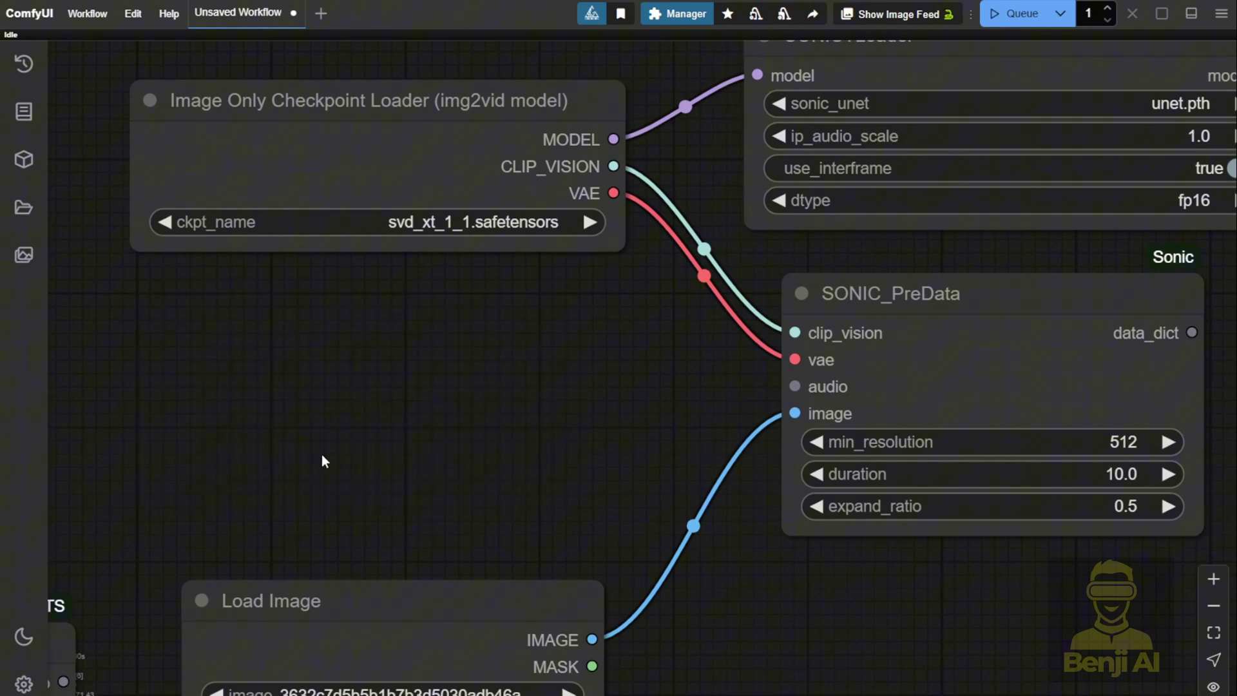
Step: Move the Kokoro TextToSpeech node up beside SONIC_PreData, above Load Image
drag(314, 463, 603, 346)
drag(324, 513, 807, 232)
drag(678, 392, 540, 428)
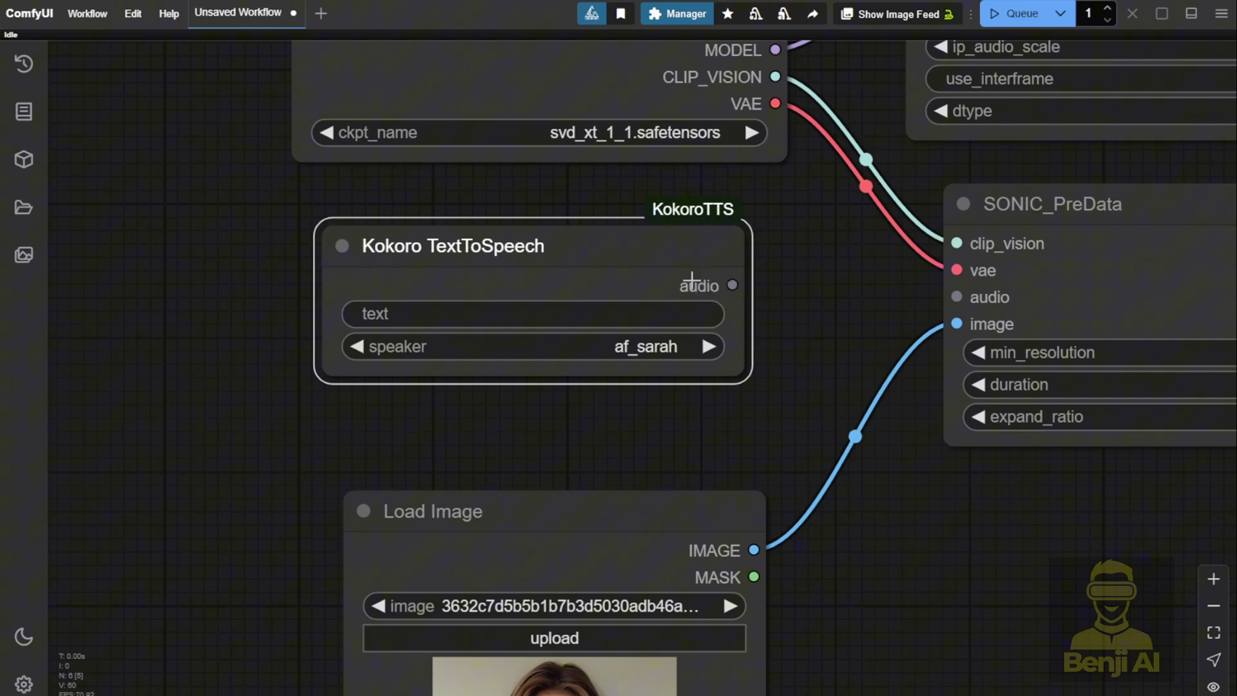
Step: Link Kokoro TextToSpeech's audio output to SONIC_PreData's audio input and check the wiring
drag(733, 285, 955, 296)
scroll(644, 425, down, 5)
drag(757, 511, 741, 475)
drag(925, 516, 583, 500)
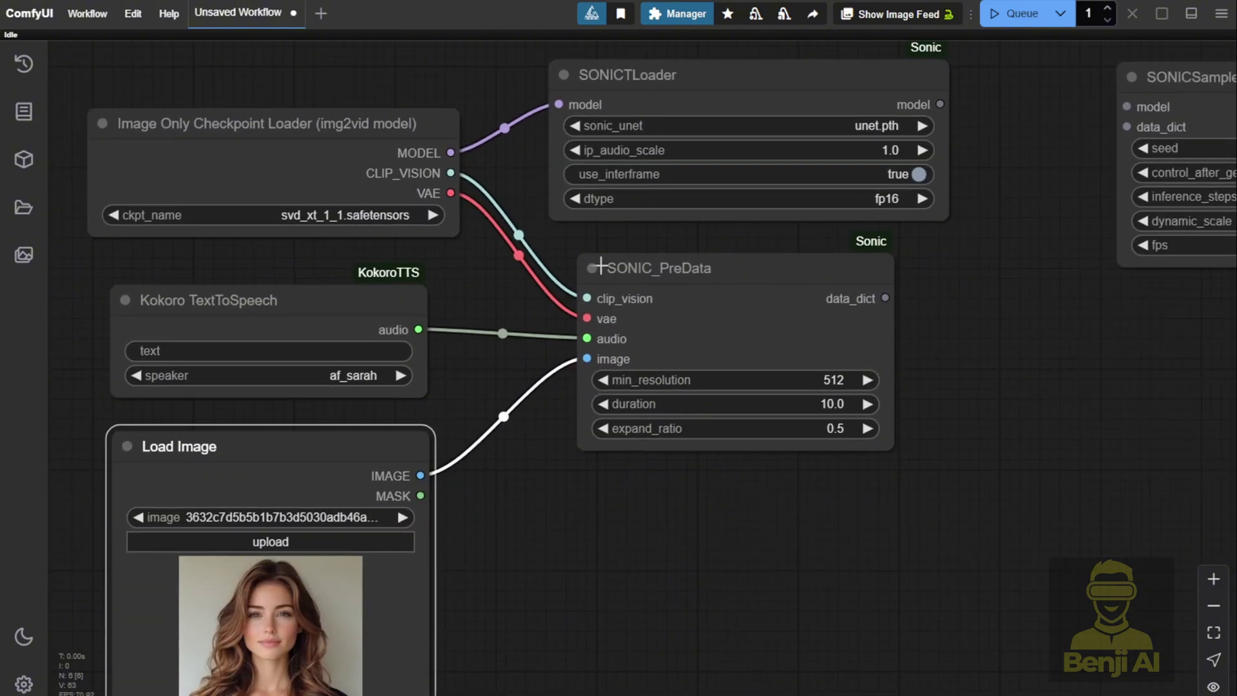
scroll(656, 269, up, 3)
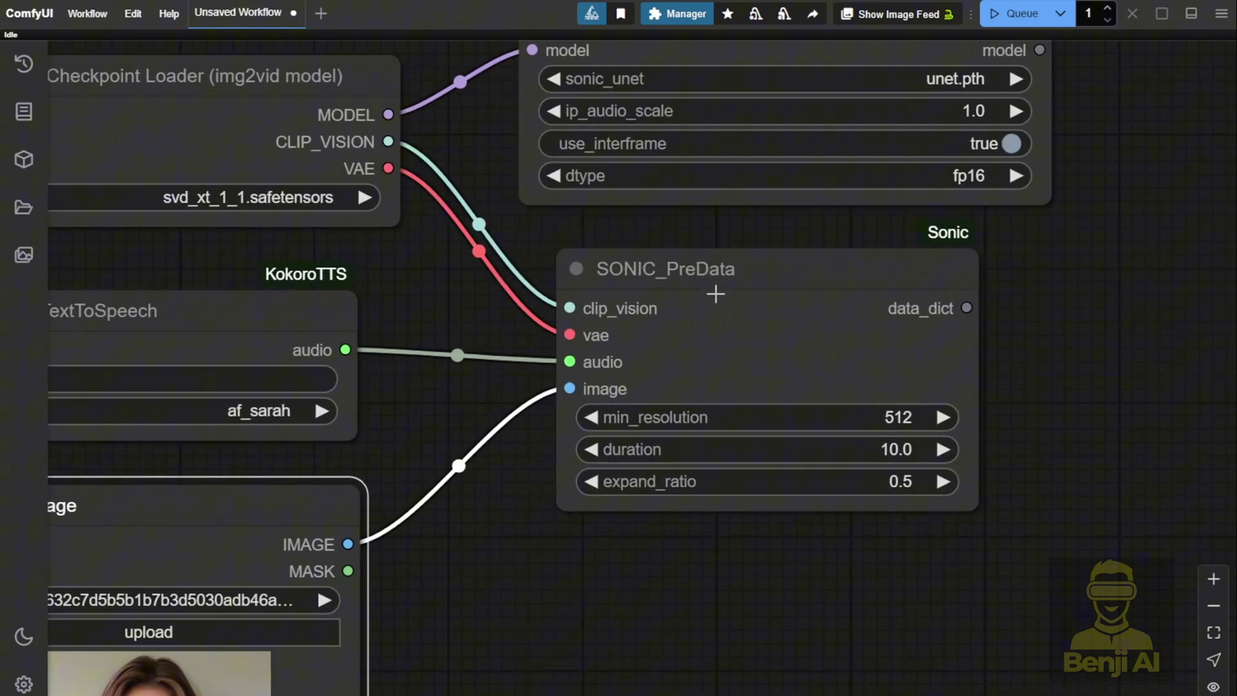
drag(640, 509, 542, 464)
scroll(514, 373, up, 4)
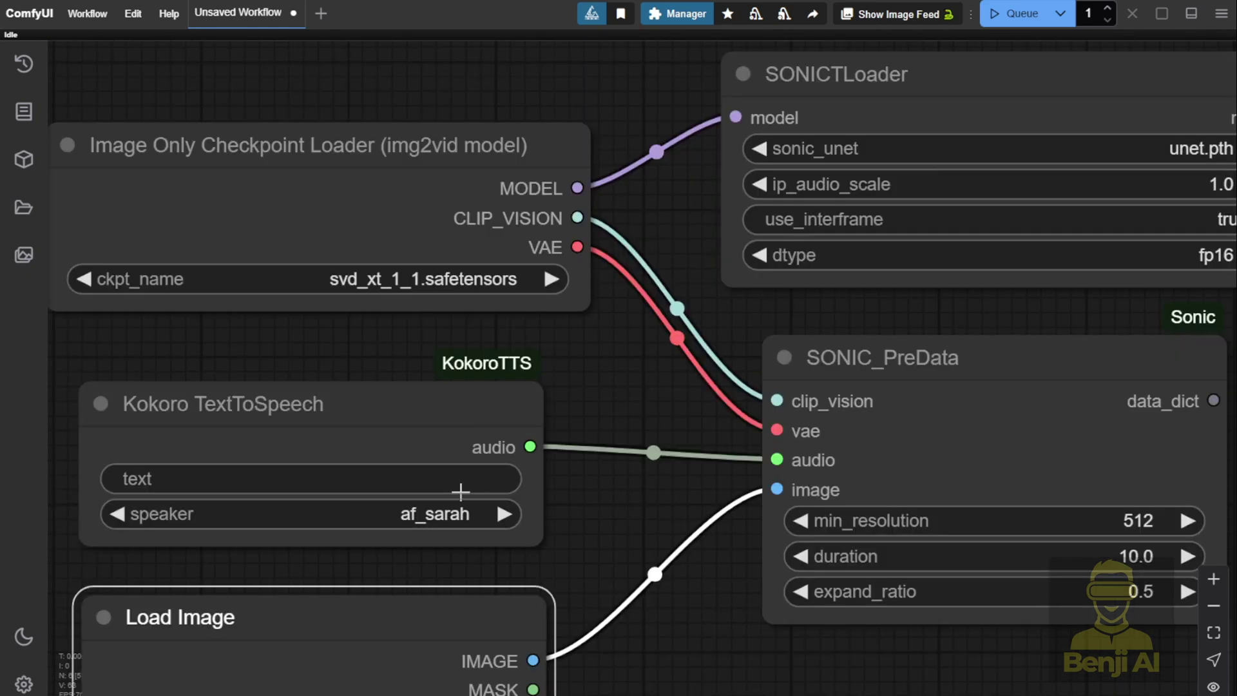
drag(680, 502, 133, 560)
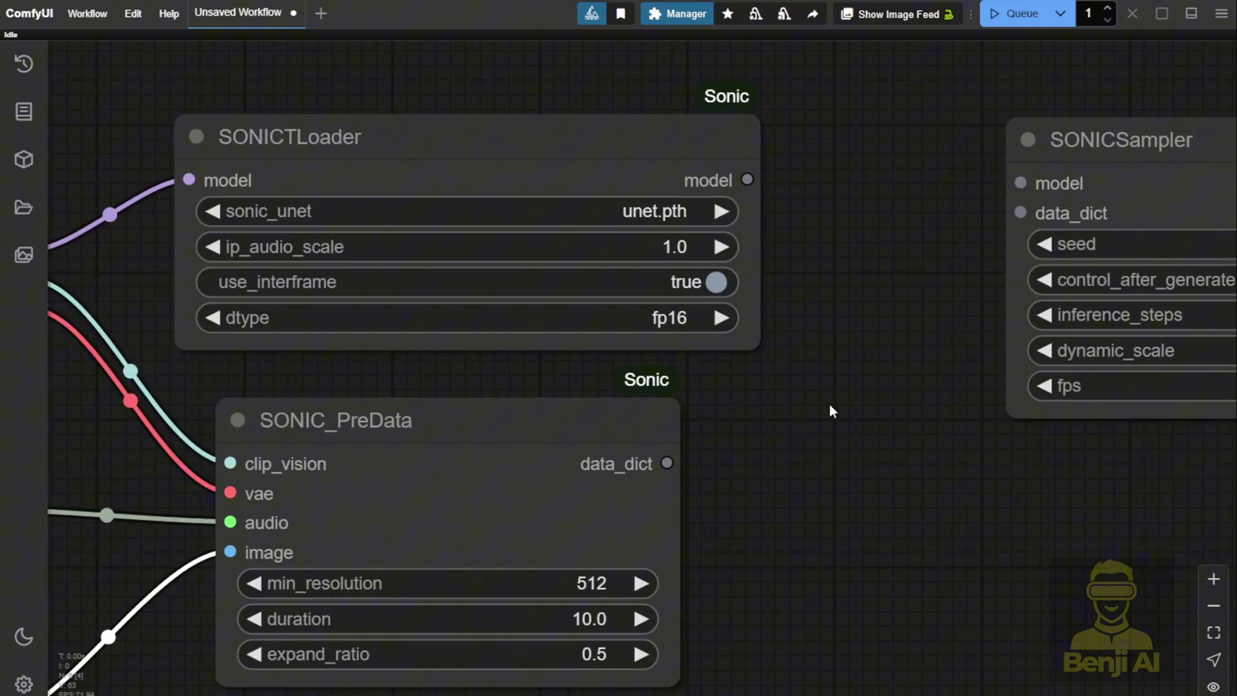
Step: Wire the loader's model and SONIC_PreData's data_dict into SONICSampler
drag(828, 408, 491, 451)
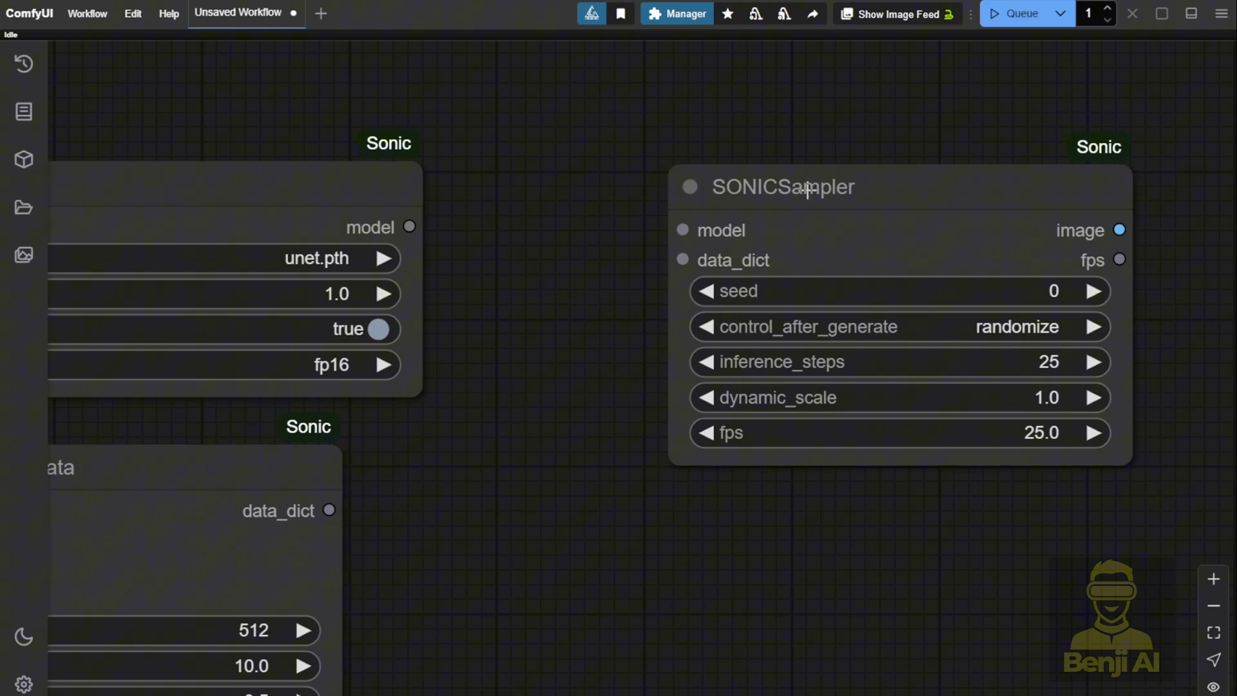
drag(809, 189, 810, 298)
drag(409, 226, 686, 339)
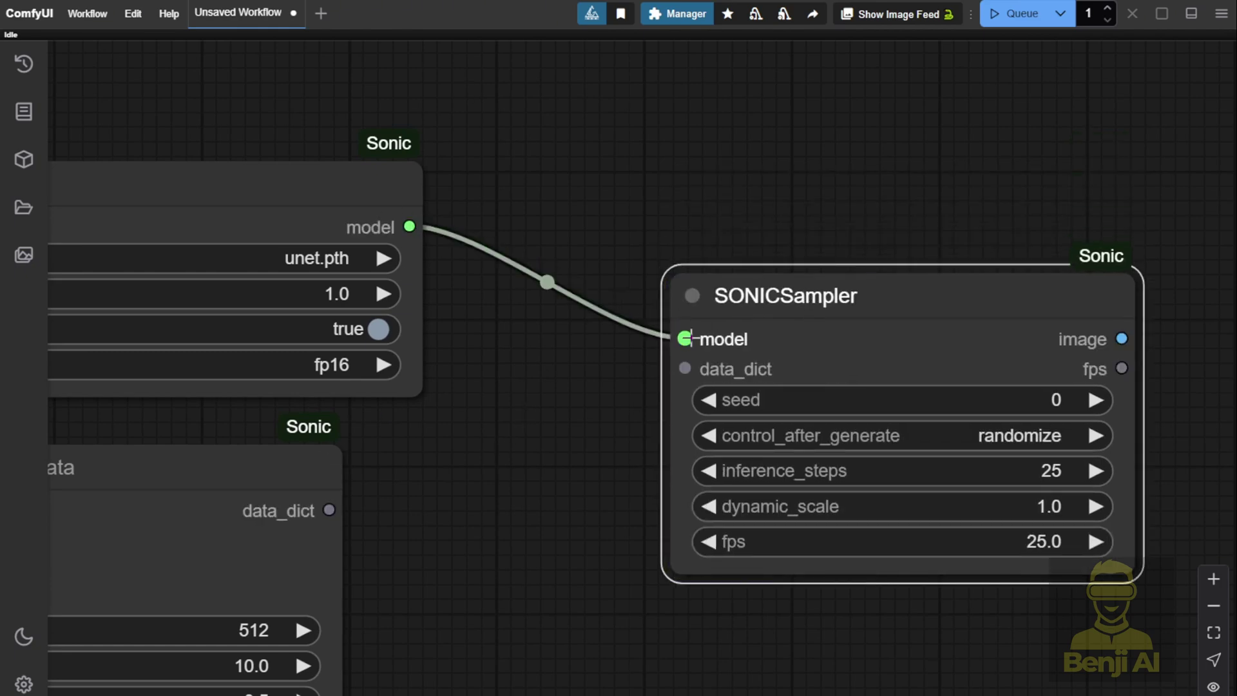
drag(330, 510, 685, 369)
drag(624, 478, 598, 347)
Step: Send SONICSampler's image output to a new, enlarged Preview Image node
drag(527, 410, 287, 436)
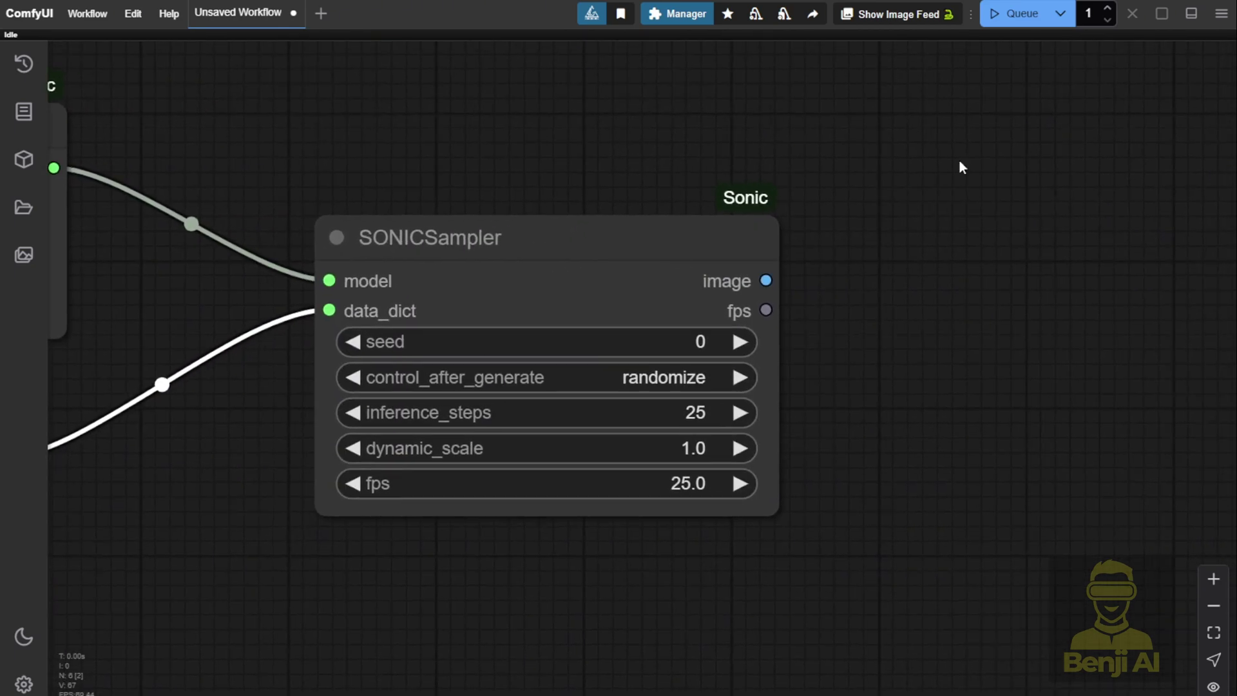
scroll(936, 278, down, 1)
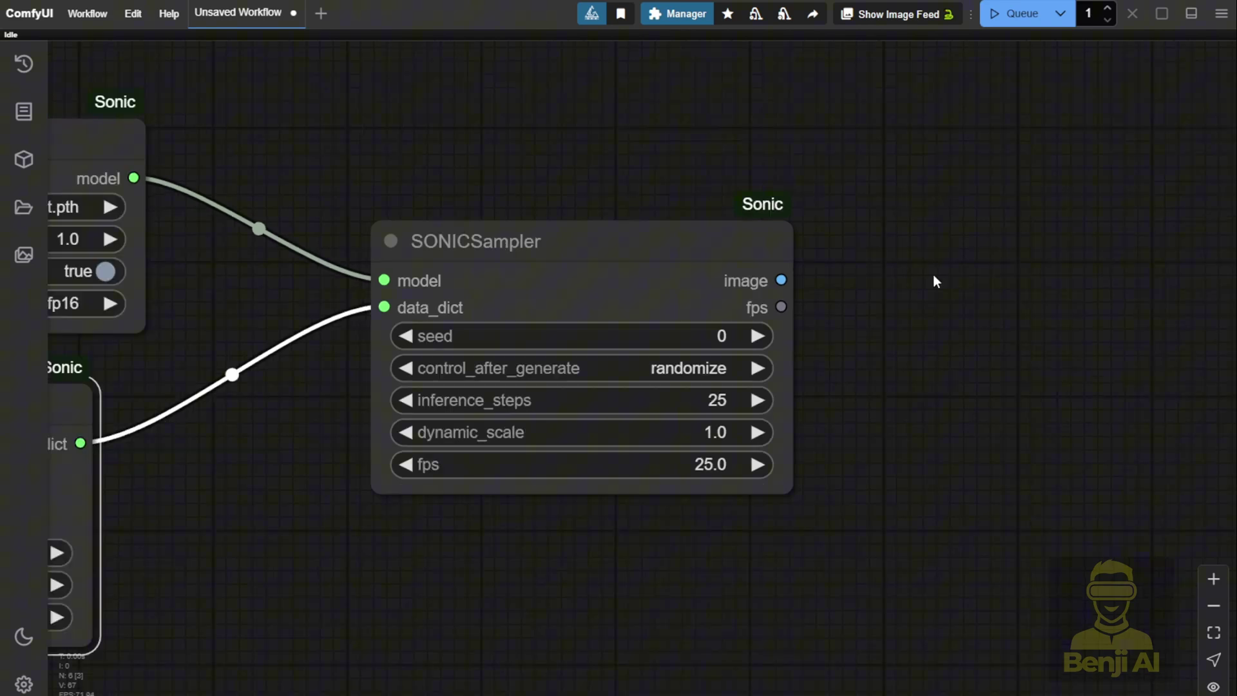
drag(933, 280, 475, 299)
drag(324, 298, 543, 272)
click(568, 408)
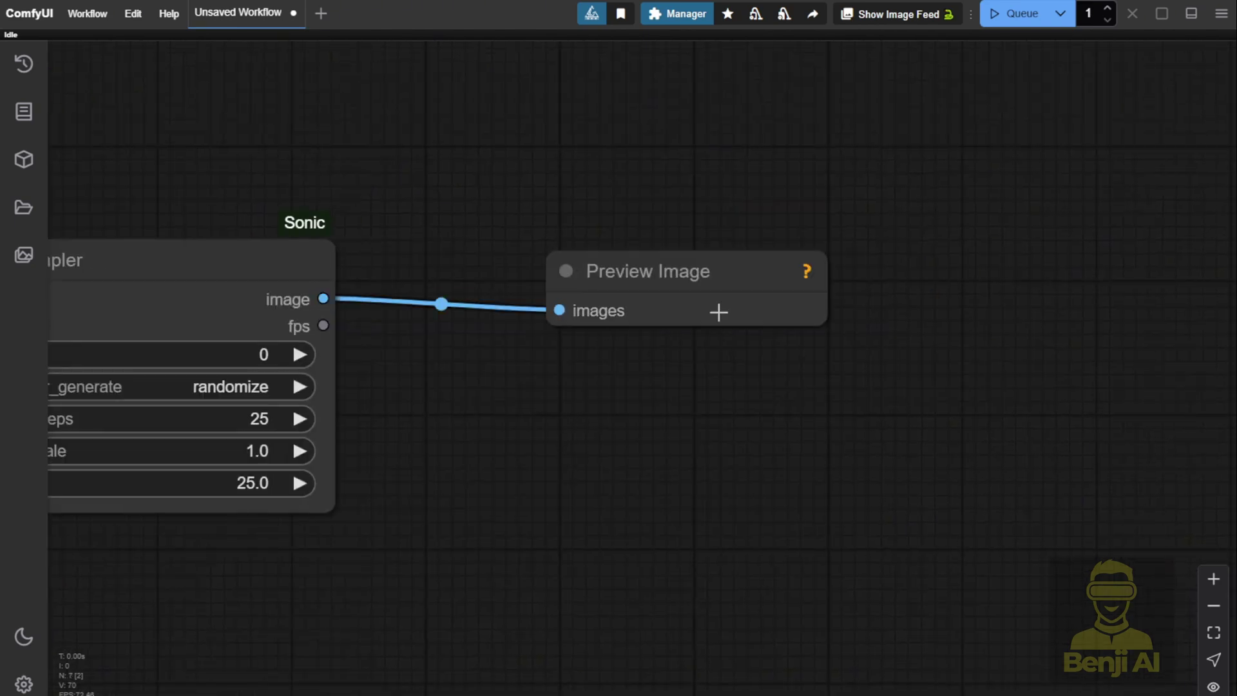
click(738, 290)
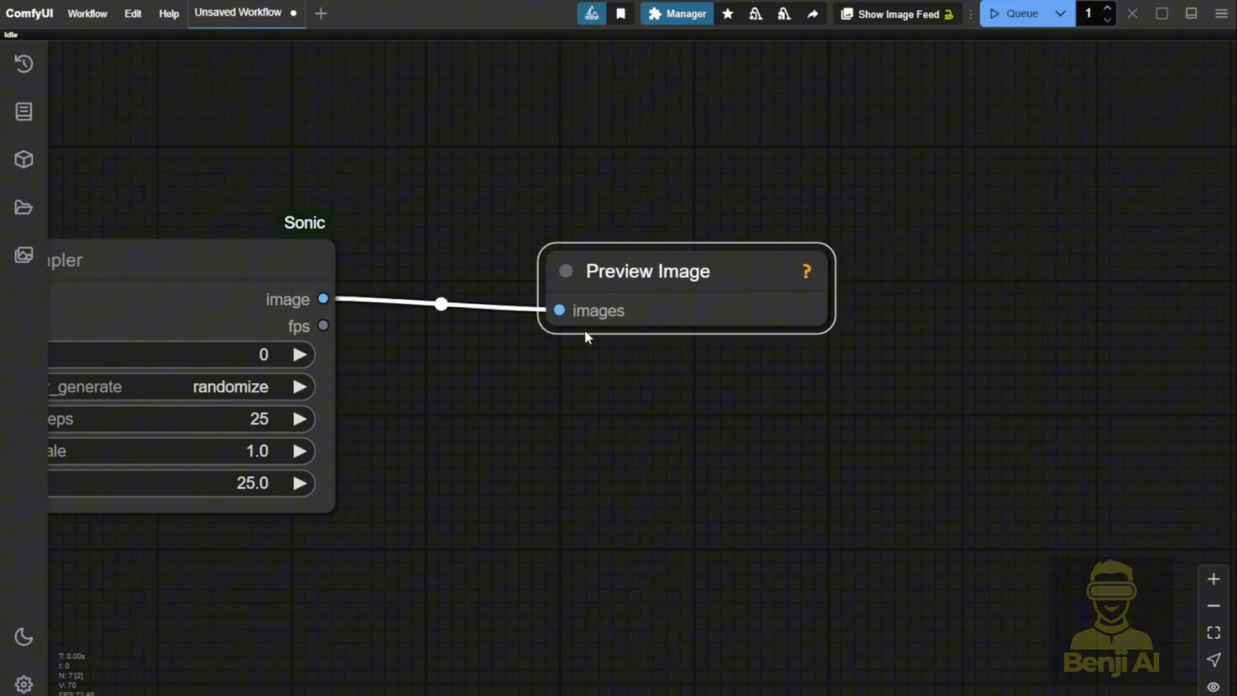
drag(827, 320, 896, 526)
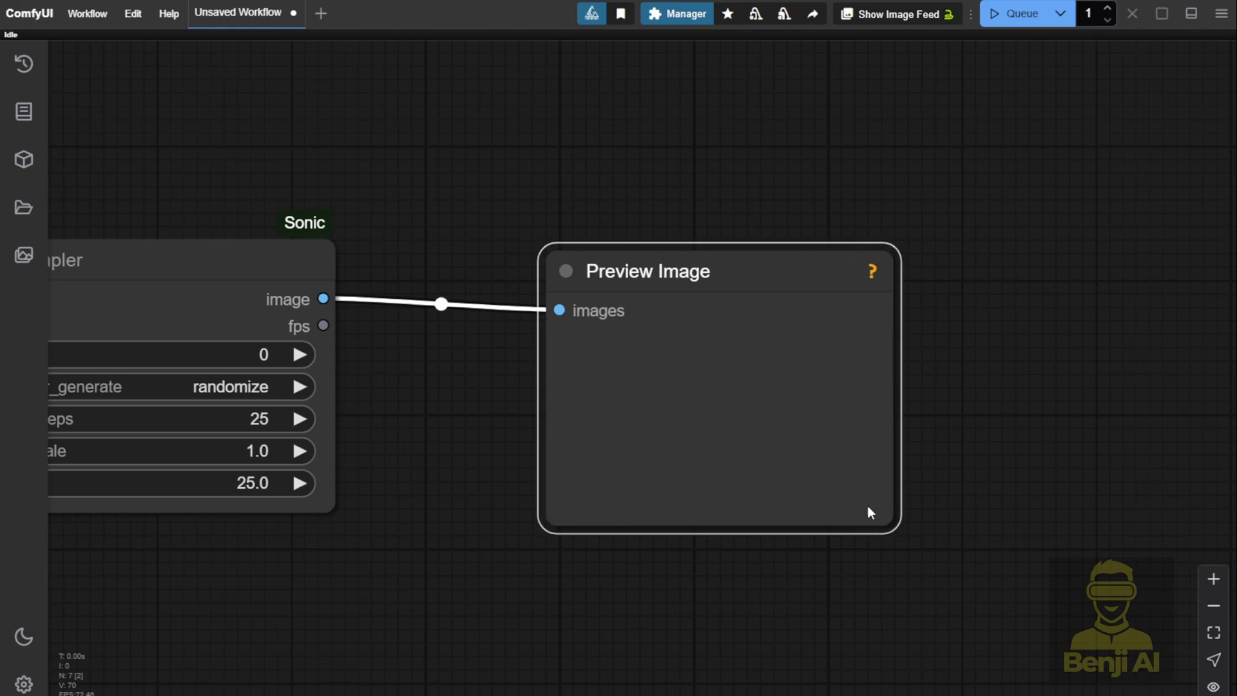
Step: Add a Video Combine node and feed it SONICSampler's image output
double_click(715, 162)
text(v)
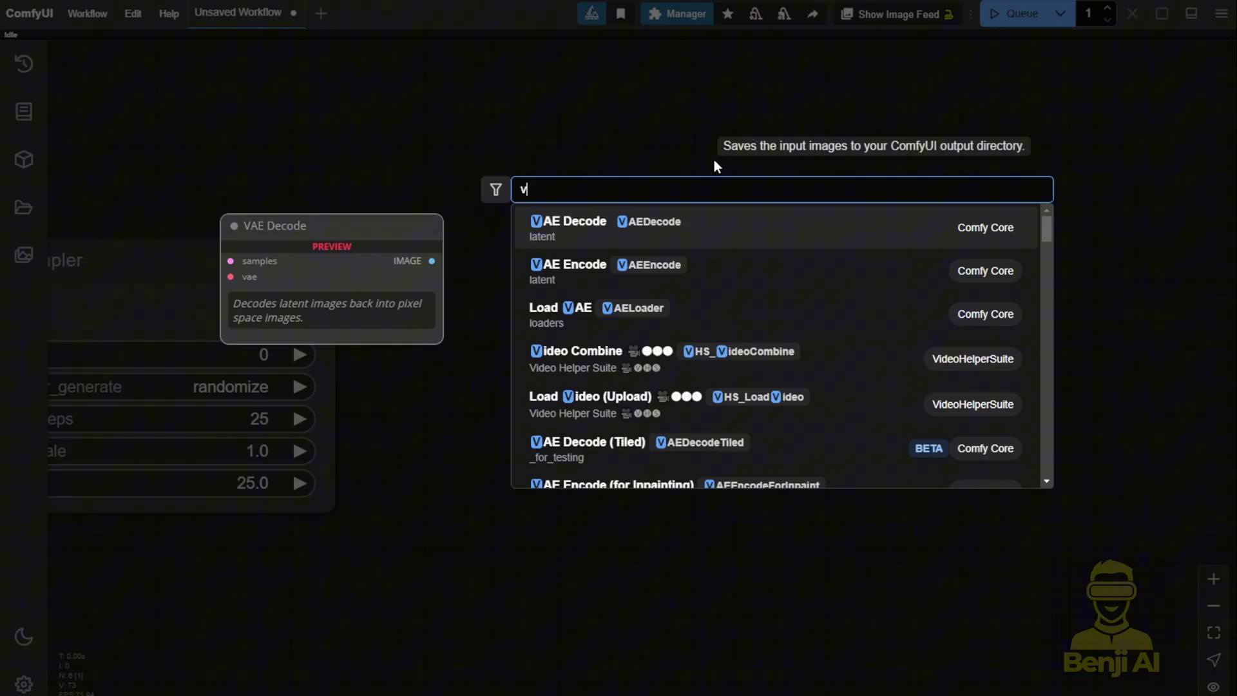
key(BackSpace)
click(724, 381)
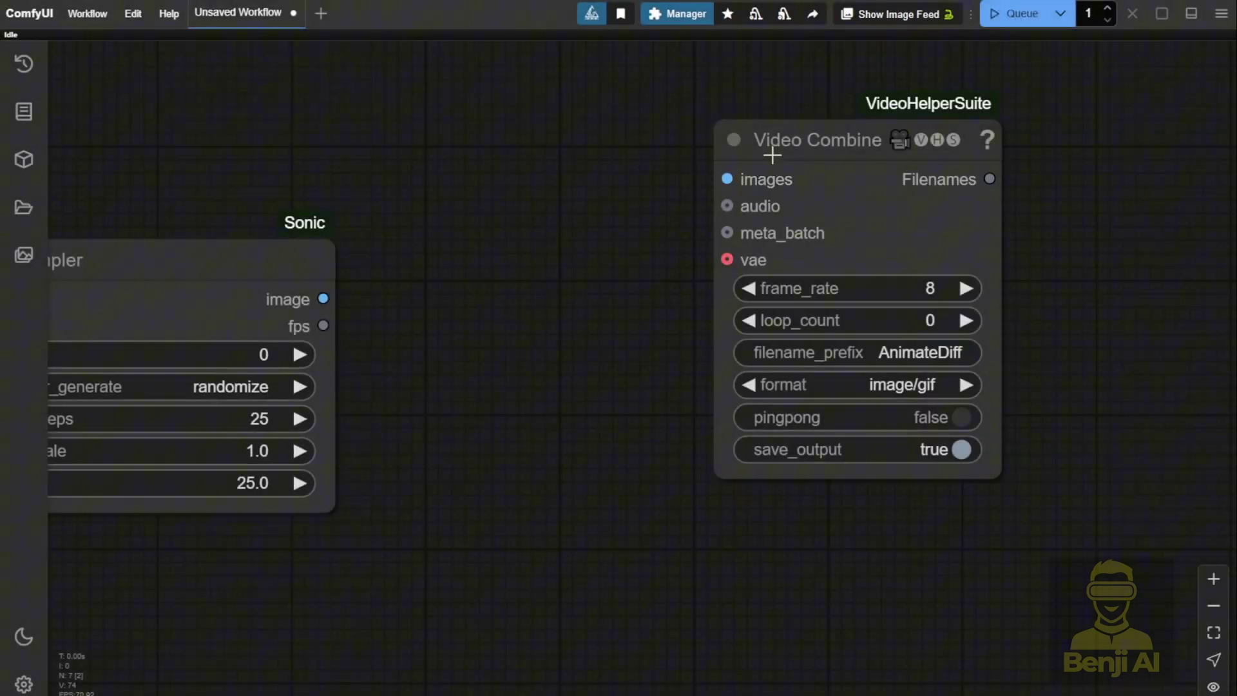
drag(324, 298, 723, 178)
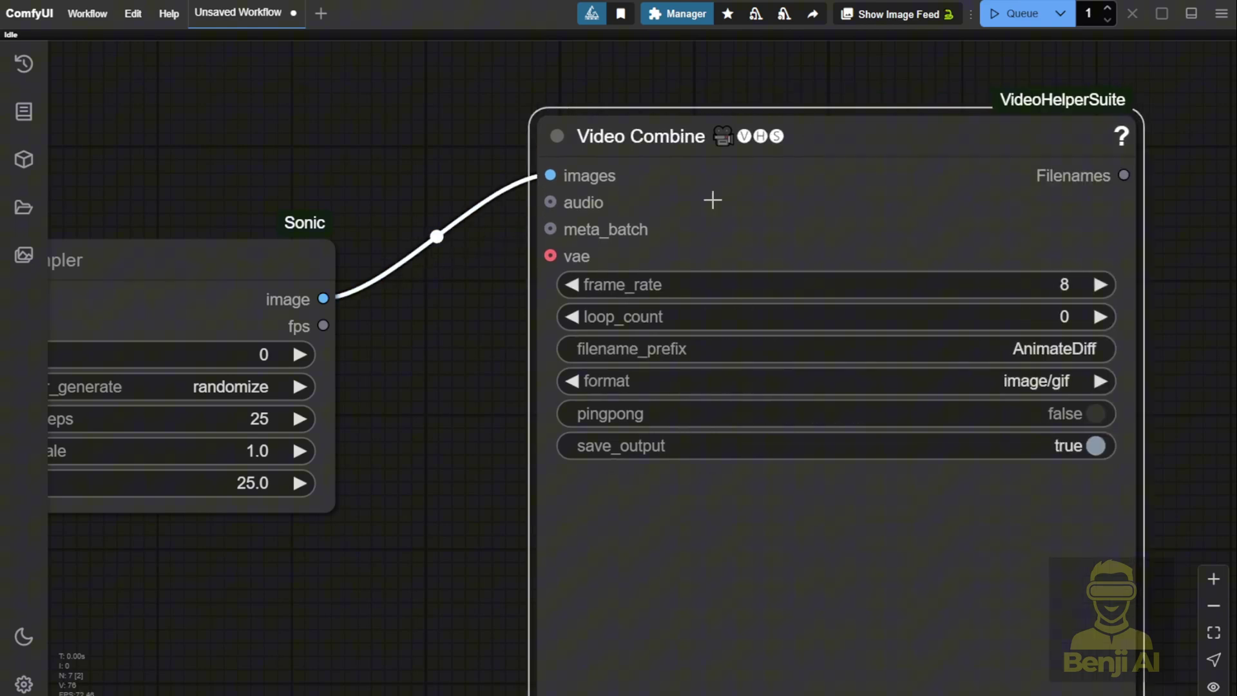
Step: Turn save_output off on Video Combine and connect the TTS audio to its audio input
scroll(739, 486, down, 2)
scroll(560, 283, up, 4)
drag(757, 299, 442, 254)
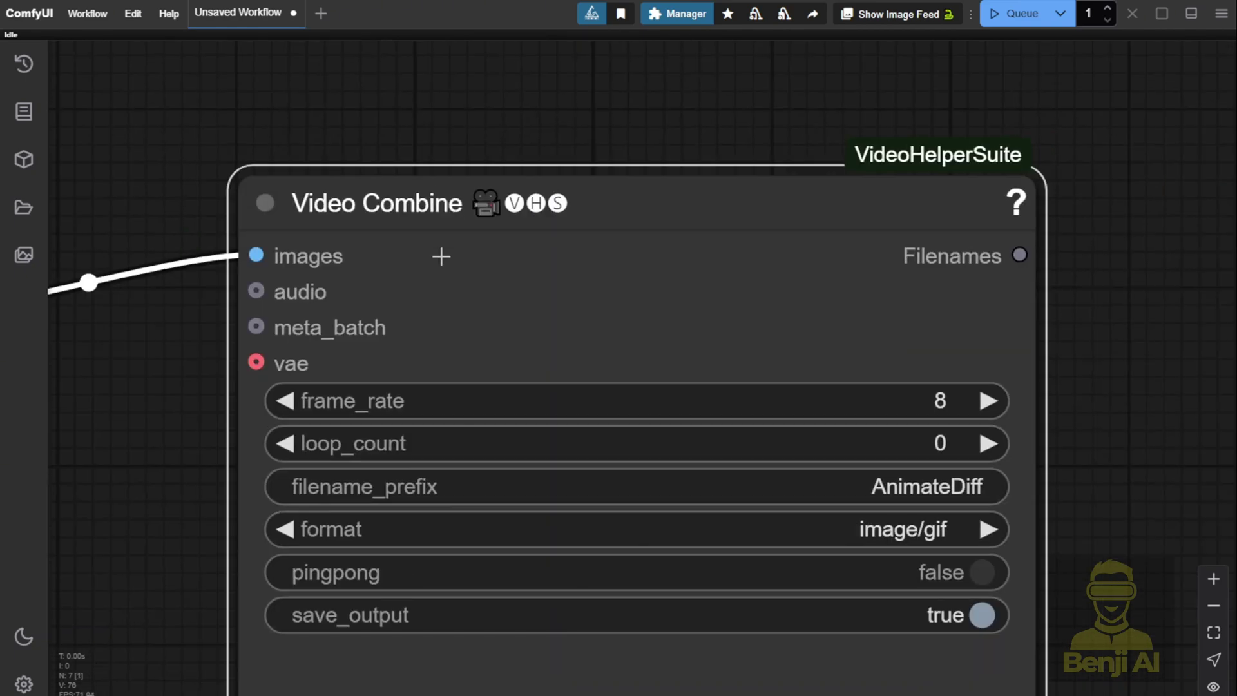
scroll(548, 109, down, 5)
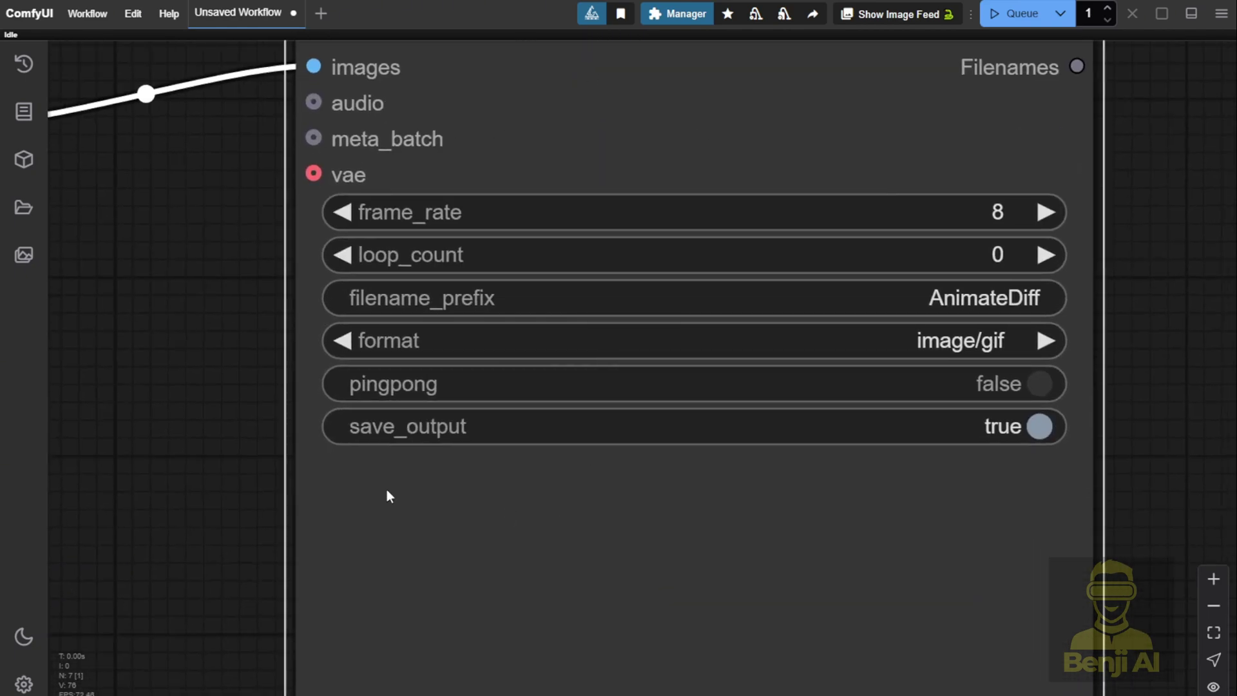
scroll(269, 539, down, 2)
drag(269, 538, 287, 276)
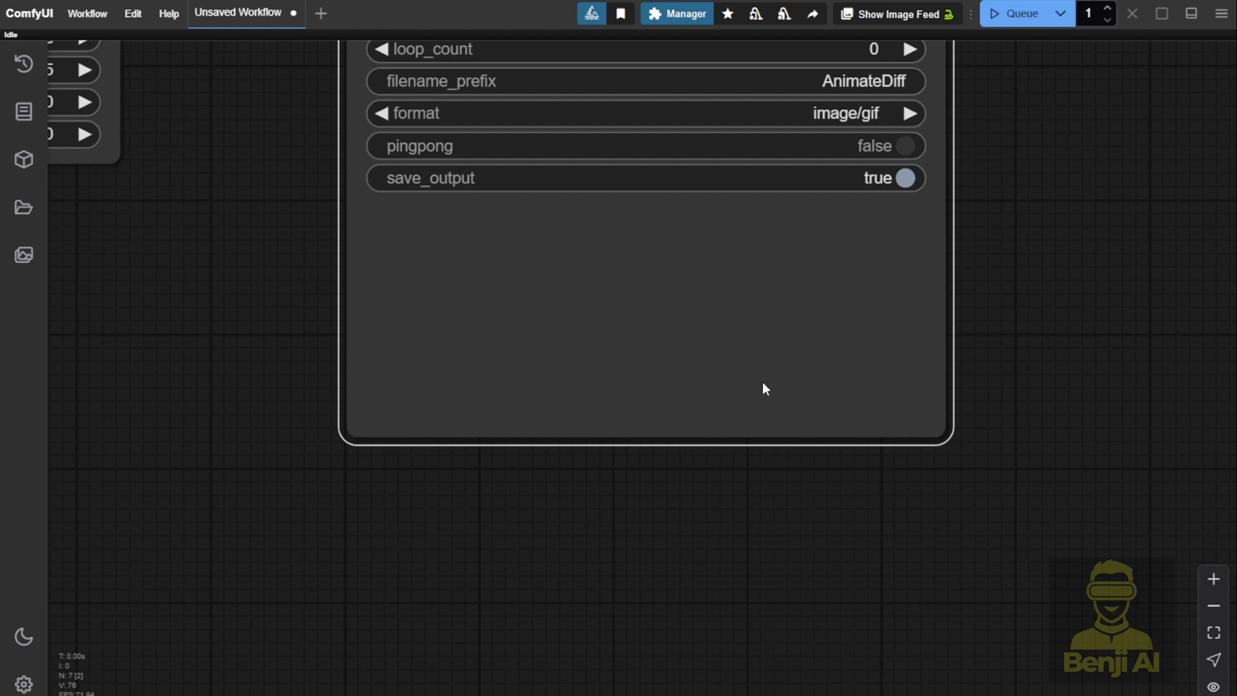
click(905, 178)
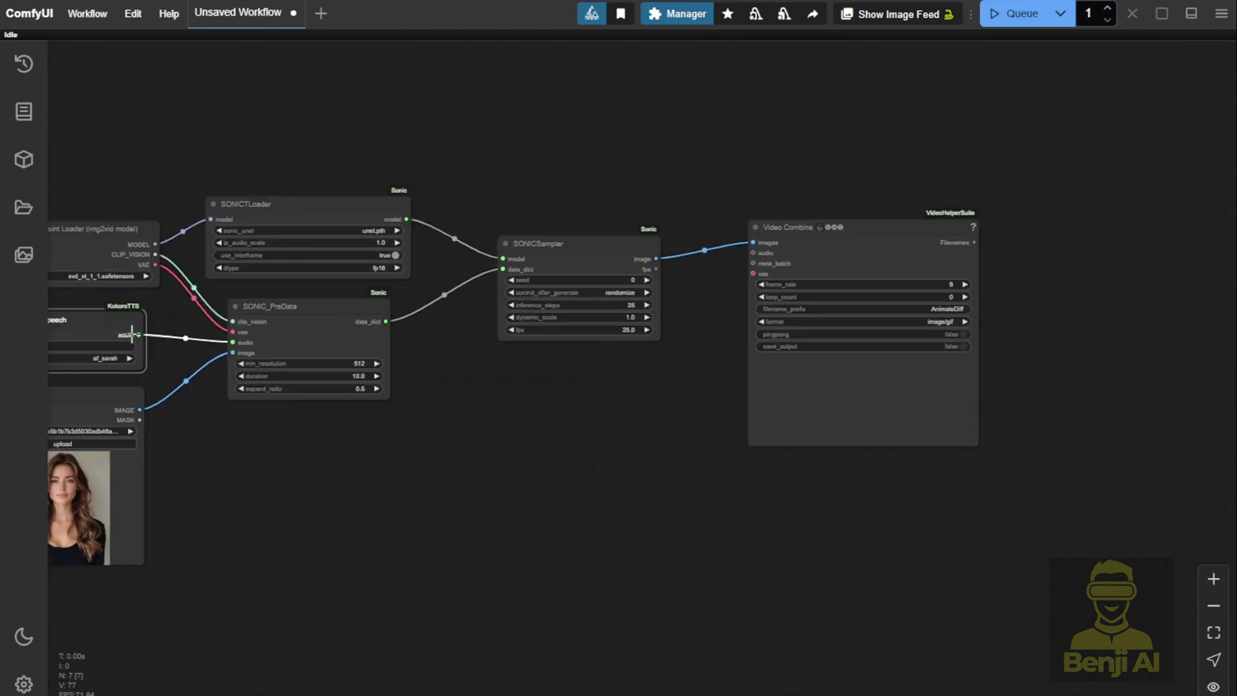
drag(138, 334, 753, 253)
Step: Drive Video Combine's frame_rate from SONICSampler's fps output
scroll(548, 246, up, 10)
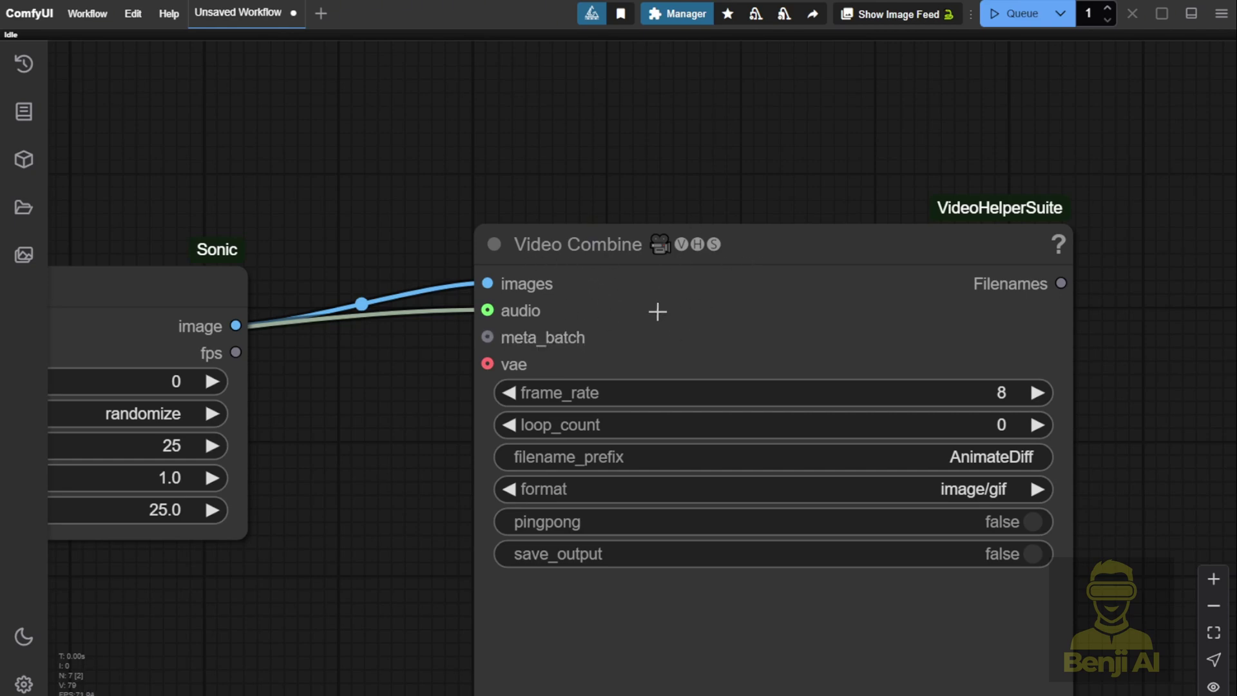
scroll(745, 572, down, 6)
scroll(677, 652, up, 9)
drag(419, 373, 872, 423)
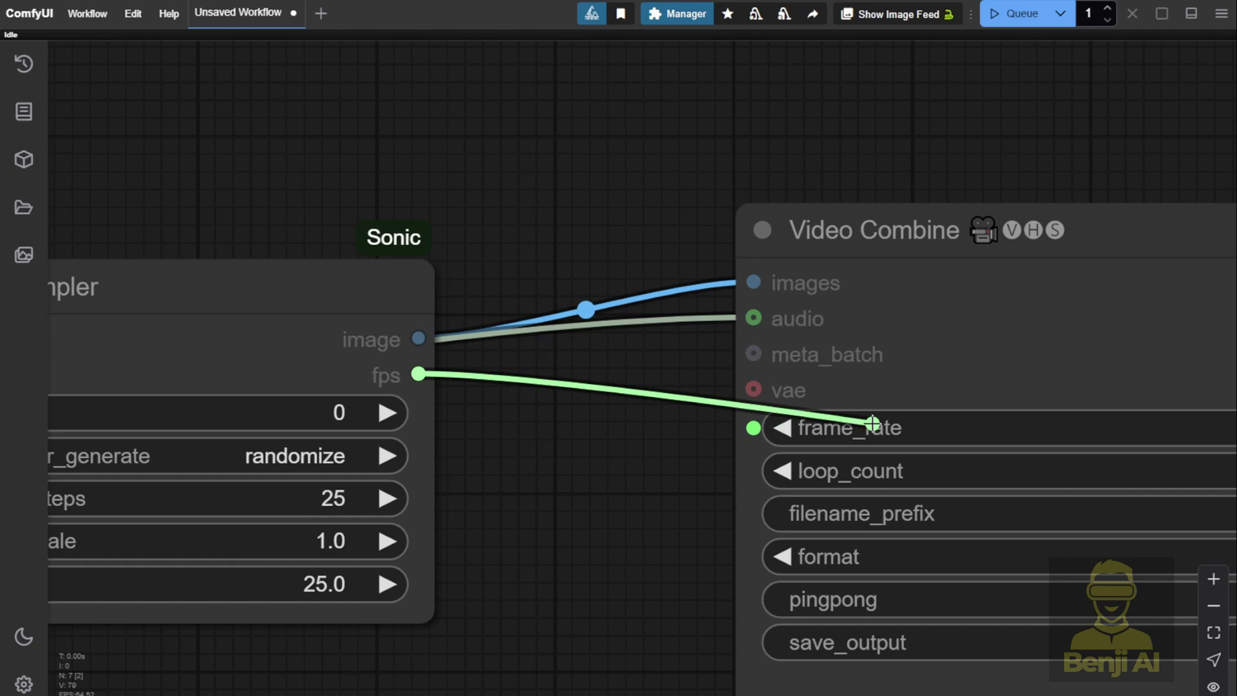
drag(873, 424, 868, 422)
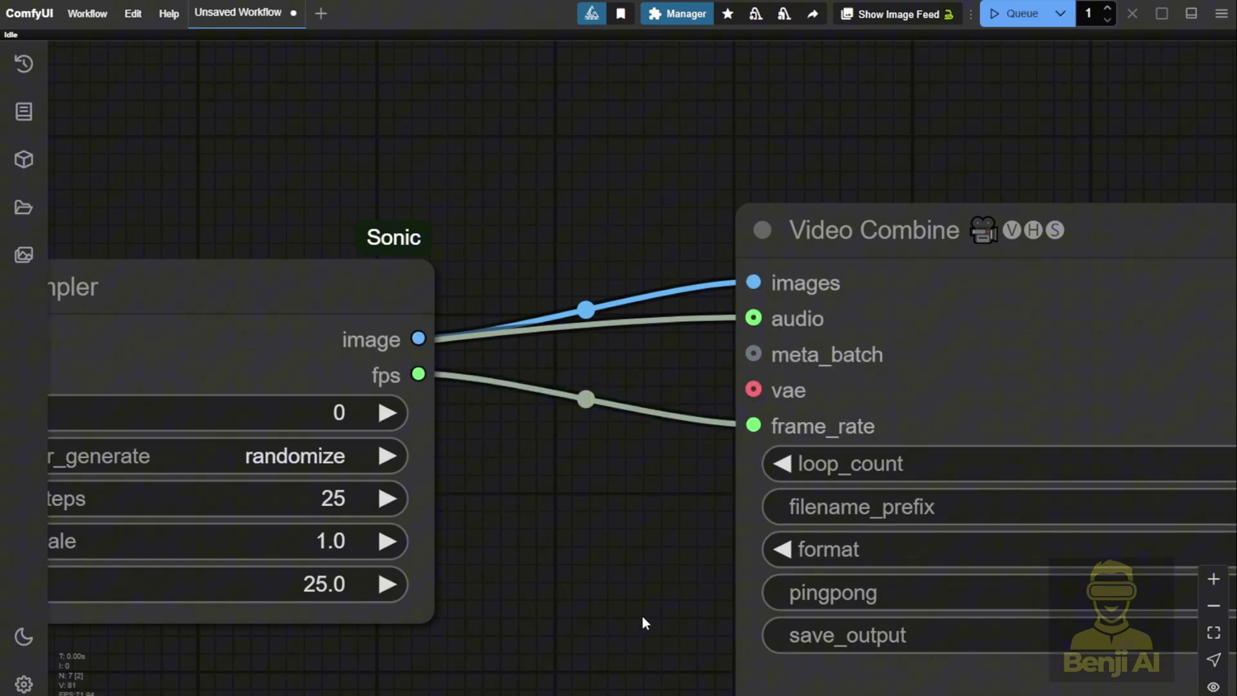
Step: Set the Video Combine format to video/h264-mp4, then zoom out to show the whole Sonic graph
scroll(643, 616, down, 2)
click(1025, 505)
click(1063, 641)
scroll(680, 380, down, 2)
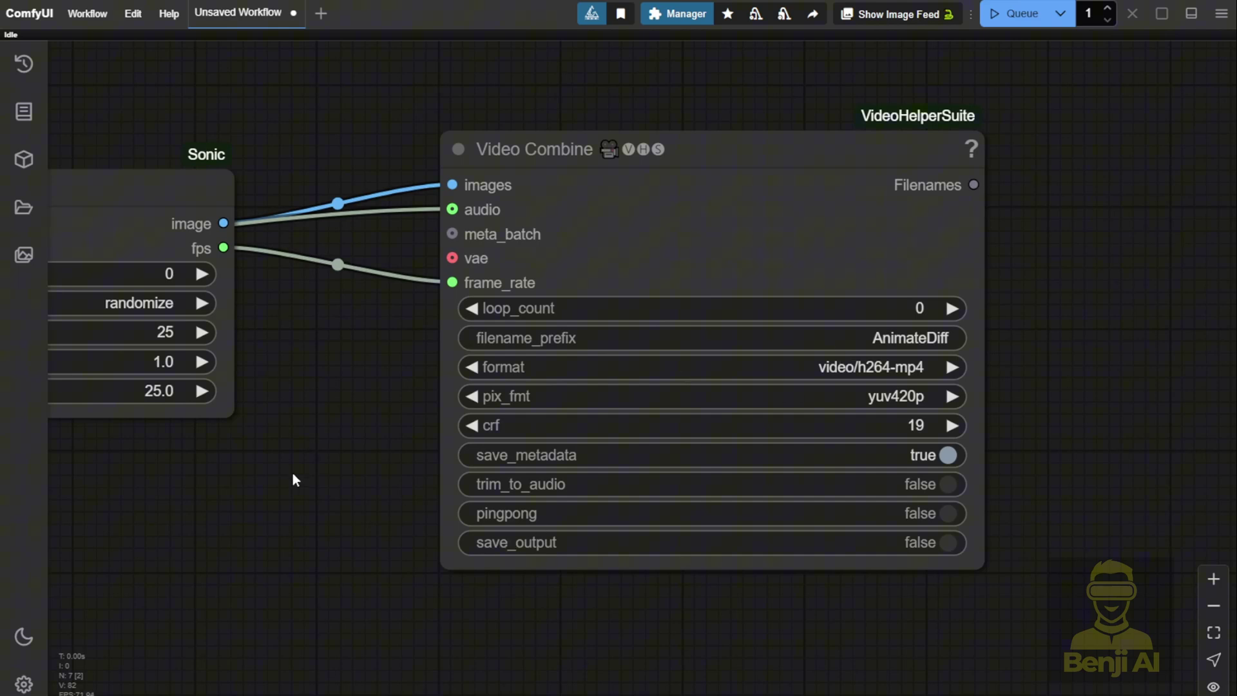
drag(292, 481, 447, 522)
scroll(445, 522, down, 5)
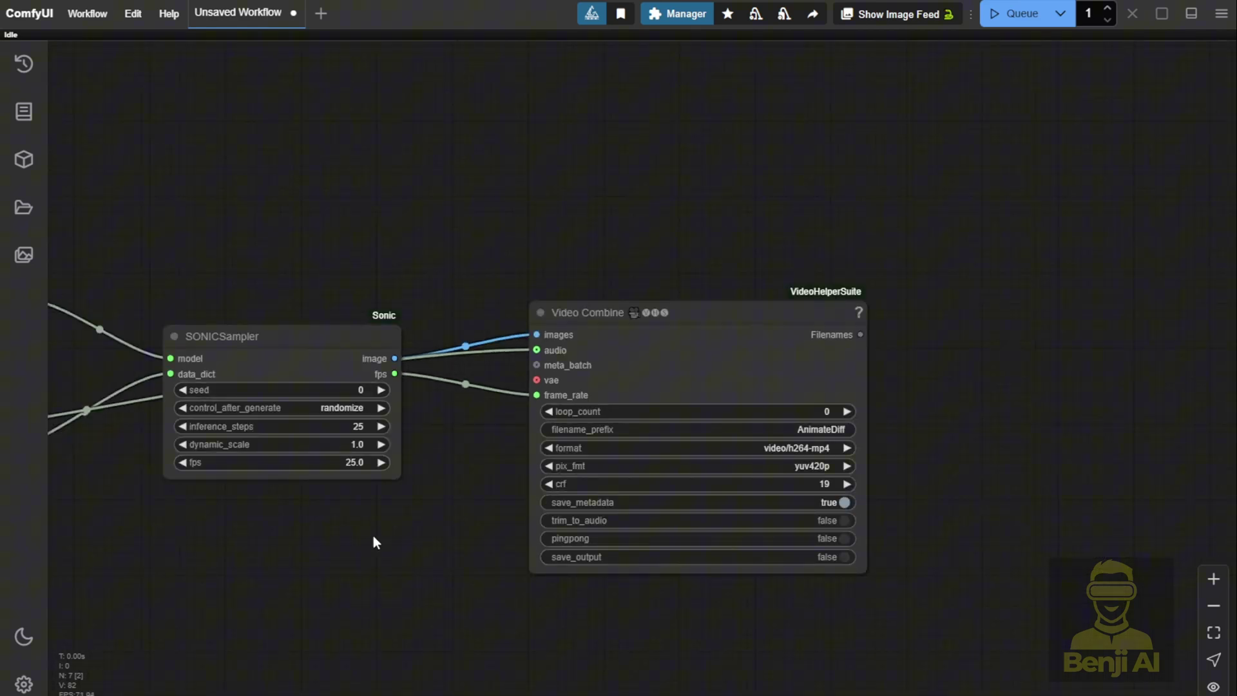
scroll(372, 543, down, 3)
drag(243, 564, 774, 445)
scroll(552, 425, up, 1)
scroll(552, 424, up, 1)
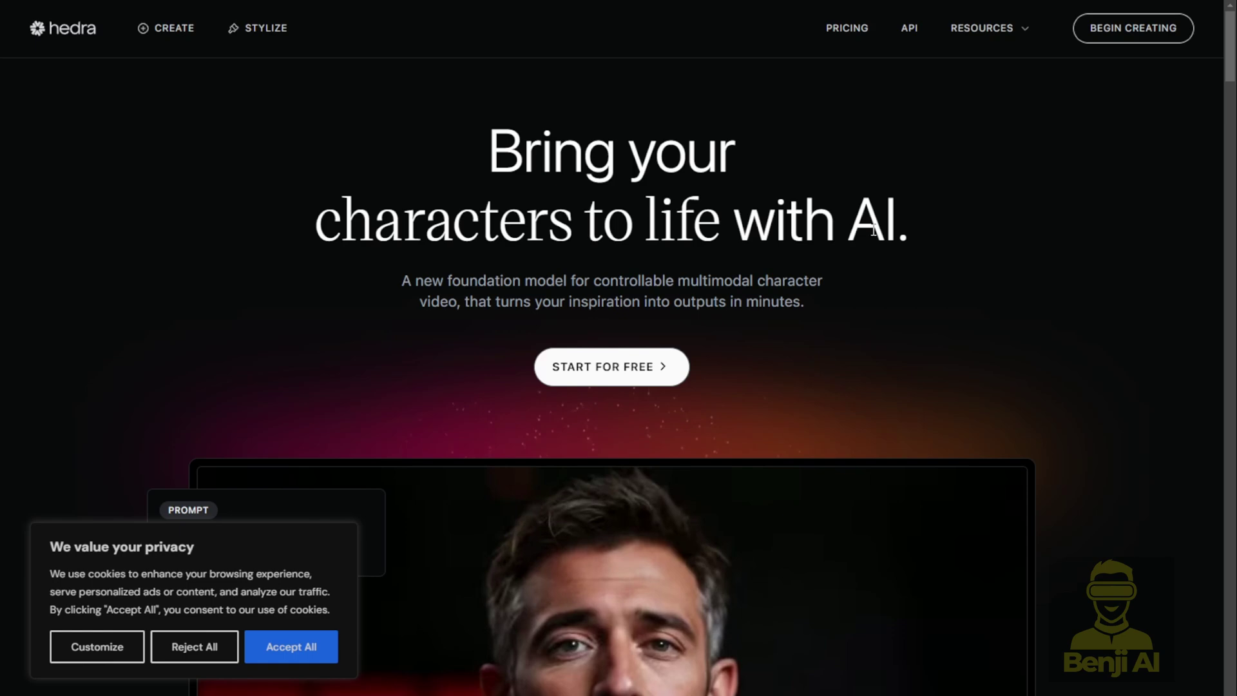
Step: Pan and zoom to keep SONICSampler and Video Combine in view as the run progresses
scroll(864, 257, down, 7)
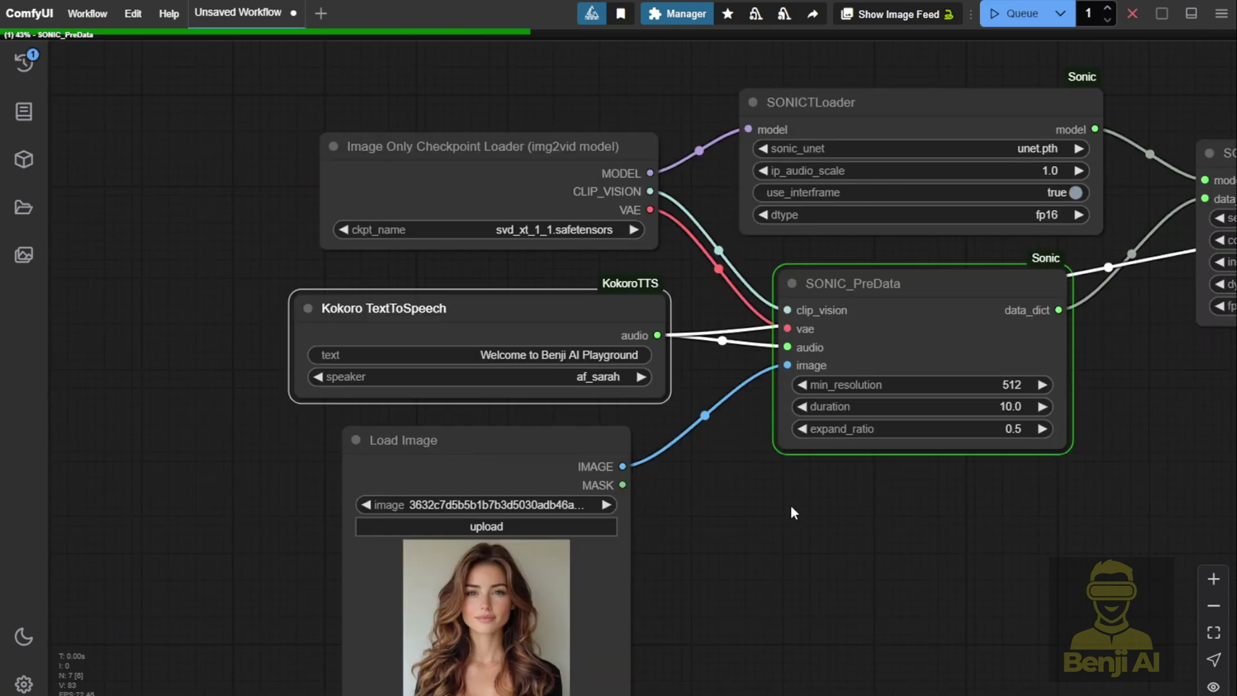
scroll(748, 561, down, 2)
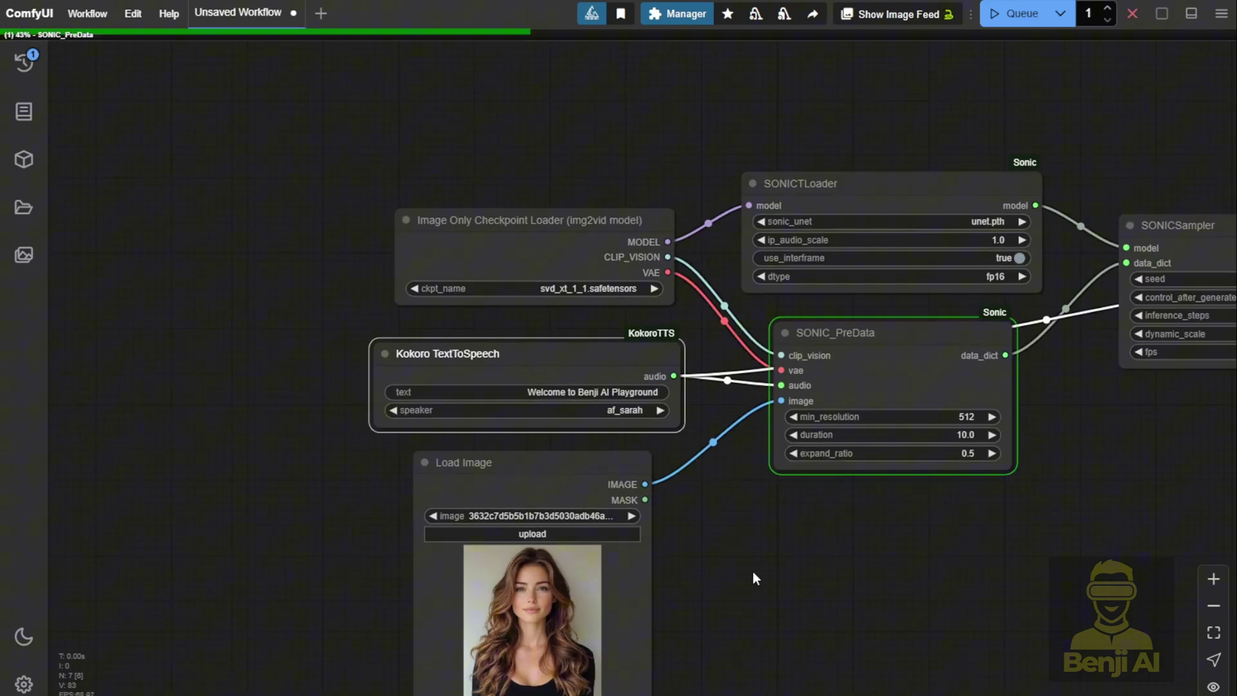
drag(754, 574, 500, 489)
scroll(315, 252, up, 3)
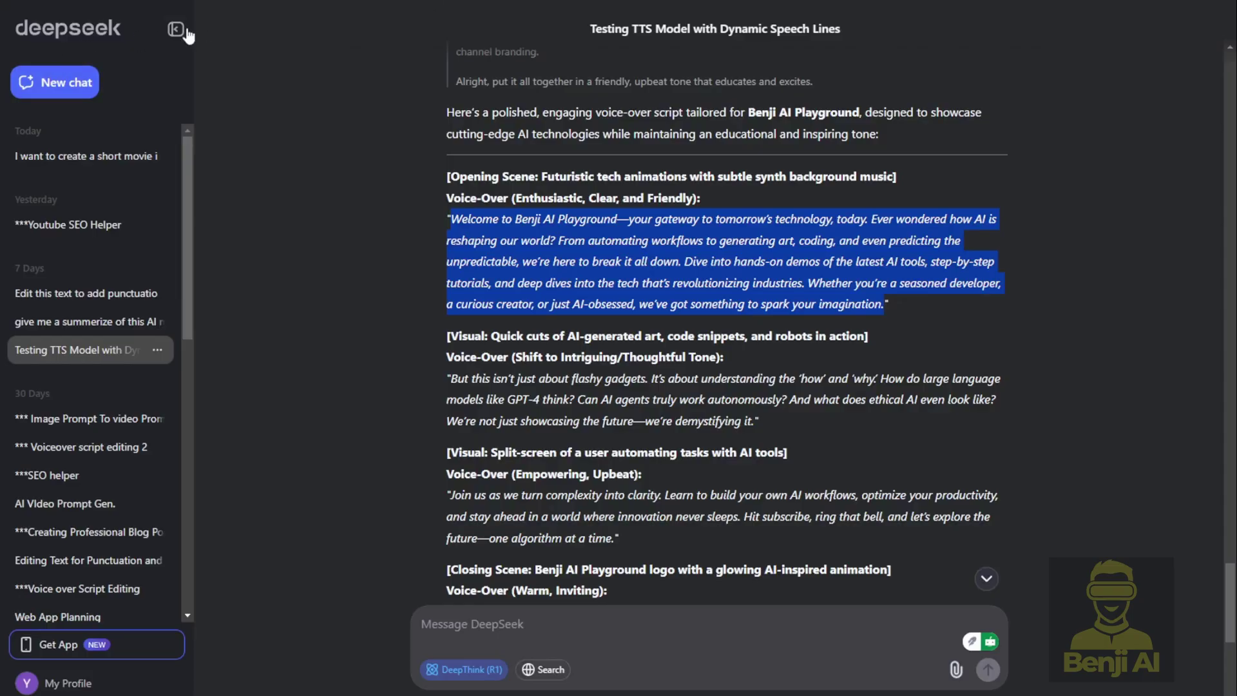
Step: Collapse DeepSeek's chat history sidebar and scroll through the Benji AI Playground voice-over script
click(175, 29)
scroll(469, 296, up, 3)
scroll(469, 303, up, 2)
scroll(468, 416, down, 4)
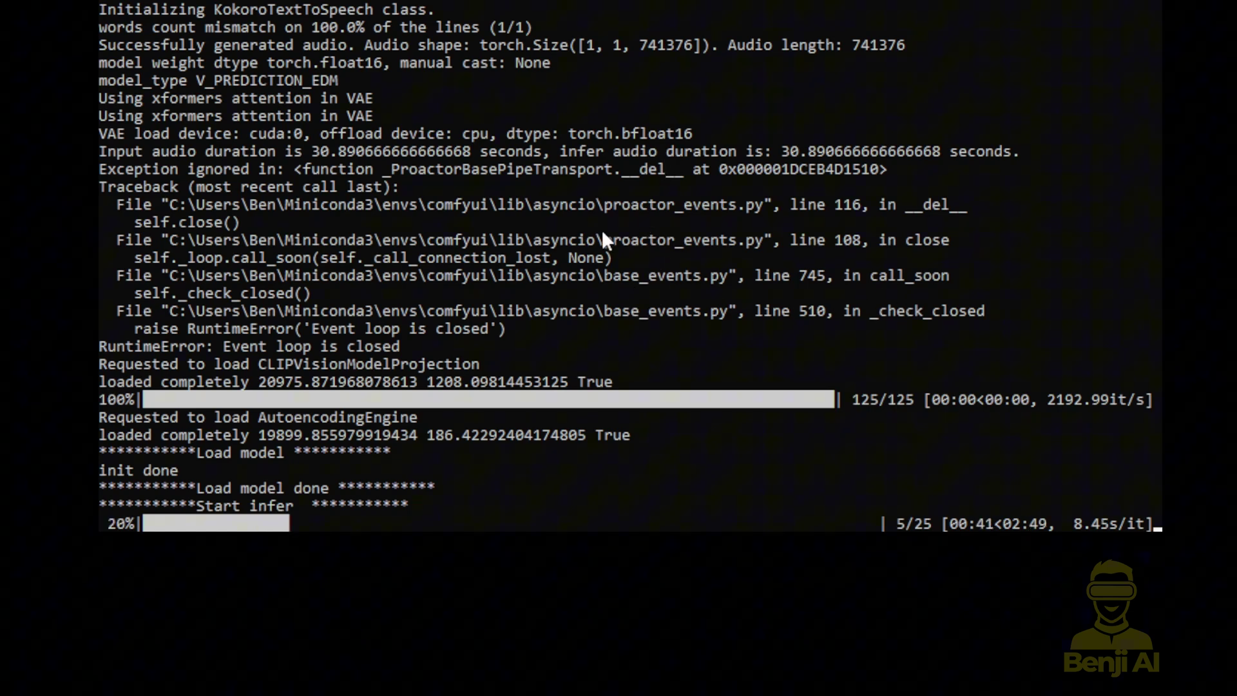
Step: Scroll through the ComfyUI console log to follow the Kokoro audio and Sonic inference progress
scroll(598, 234, up, 2)
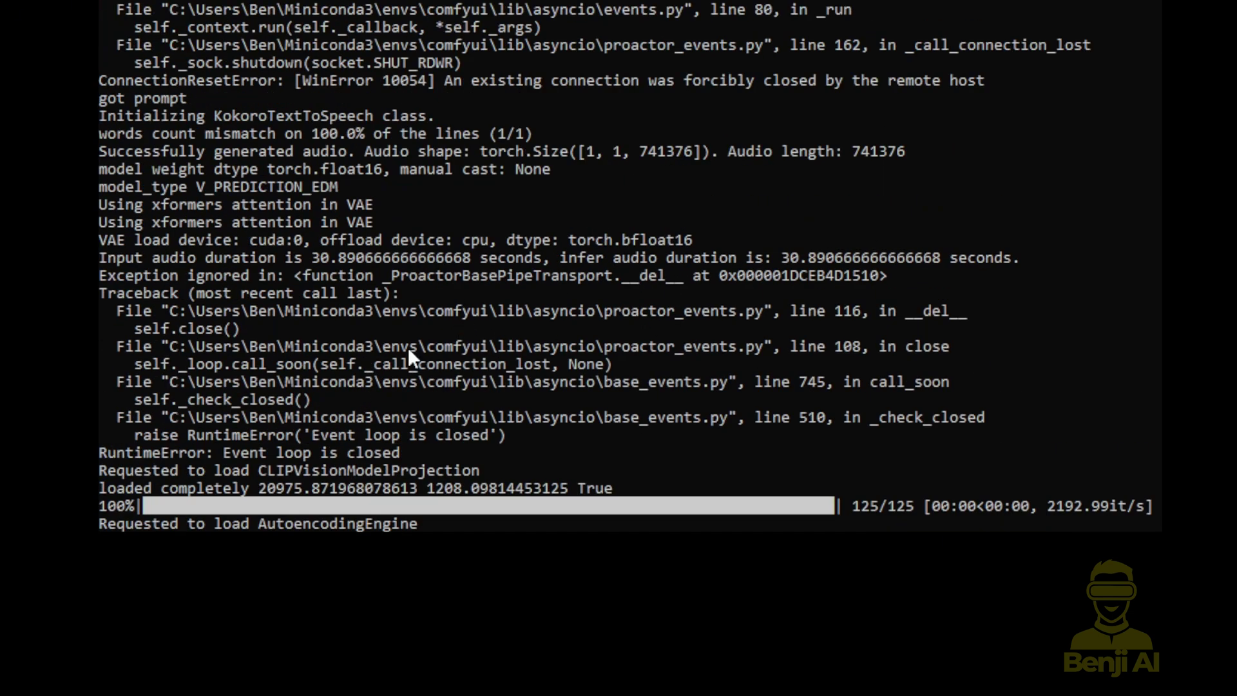
scroll(361, 258, down, 6)
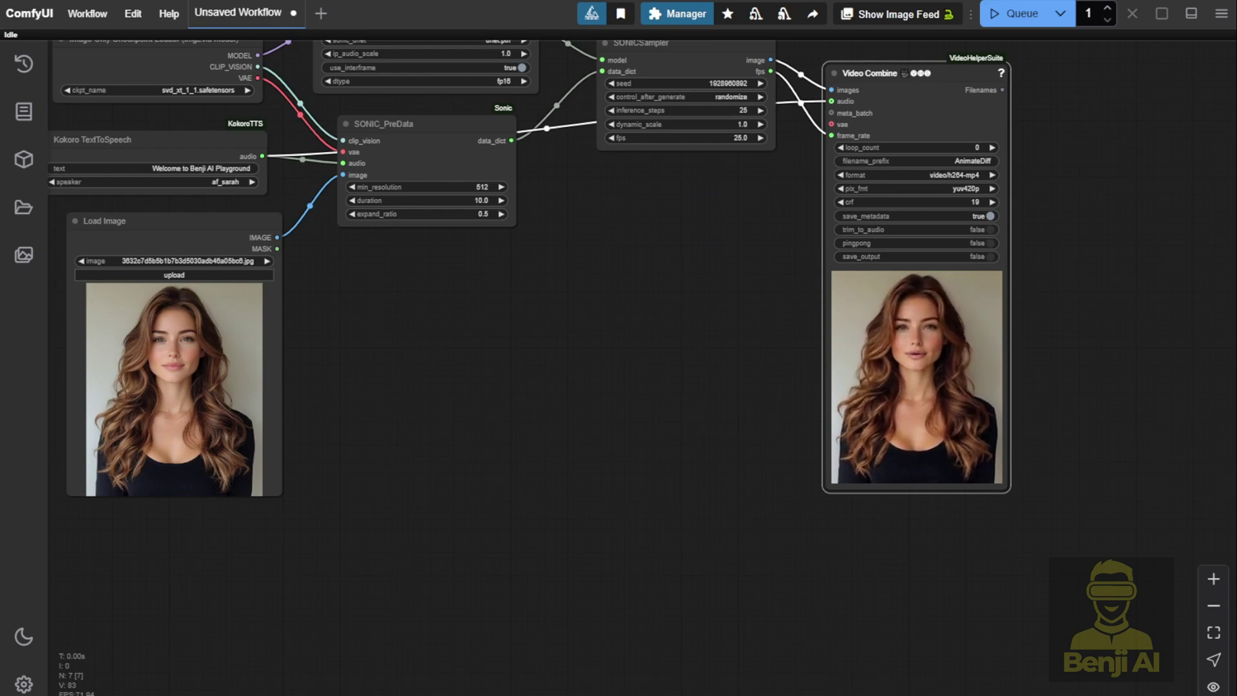
Step: Move the Load Image portrait node beside the Video Combine output
scroll(674, 254, up, 2)
drag(674, 254, 726, 227)
scroll(726, 228, down, 5)
drag(227, 268, 511, 317)
scroll(947, 254, up, 9)
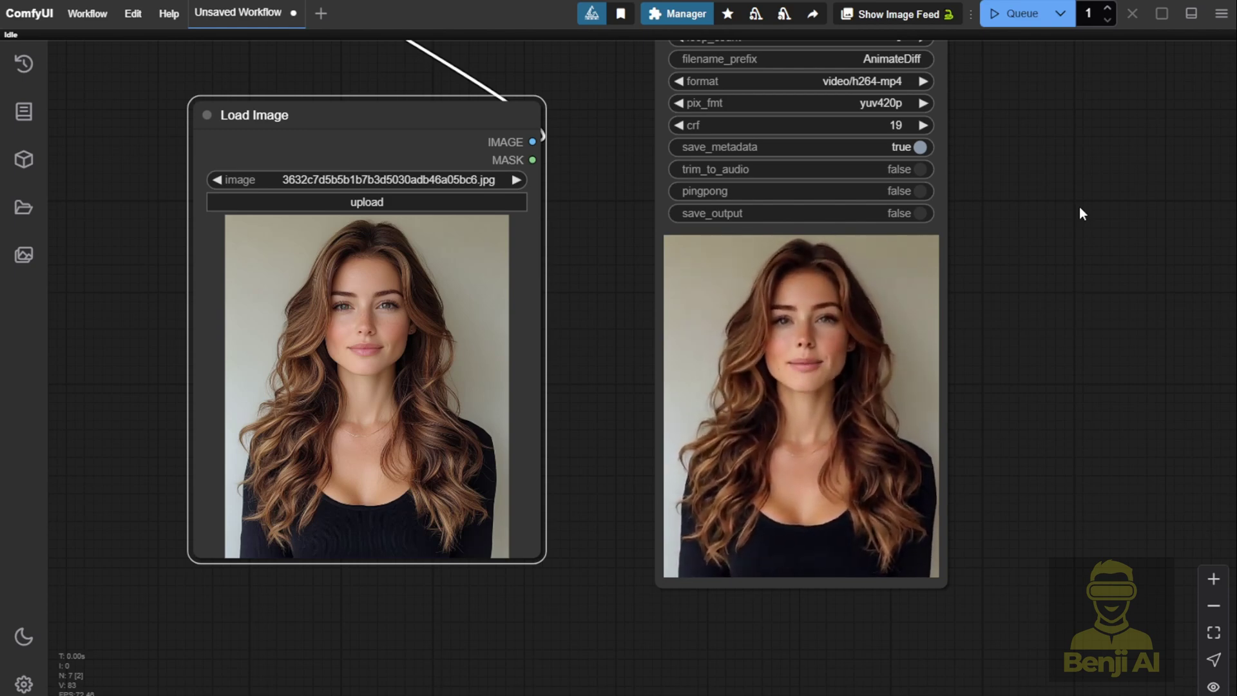
Step: Frame both nodes and align Load Image with the output to compare portrait and lip-synced video
scroll(1047, 342, up, 5)
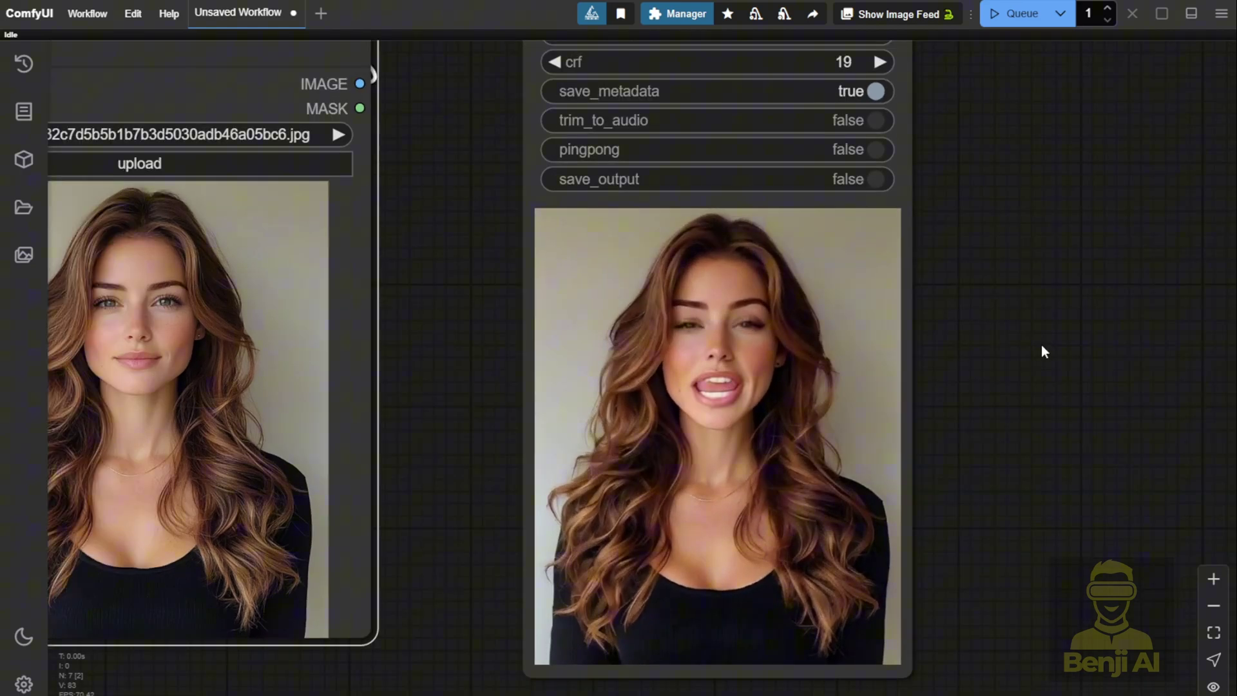
drag(596, 471, 323, 491)
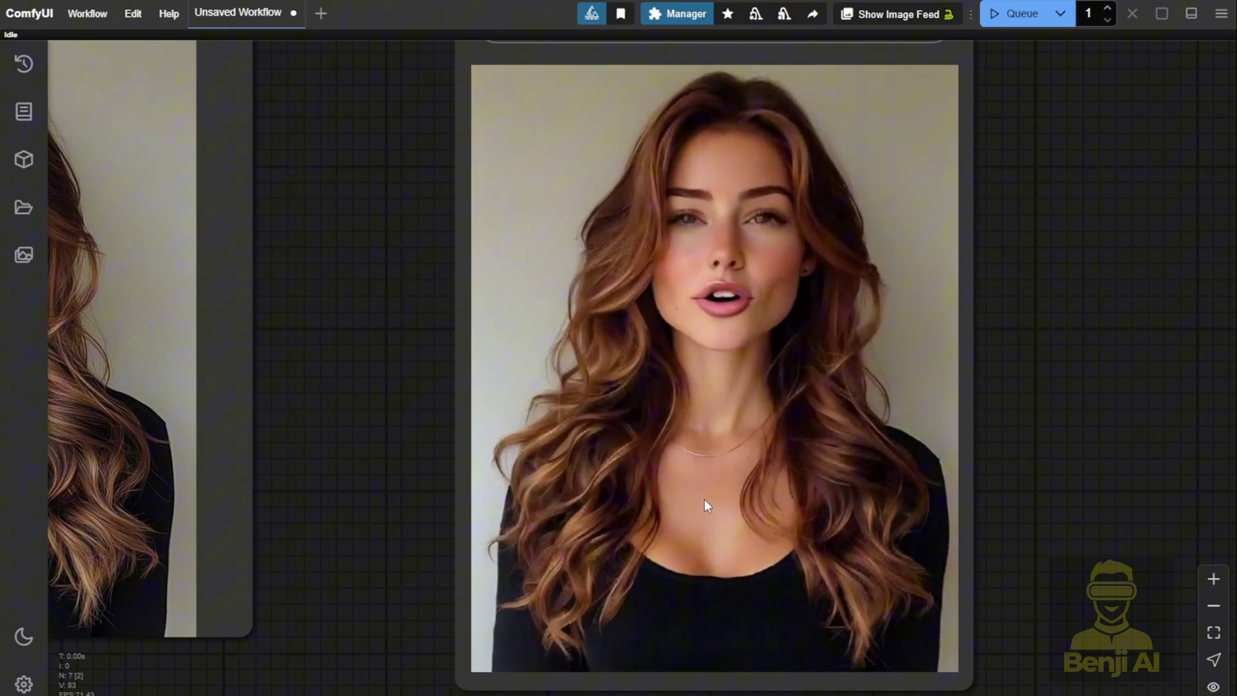
scroll(308, 360, down, 2)
drag(308, 353, 517, 409)
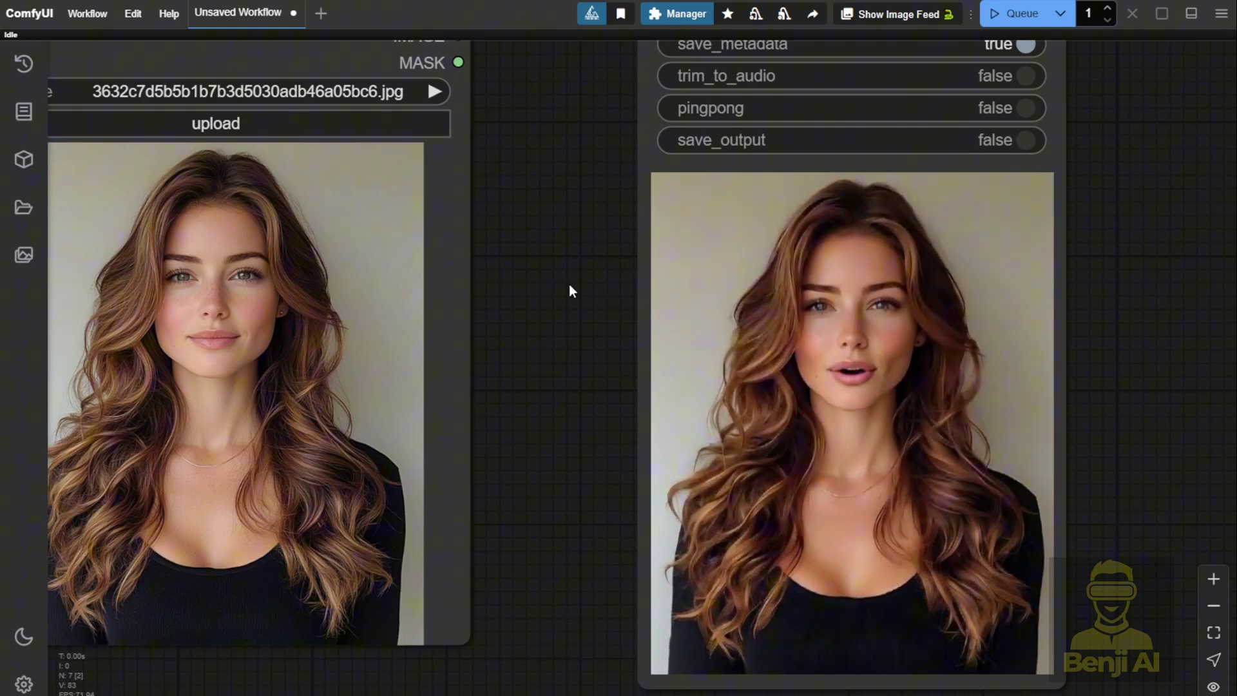
scroll(570, 291, down, 2)
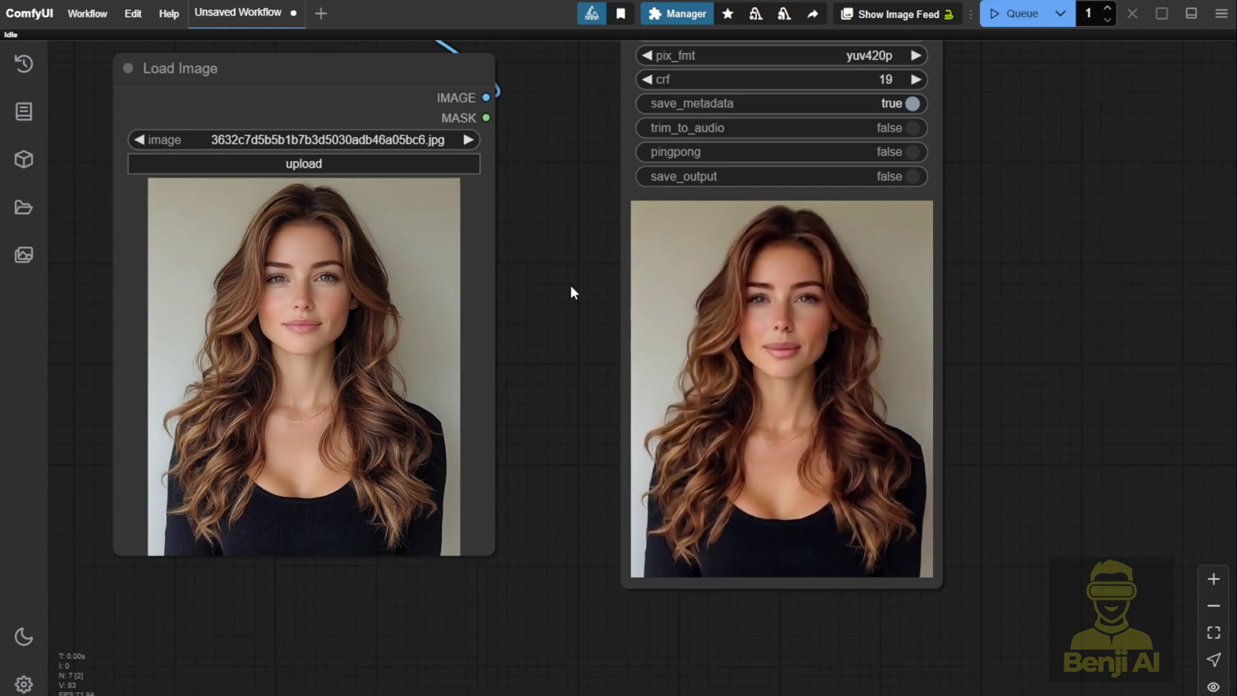
scroll(571, 288, down, 2)
drag(577, 282, 597, 391)
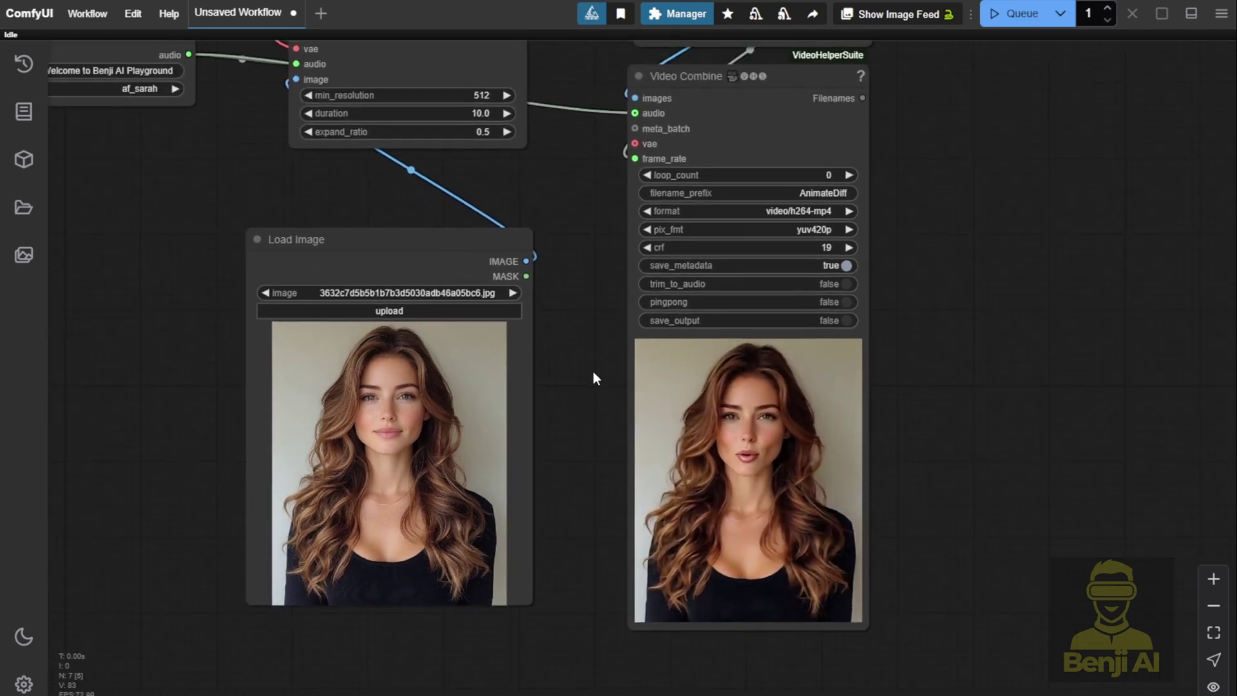
drag(588, 381, 588, 341)
scroll(579, 348, up, 2)
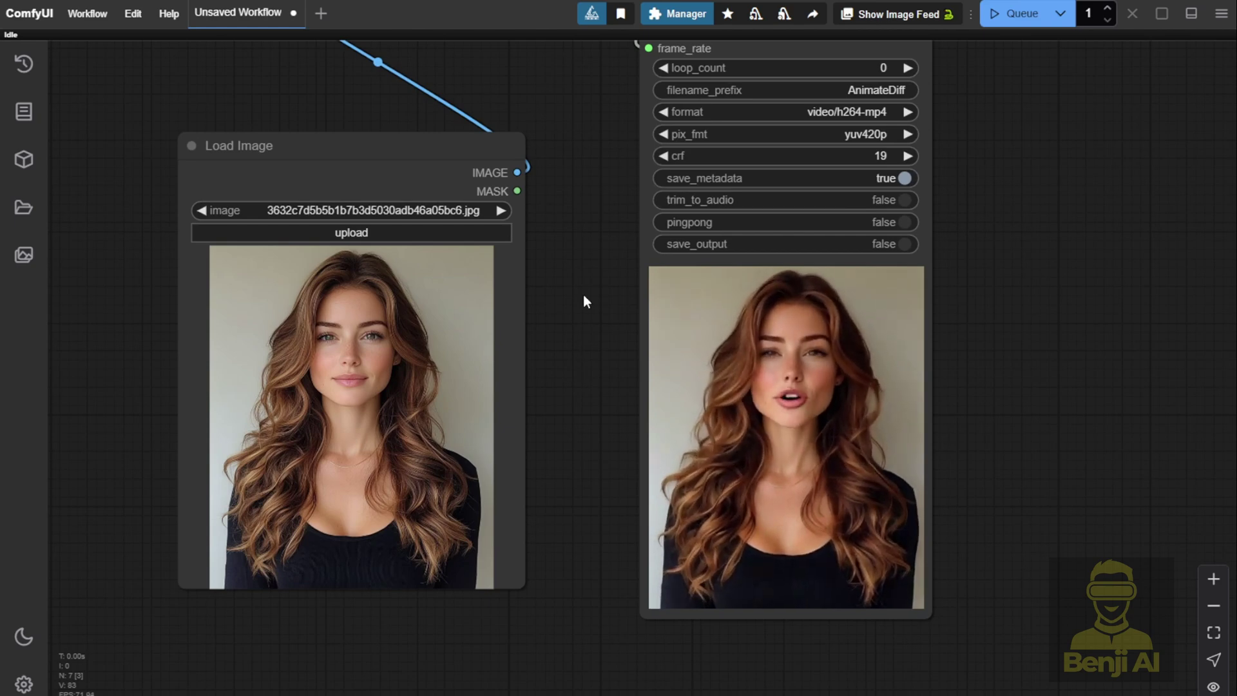
drag(464, 145, 465, 165)
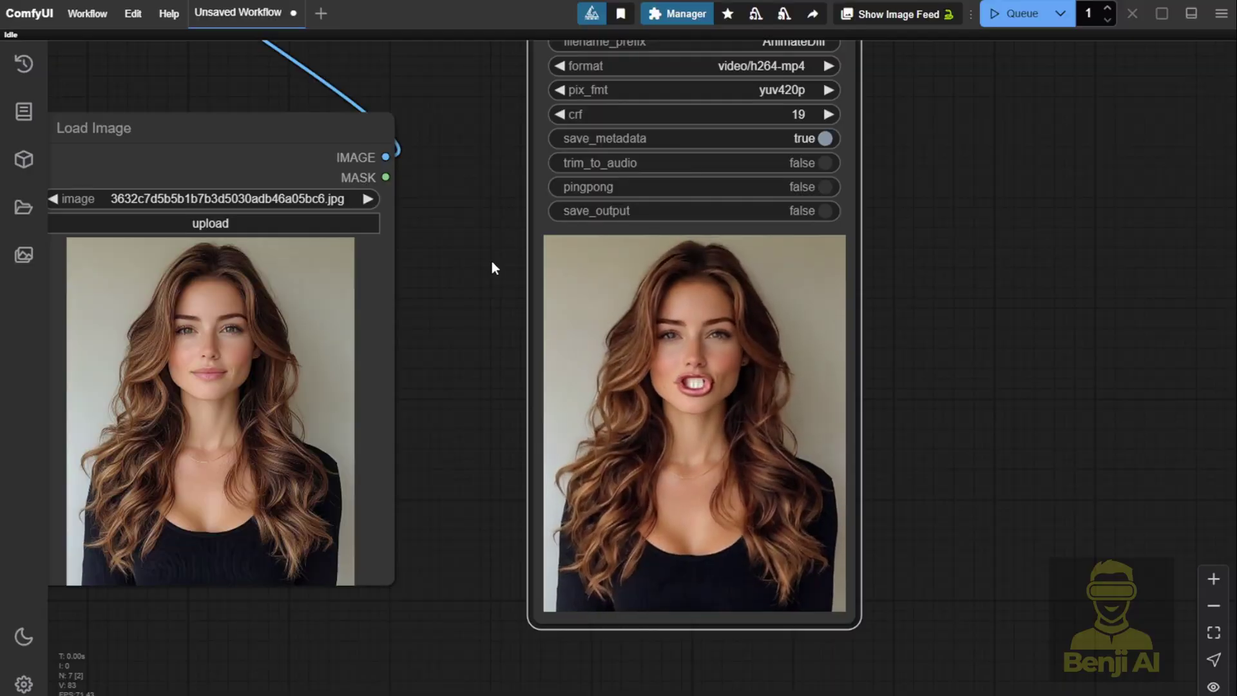
Step: Move Load Image back to the left and place Video Combine right of SONICSampler
scroll(445, 290, down, 2)
drag(447, 292, 615, 292)
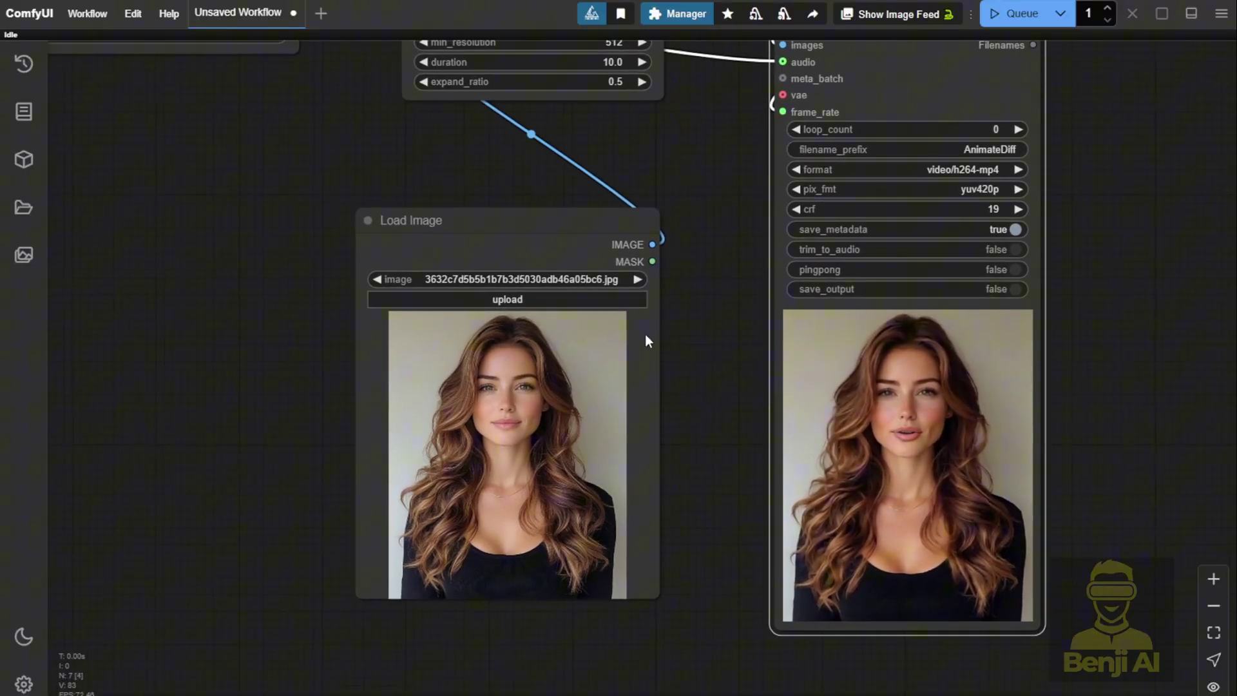
scroll(615, 292, down, 2)
drag(547, 249, 342, 145)
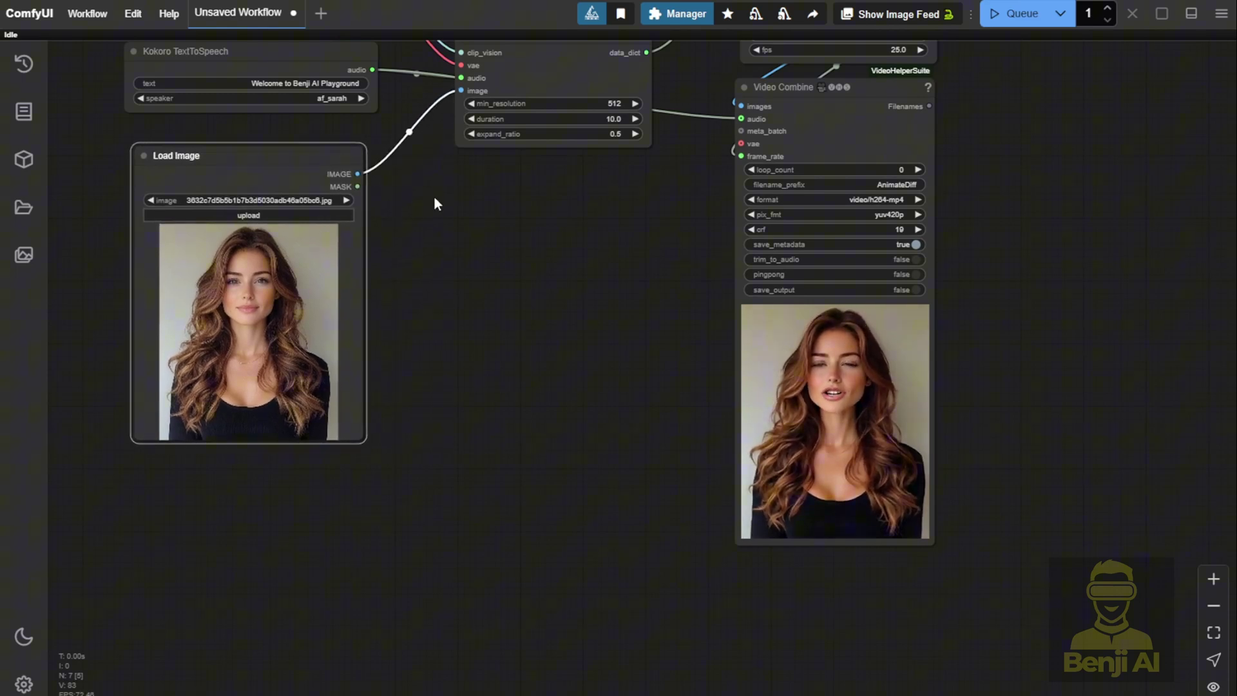
drag(606, 238, 515, 404)
drag(641, 335, 885, 194)
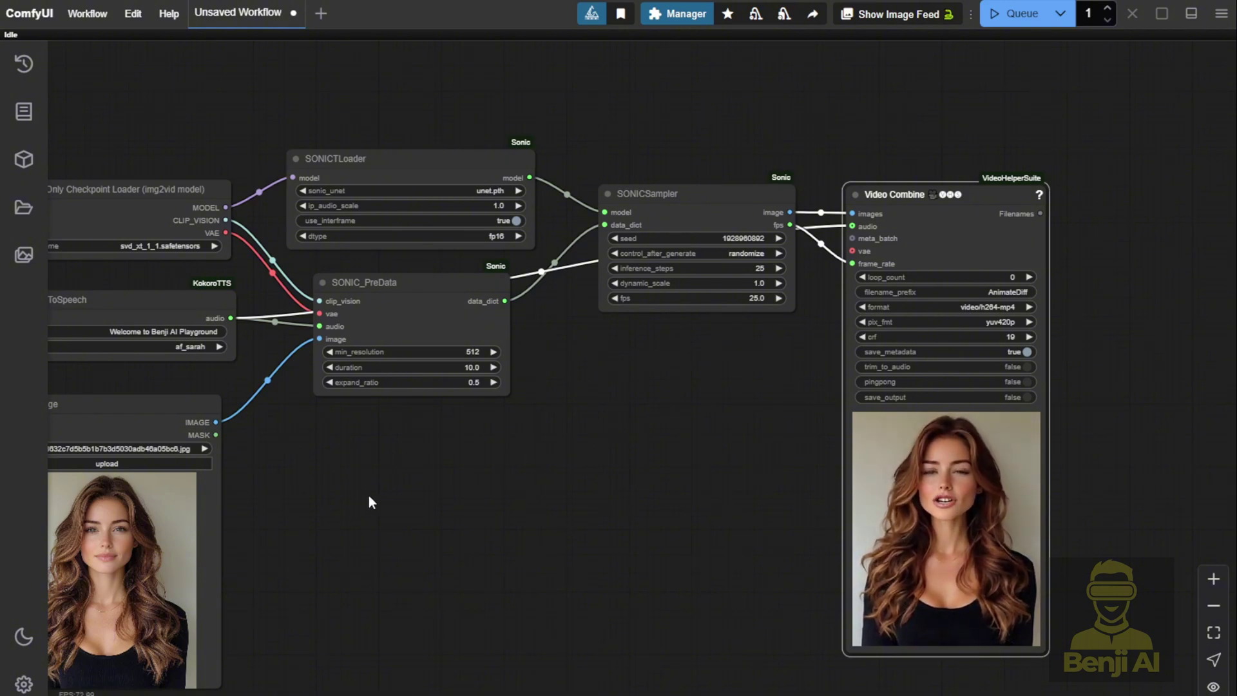
Step: Center the workflow in view and nudge the Load Image node into position
drag(370, 496, 438, 414)
mouse_move(248, 334)
mouse_down()
mouse_move(276, 324)
mouse_move(261, 329)
mouse_up()
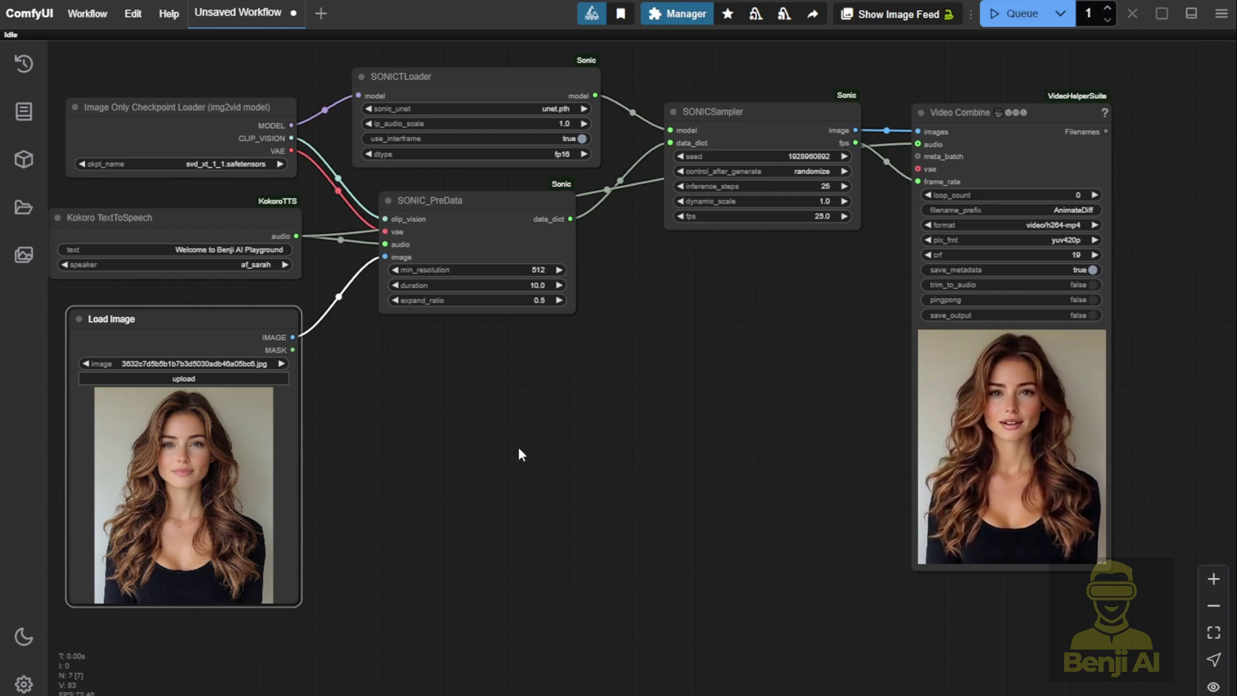
drag(771, 444, 596, 415)
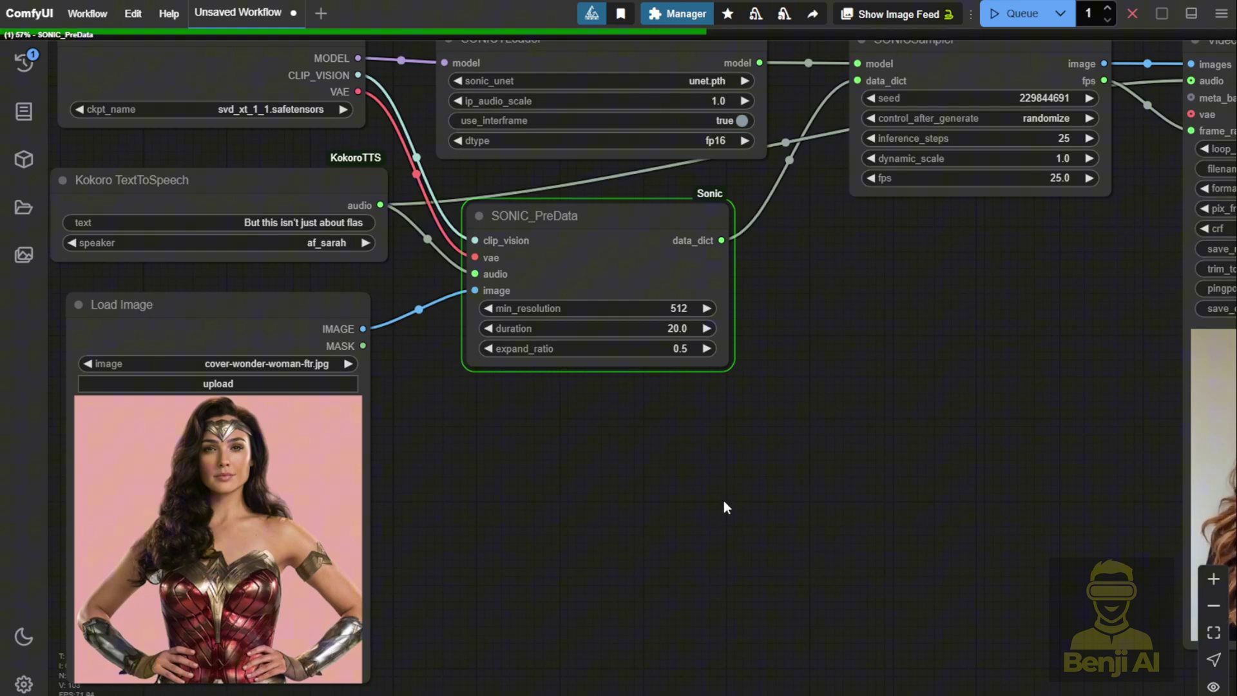
scroll(729, 496, down, 2)
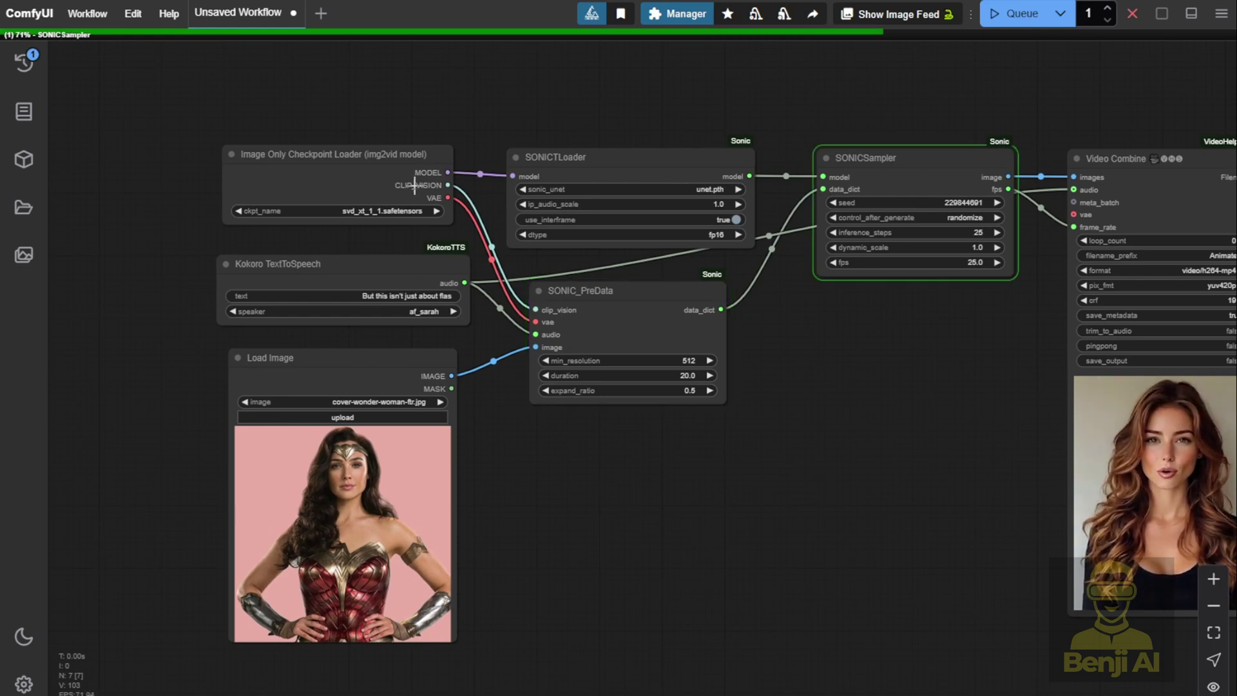
drag(406, 154, 409, 159)
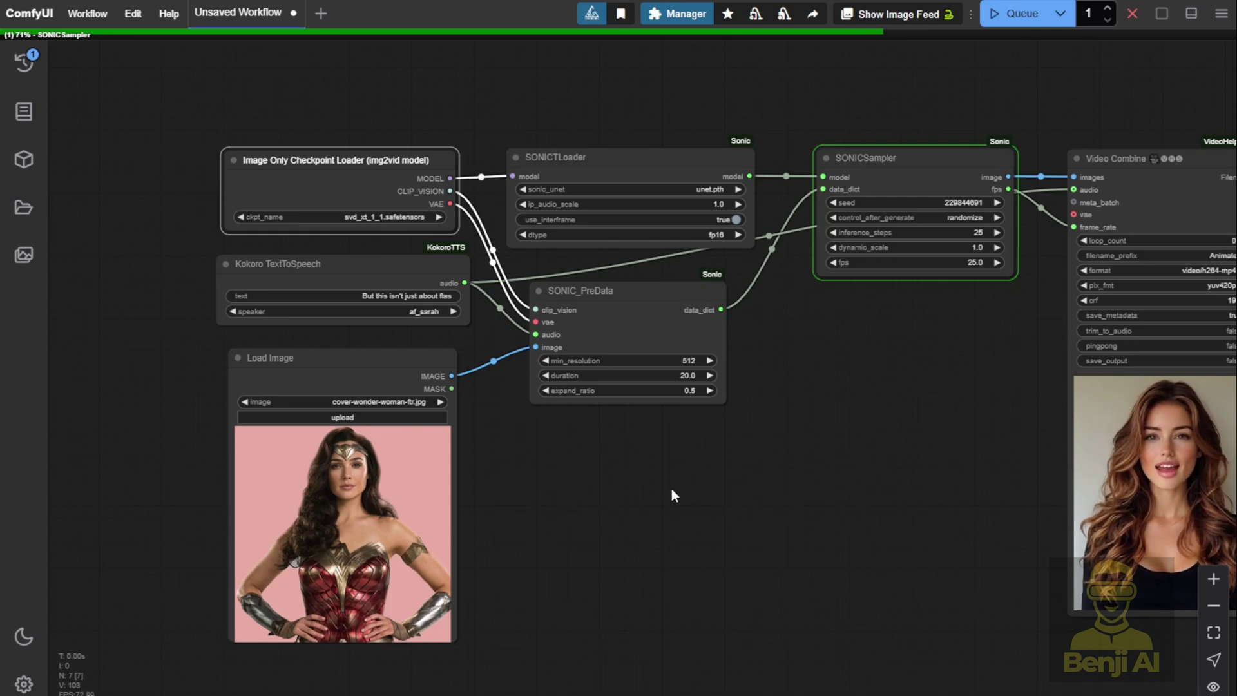
drag(671, 497, 576, 458)
scroll(601, 455, up, 1)
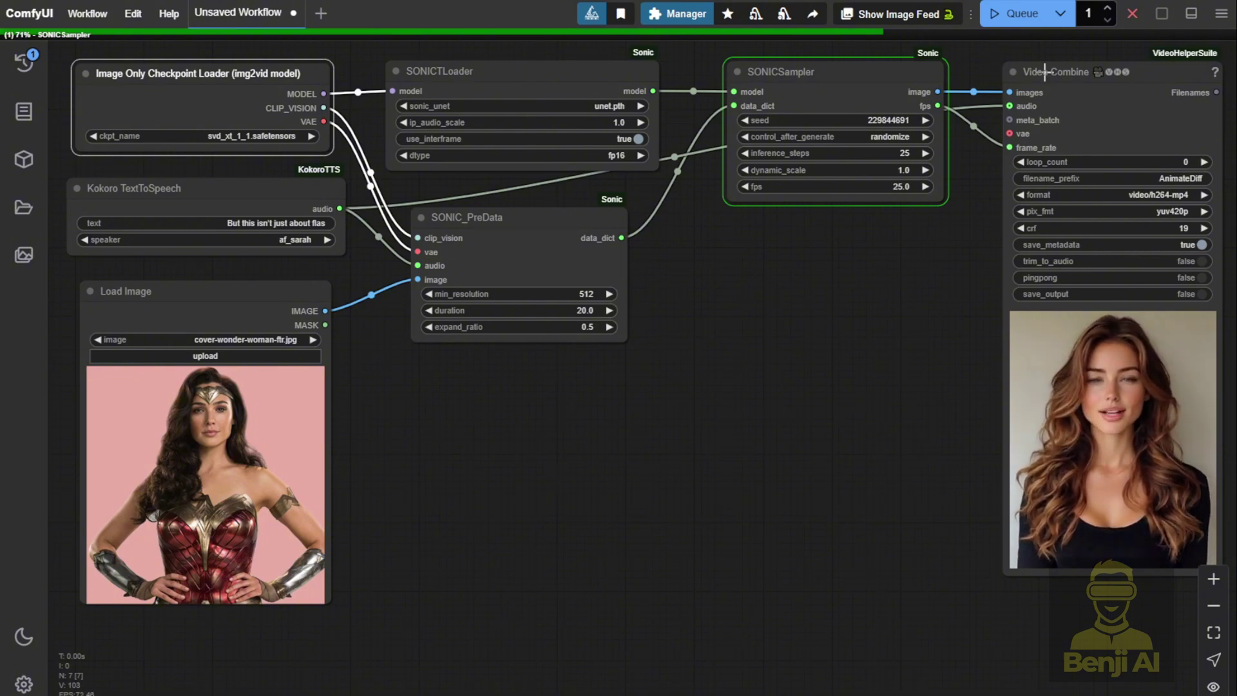
drag(1046, 71, 1042, 68)
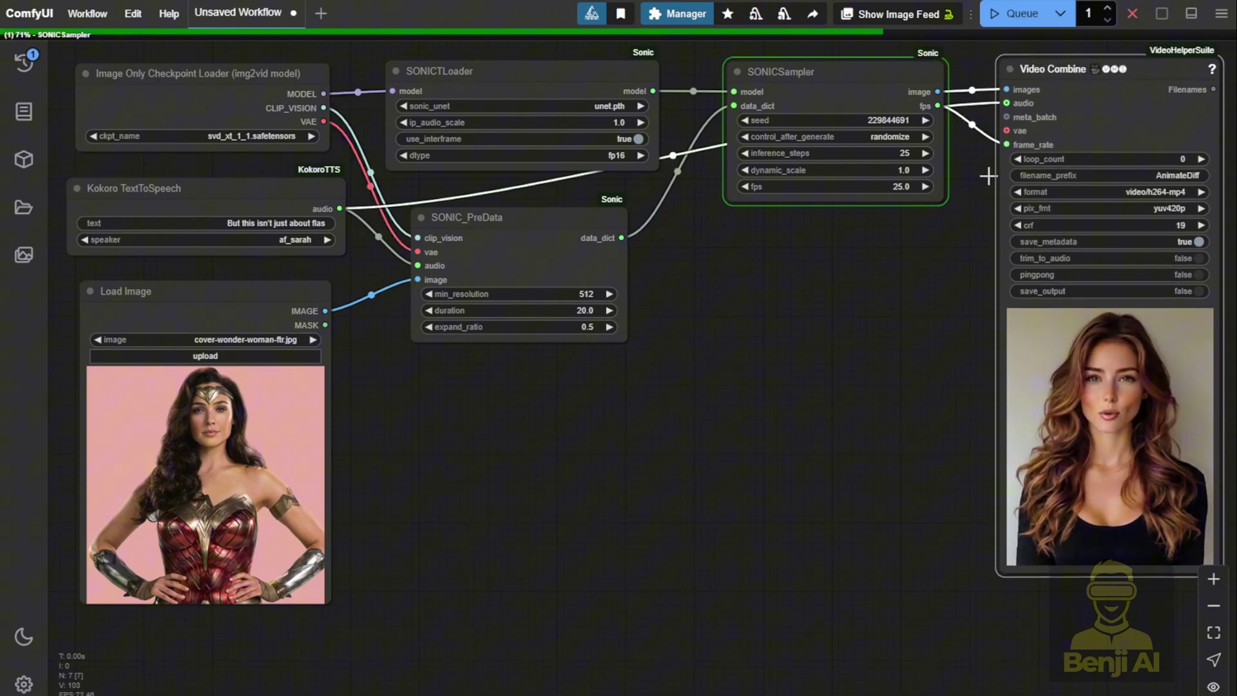
drag(863, 288, 848, 293)
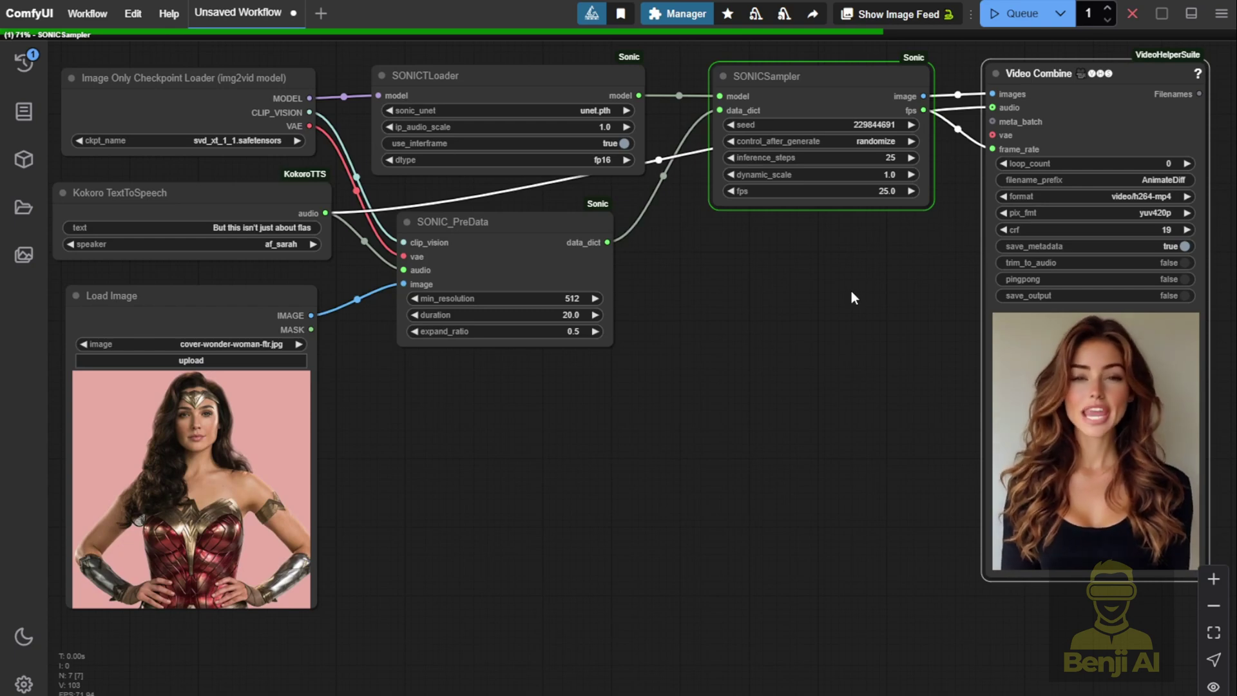
drag(286, 202, 293, 201)
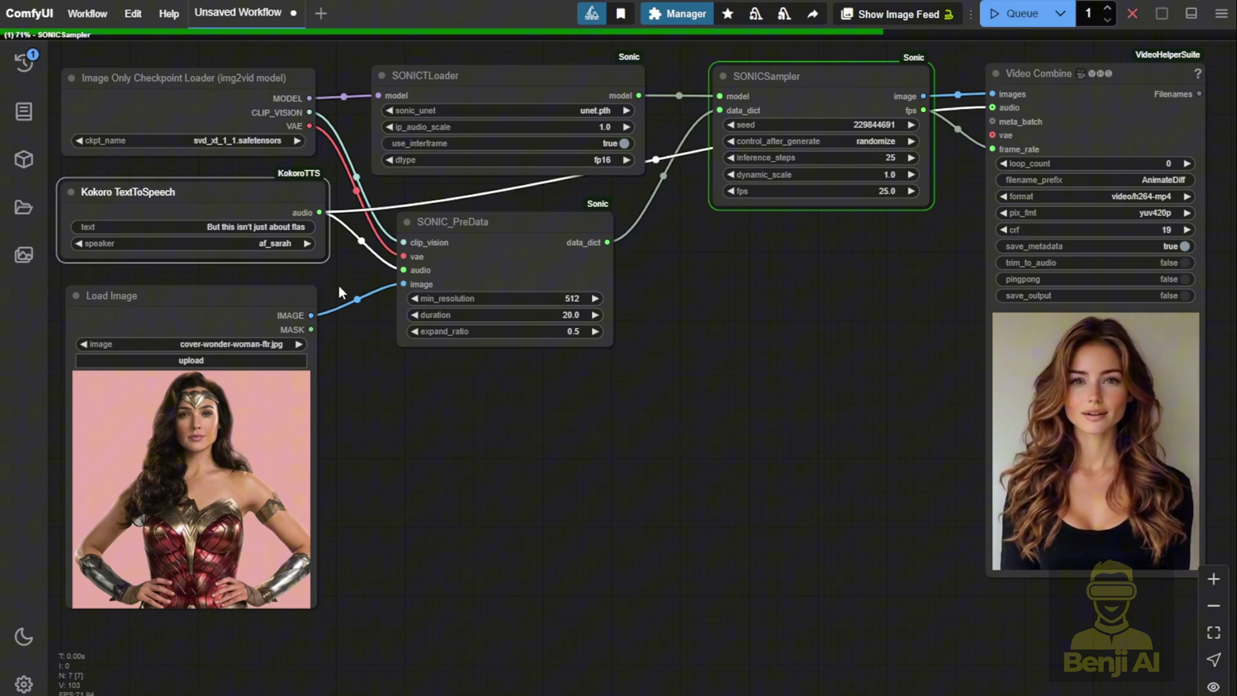
scroll(681, 377, up, 3)
scroll(681, 379, down, 3)
scroll(478, 489, up, 5)
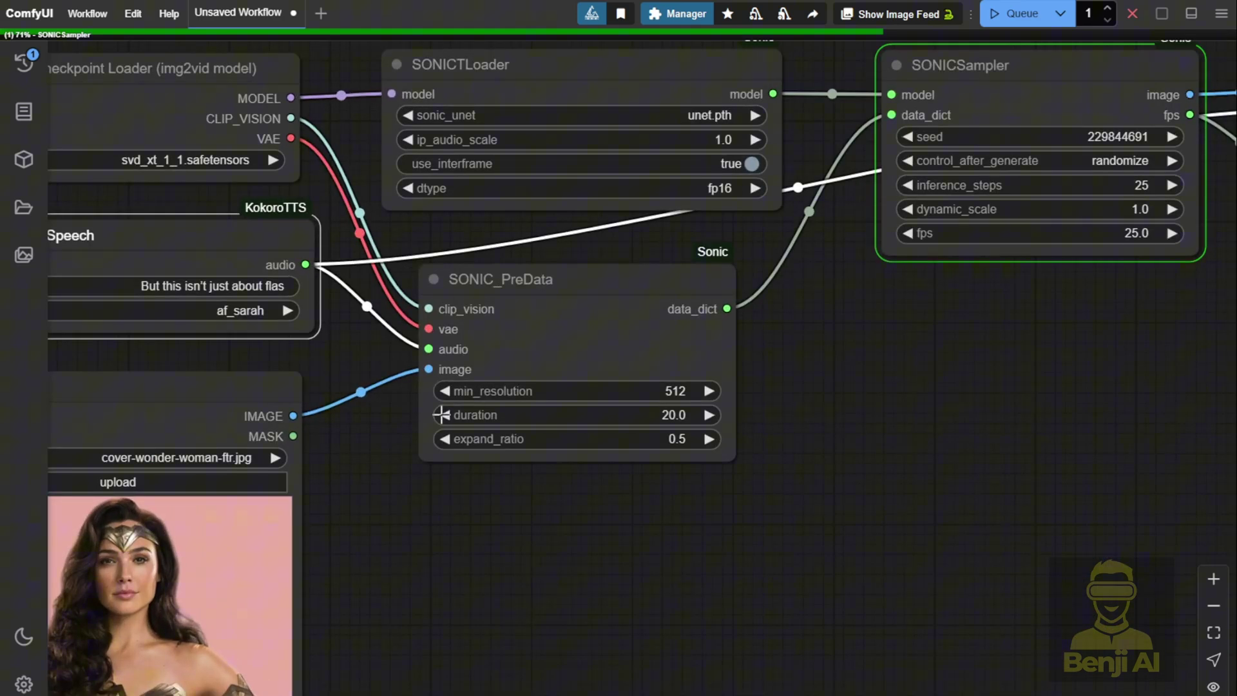
scroll(568, 406, up, 3)
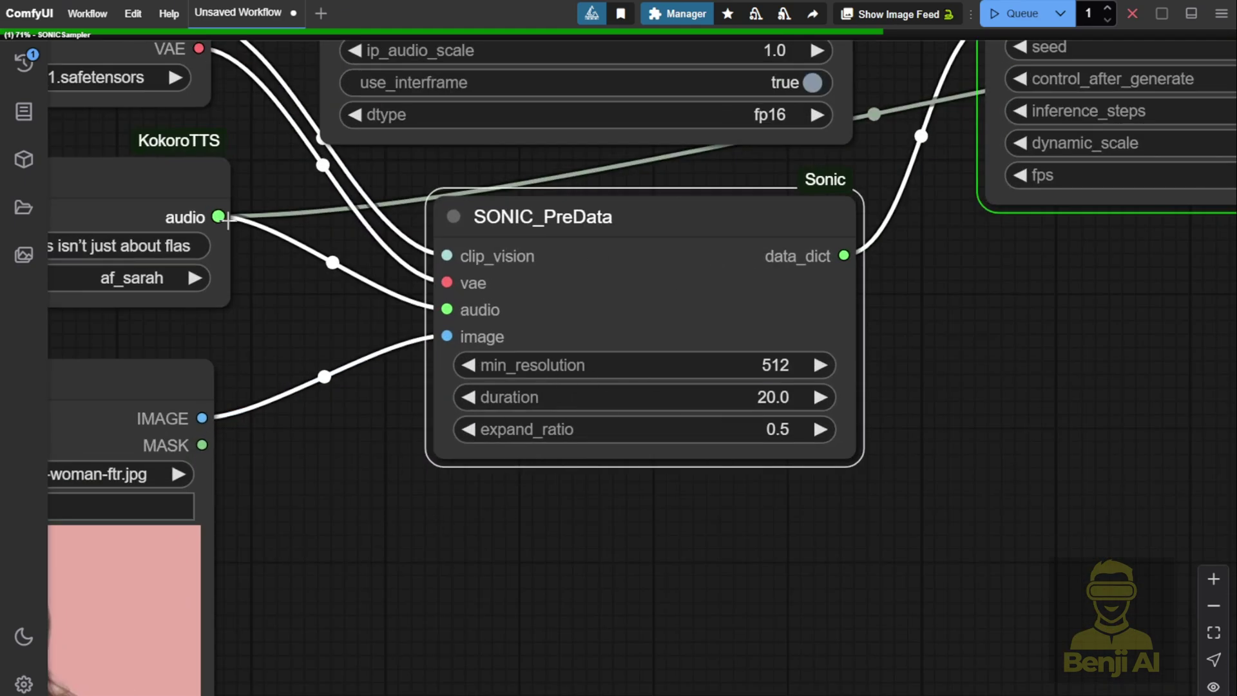
scroll(477, 572, right, 3)
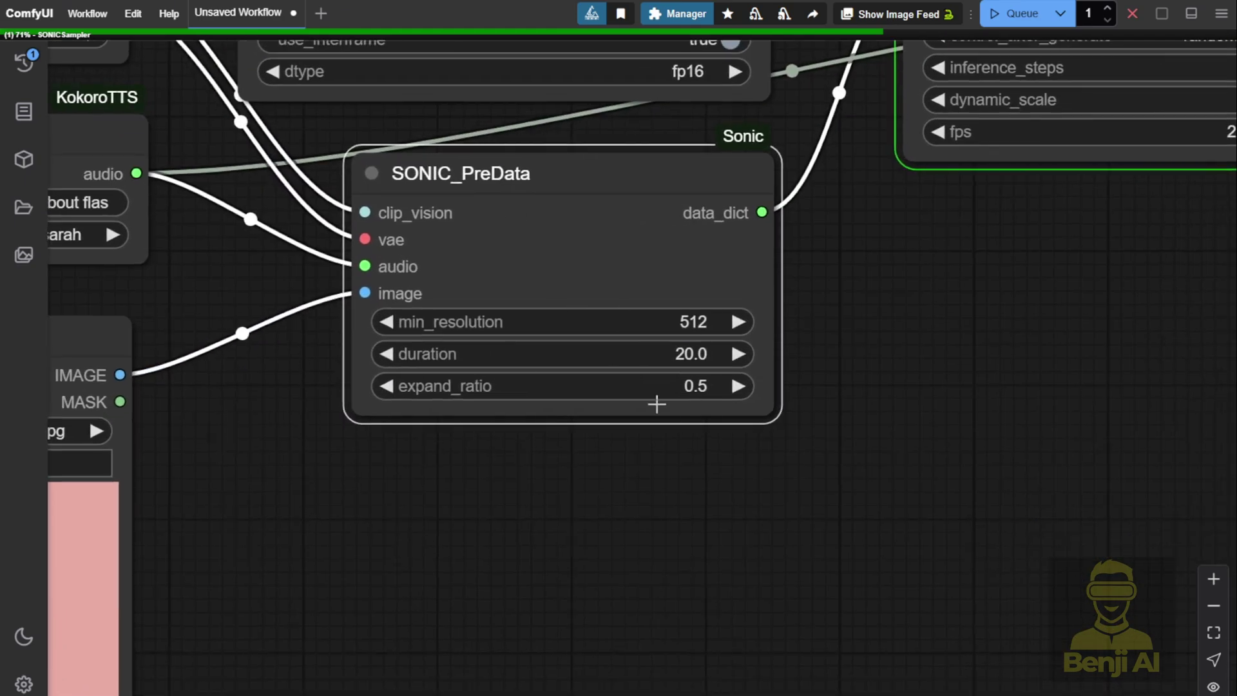
scroll(656, 404, down, 6)
Step: Select the Kokoro TextToSpeech node and zoom out to watch the whole workflow while the run continues
scroll(643, 407, right, 3)
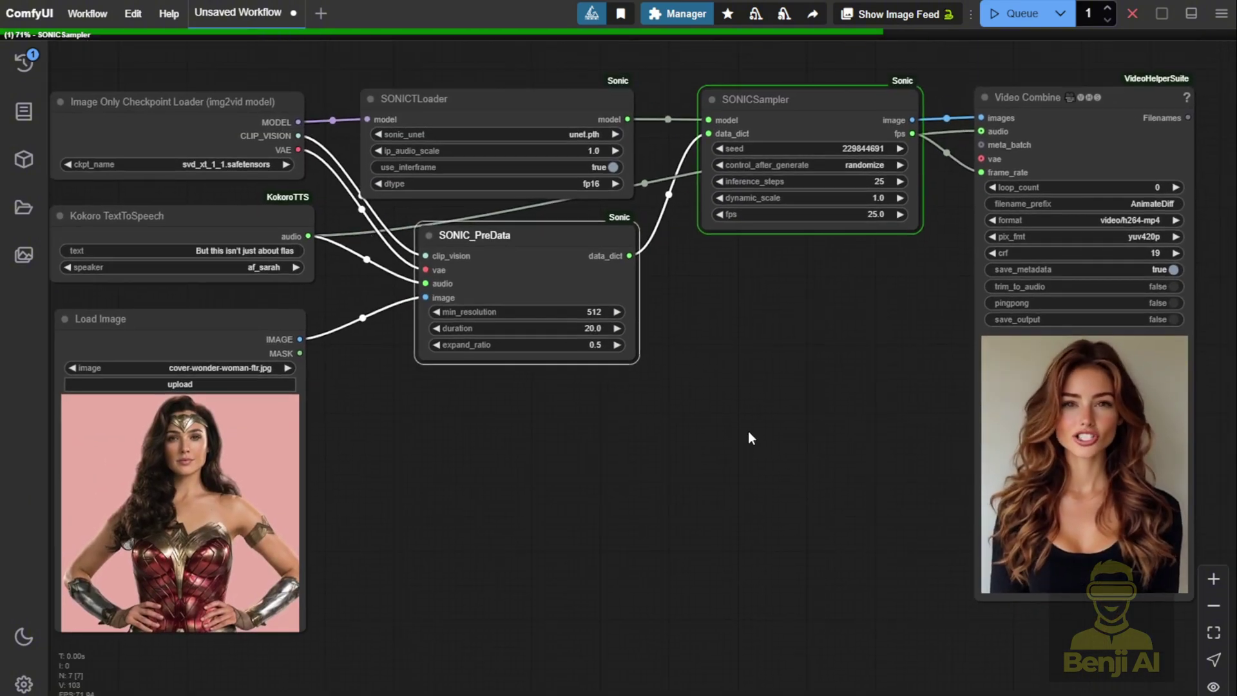
click(253, 278)
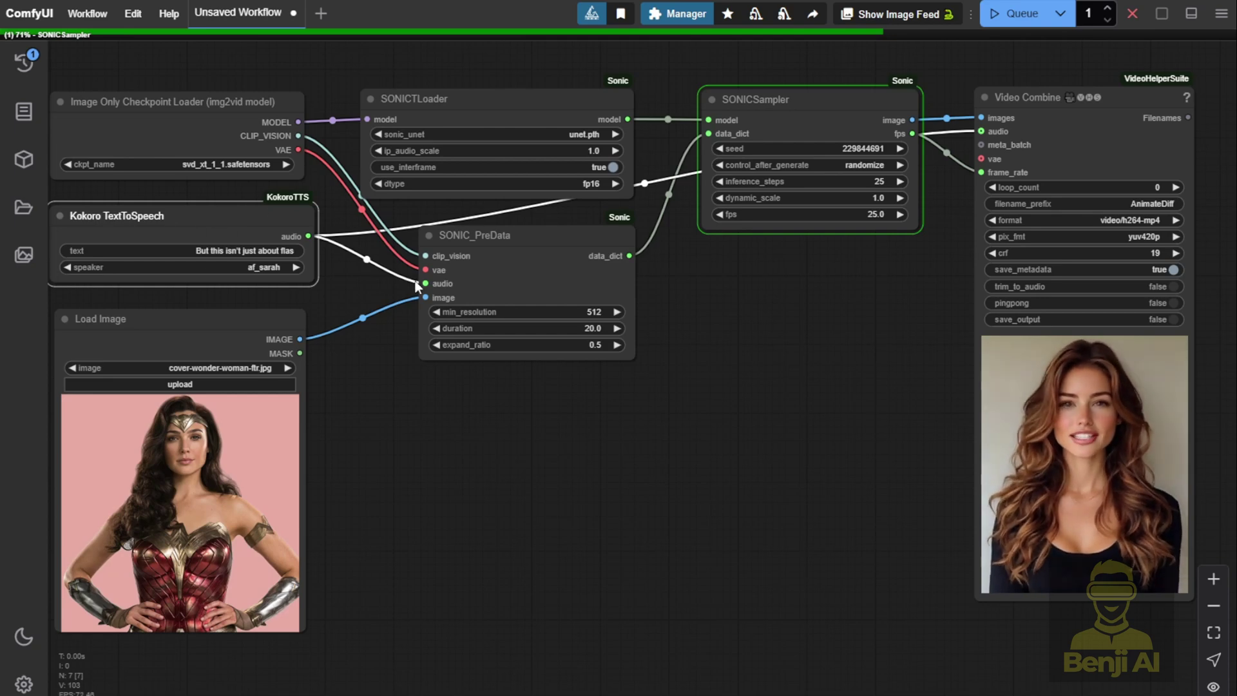
drag(411, 377, 243, 431)
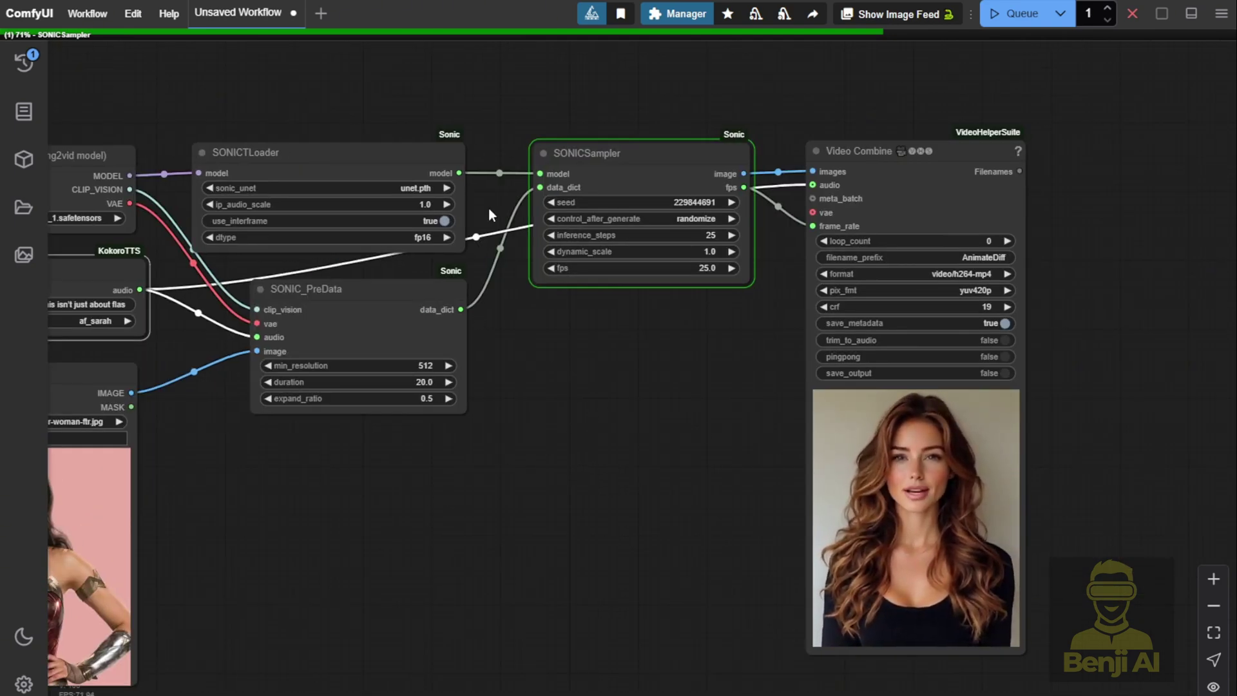
scroll(607, 507, down, 2)
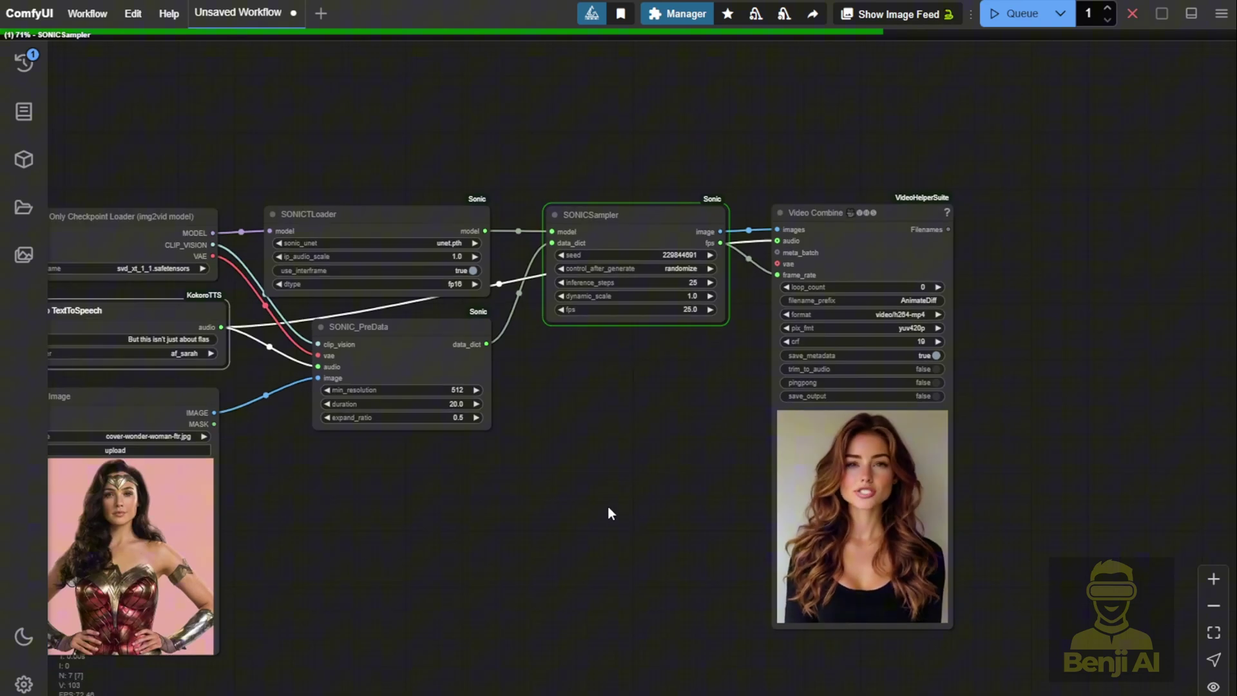
drag(607, 506, 641, 472)
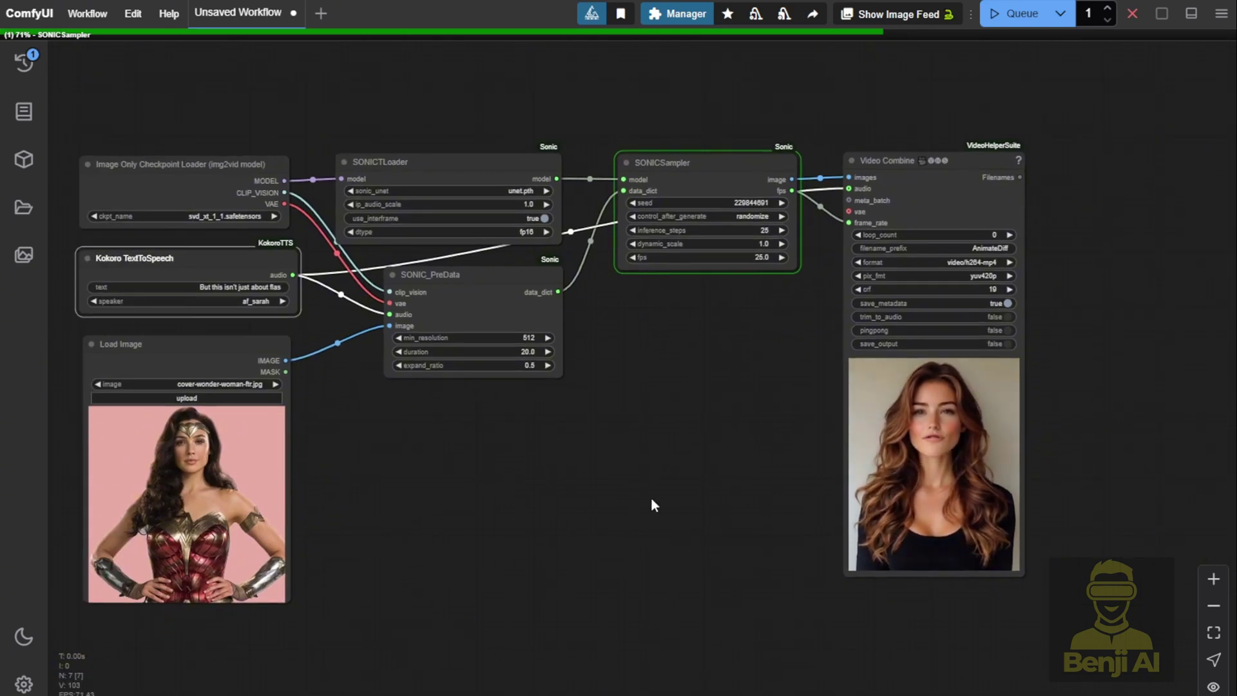